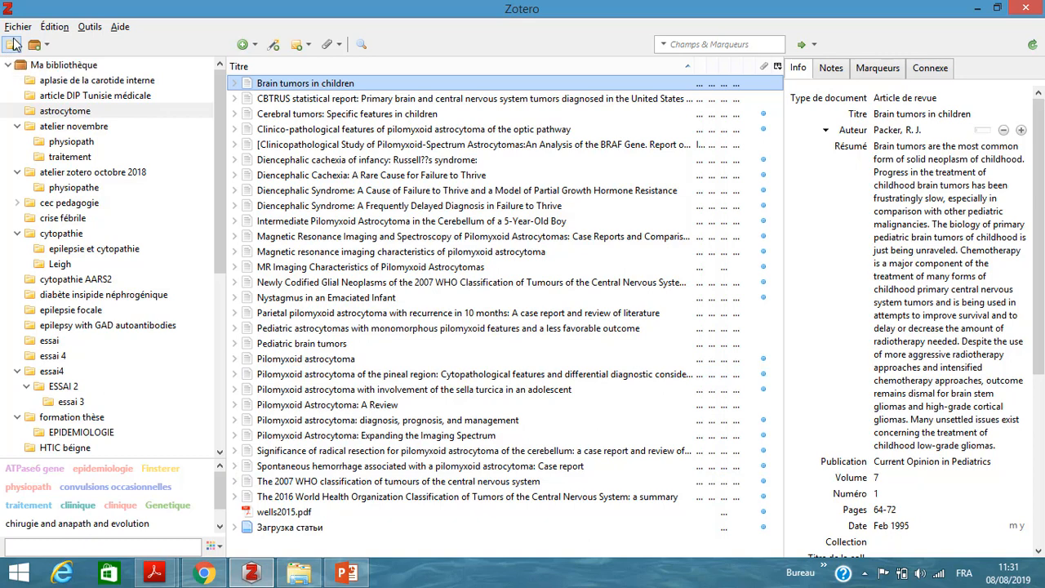
# Step: Create a new collection named "atelier zotero 5" directly under Ma bibliothèque
pyautogui.click(86, 67)
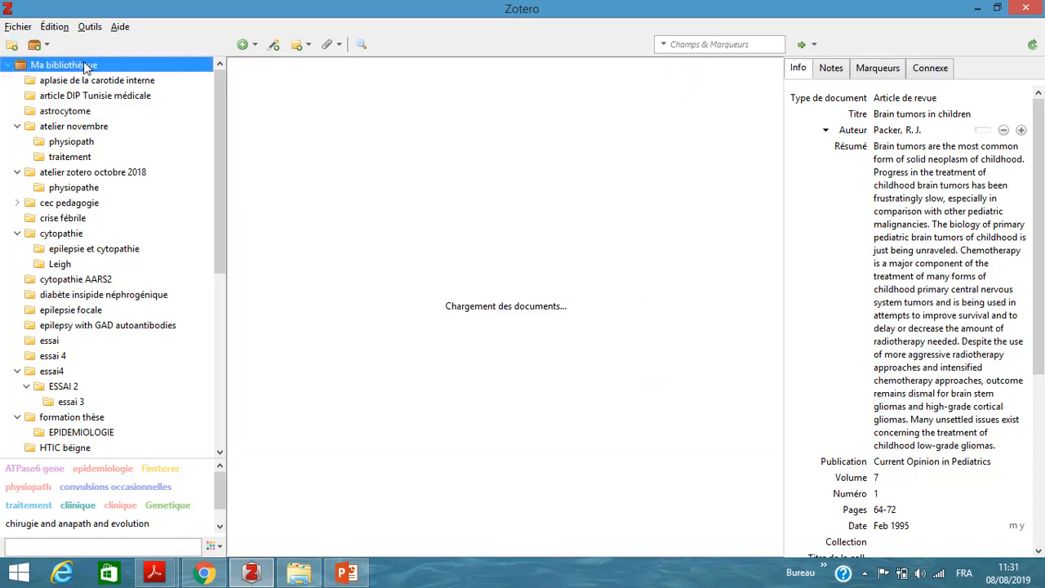
pyautogui.click(13, 48)
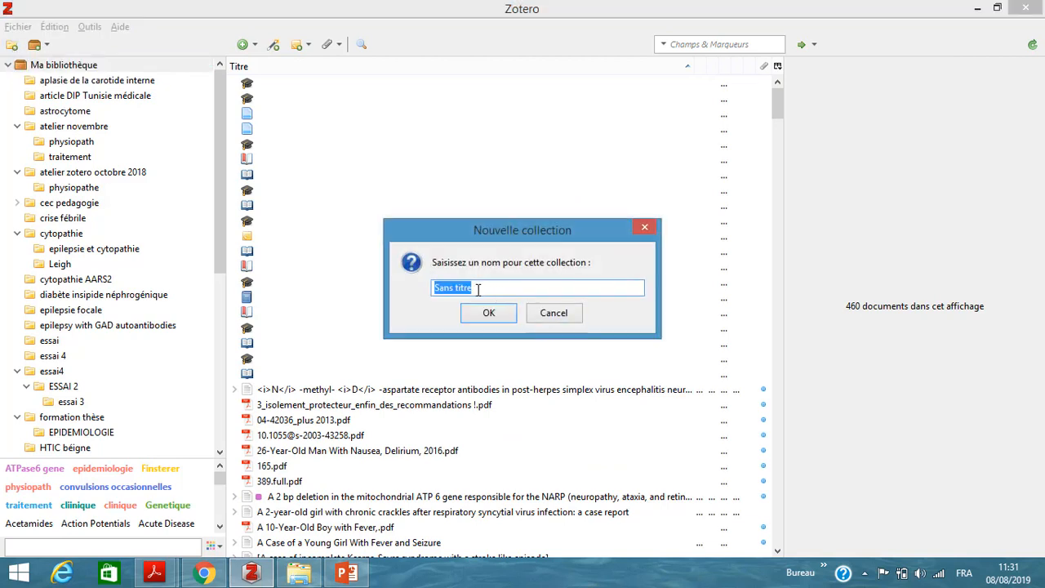
pyautogui.write('atelier zoter')
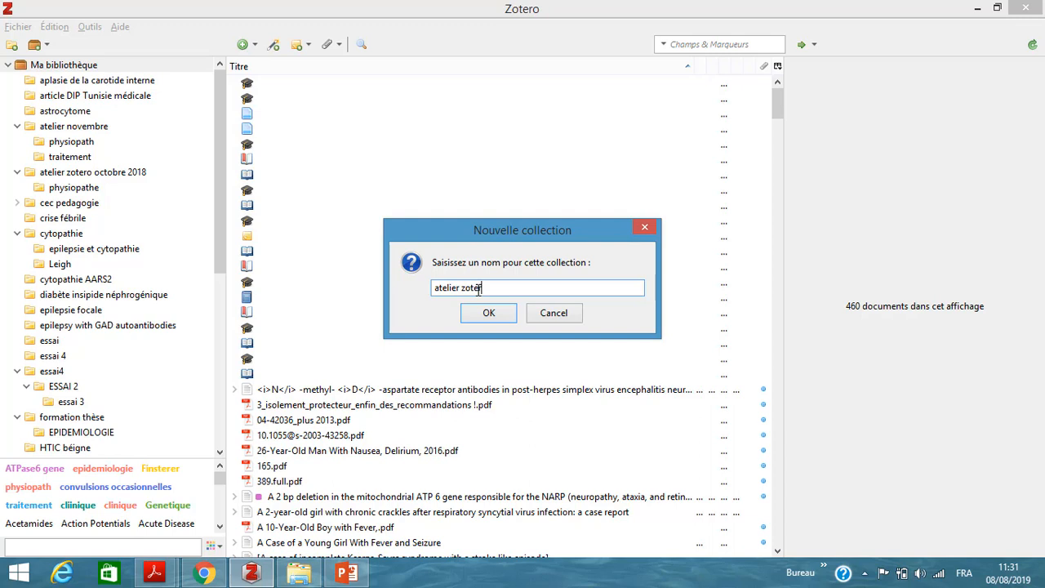
pyautogui.write('o 5')
pyautogui.click(489, 314)
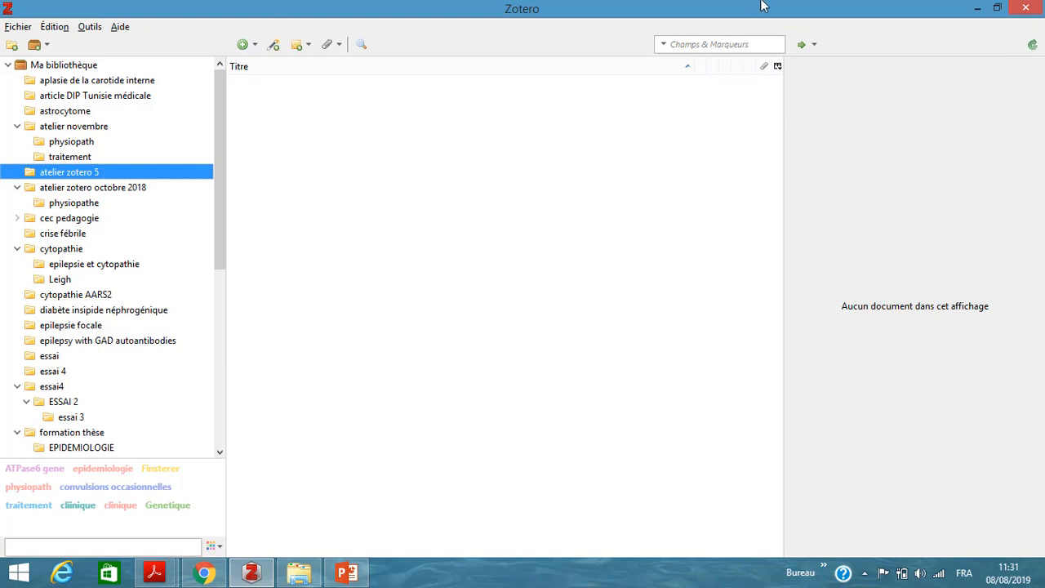
# Step: Switch to PubMed in Chrome and search for "febrile seizures"
pyautogui.click(977, 8)
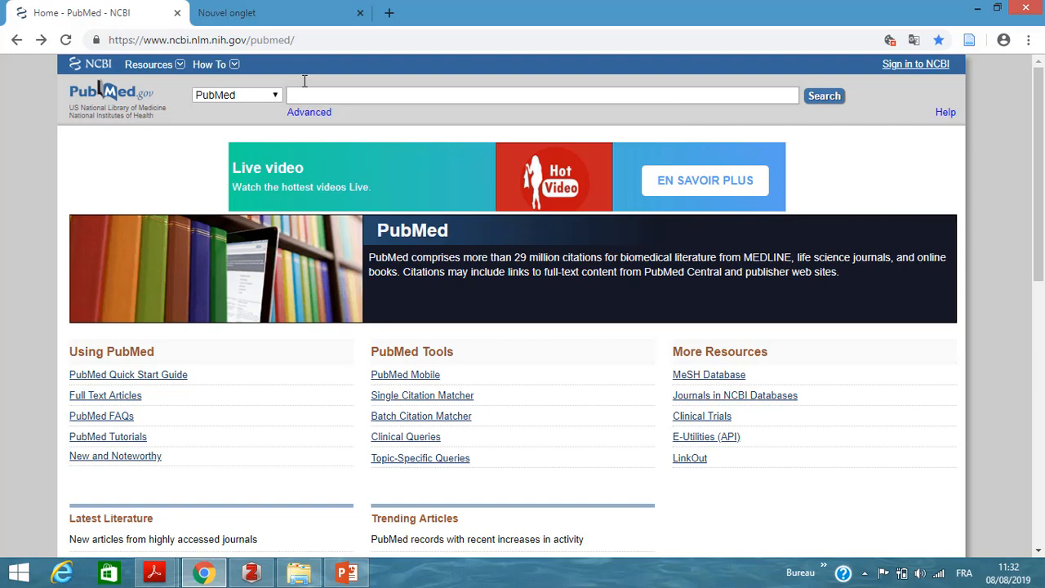
pyautogui.write('febrile')
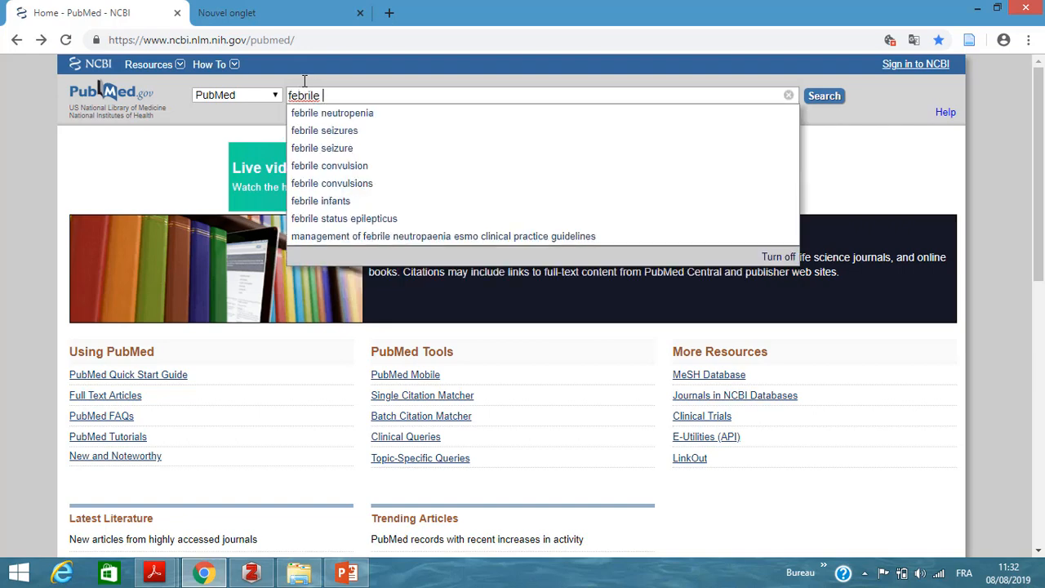
pyautogui.click(343, 131)
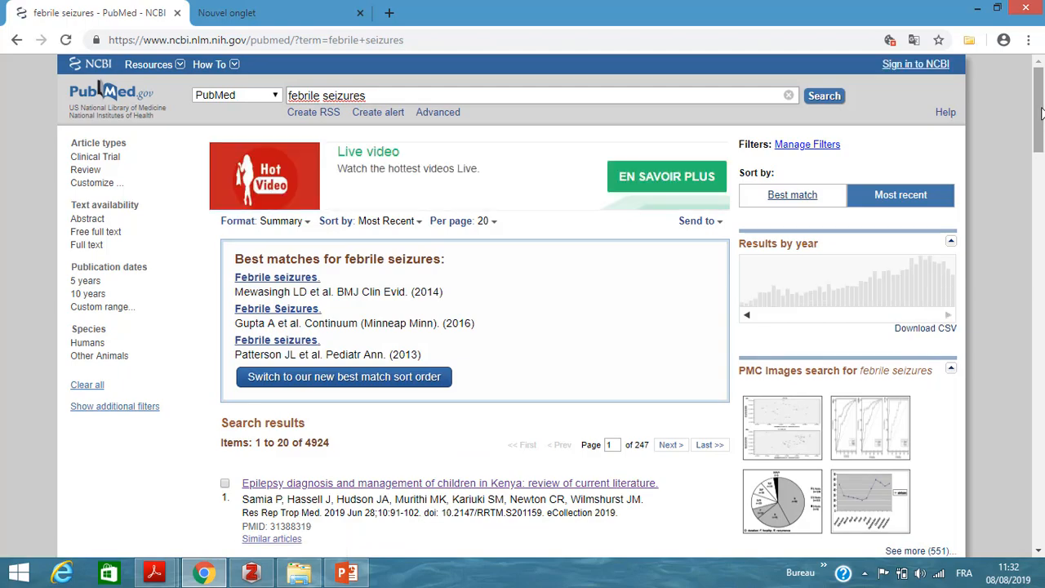
# Step: Tick and open the third result, on SCN9A Epileptic Encephalopathy Mutations, and save it to Zotero's atelier zotero 5 collection
pyautogui.scroll(-1, 1040, 131)
pyautogui.moveTo(1039, 131); pyautogui.dragTo(1041, 202)
pyautogui.click(225, 108)
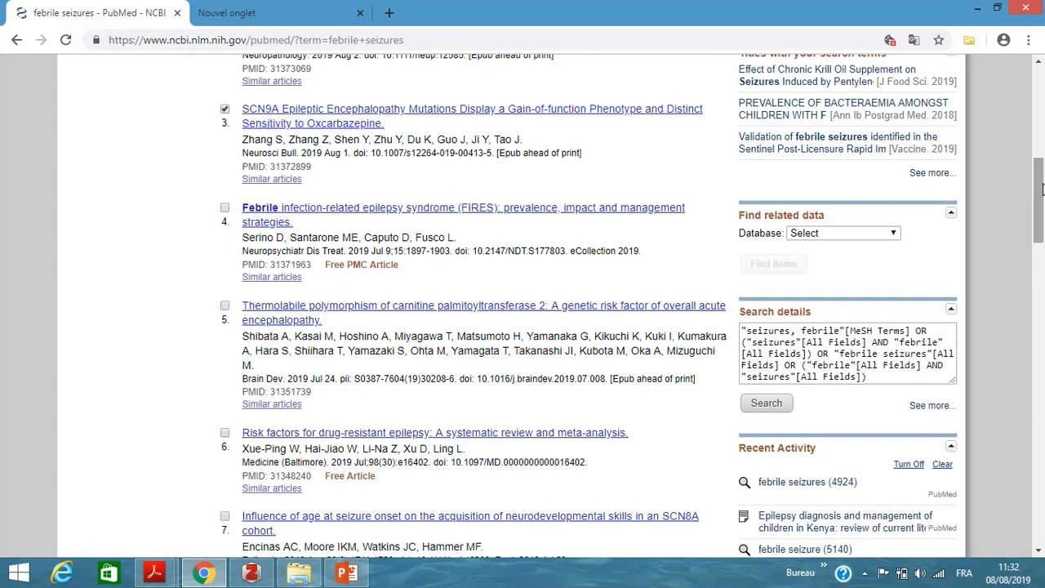
pyautogui.moveTo(1041, 187); pyautogui.dragTo(1041, 155)
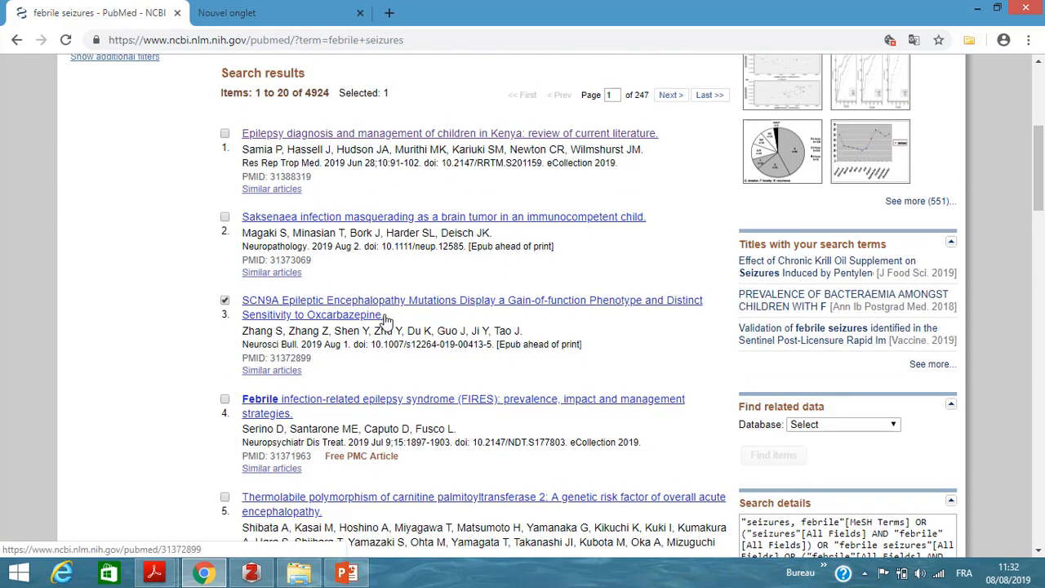
pyautogui.click(433, 304)
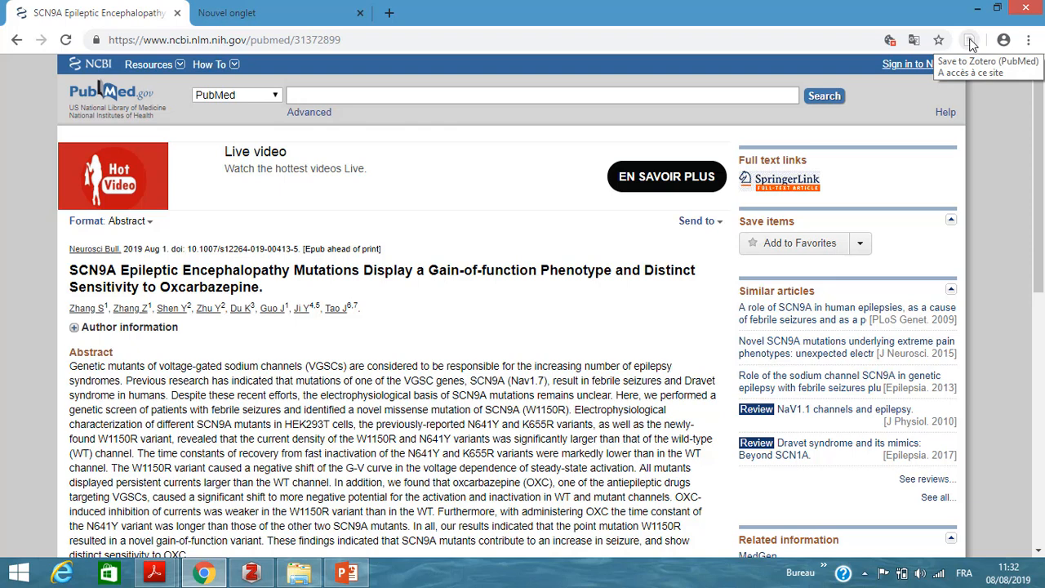
pyautogui.click(970, 41)
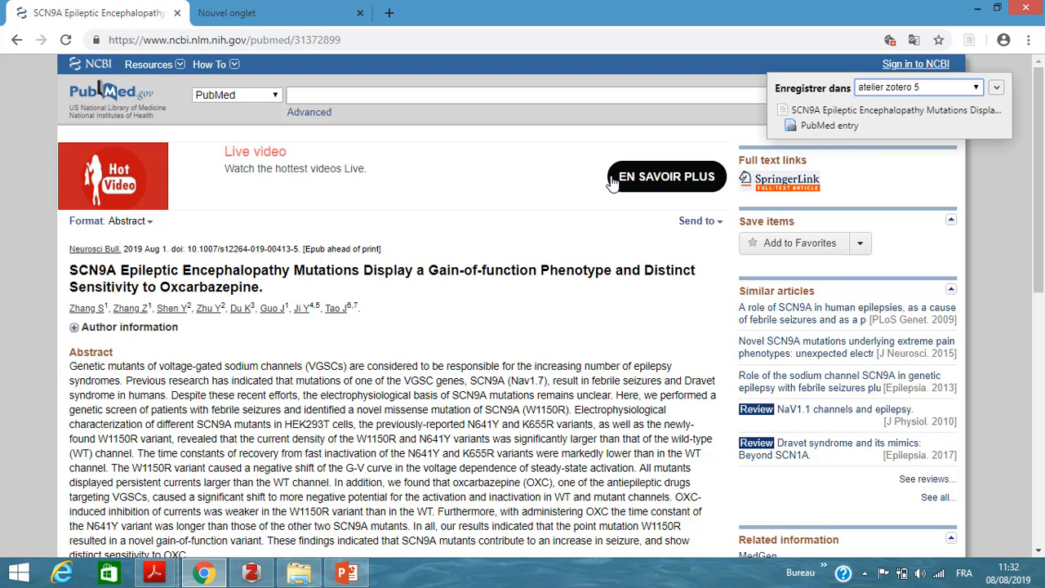
# Step: From the results list, save the SCN9A, Kenya epilepsy, thermolabile polymorphism, Zahedan prevalence and breastfeeding articles together to the Zotero collection
pyautogui.click(16, 40)
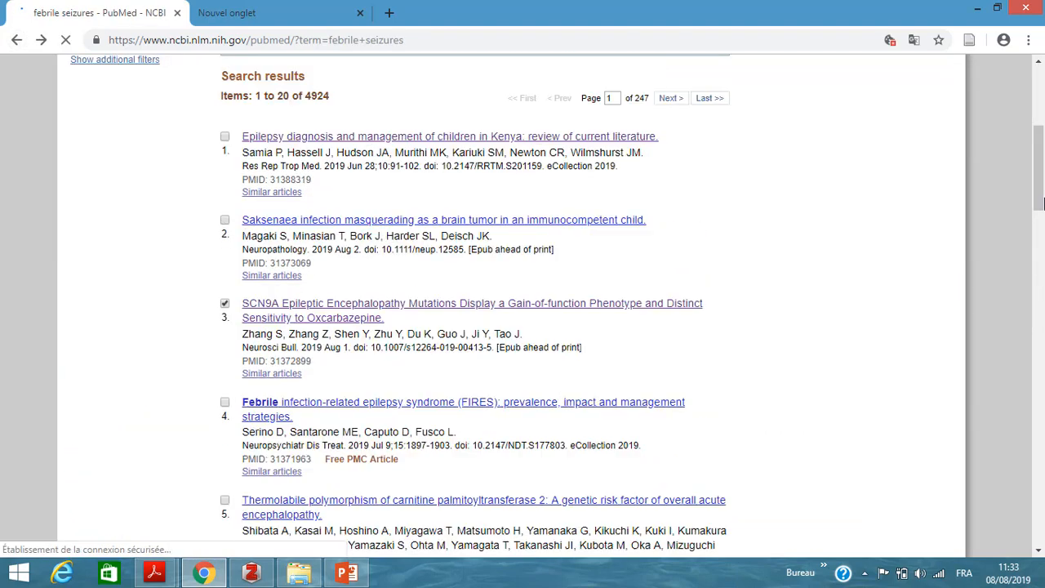
pyautogui.moveTo(1041, 185); pyautogui.dragTo(1041, 121)
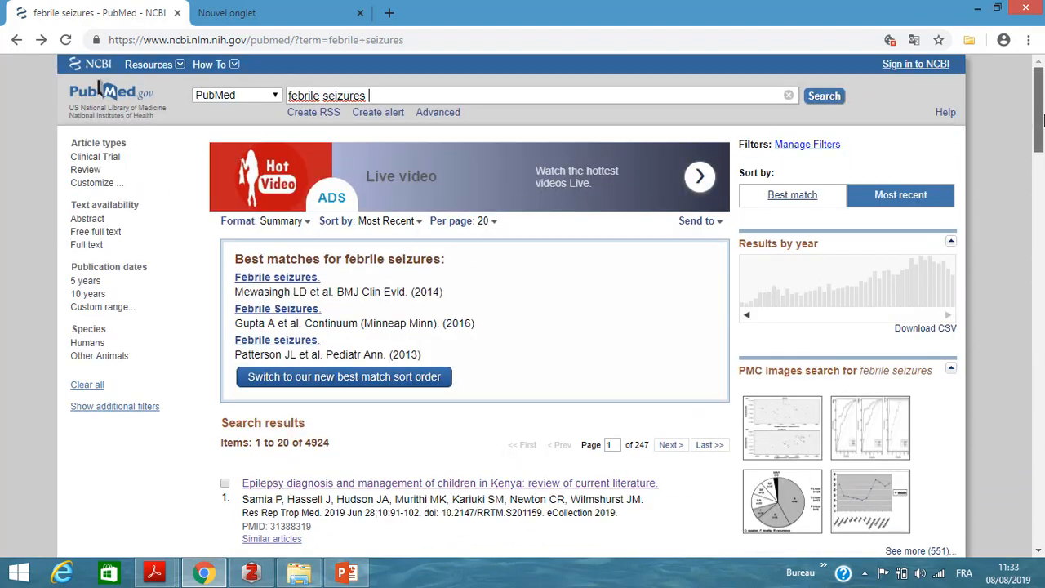
pyautogui.click(971, 40)
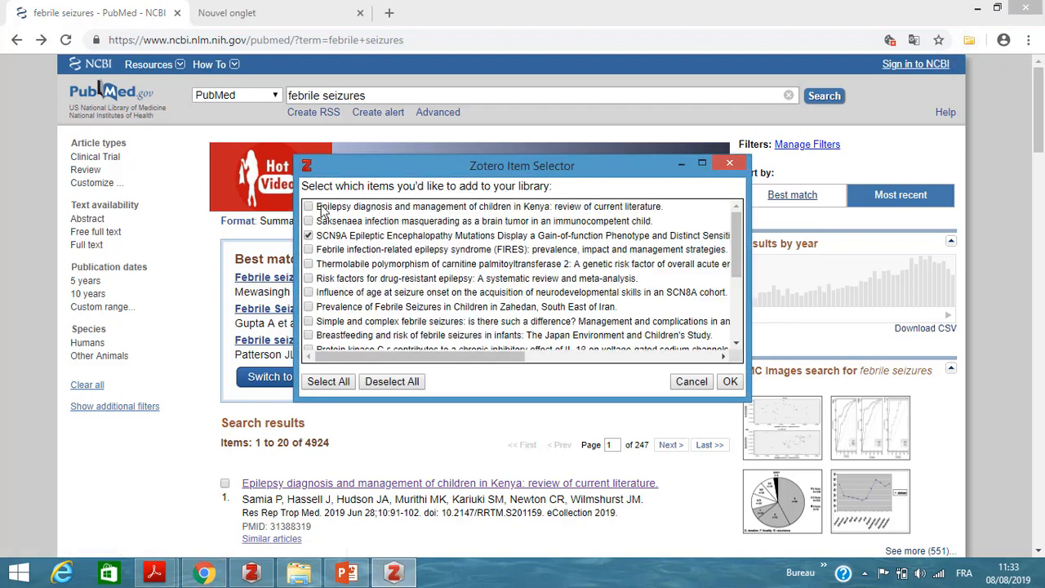
pyautogui.click(309, 208)
pyautogui.click(310, 264)
pyautogui.click(309, 307)
pyautogui.click(310, 335)
pyautogui.click(730, 381)
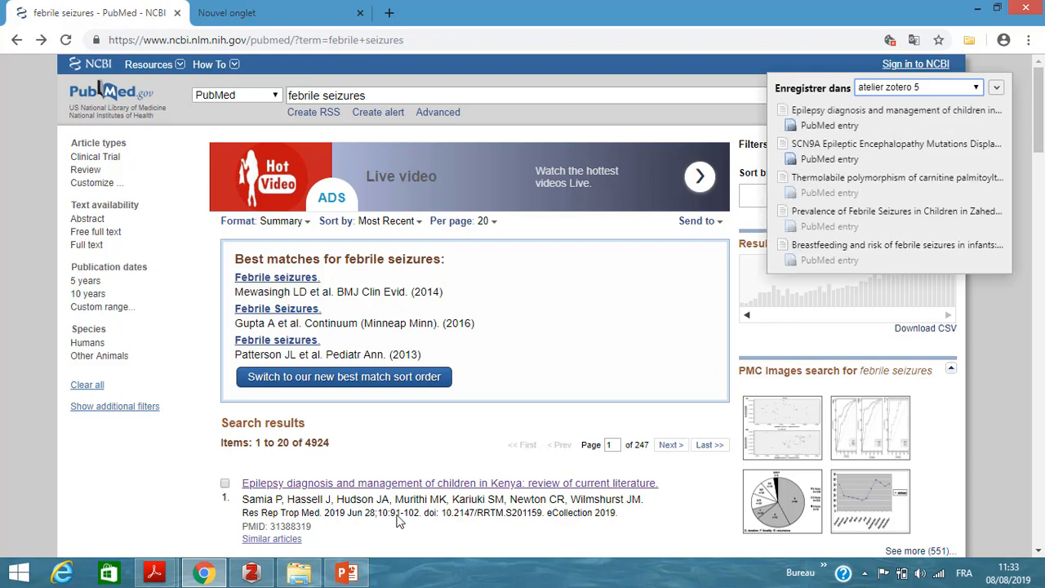
# Step: Switch to Zotero and examine the bibliographic details and abstract of the second SCN9A entry in atelier zotero 5
pyautogui.moveTo(251, 576)
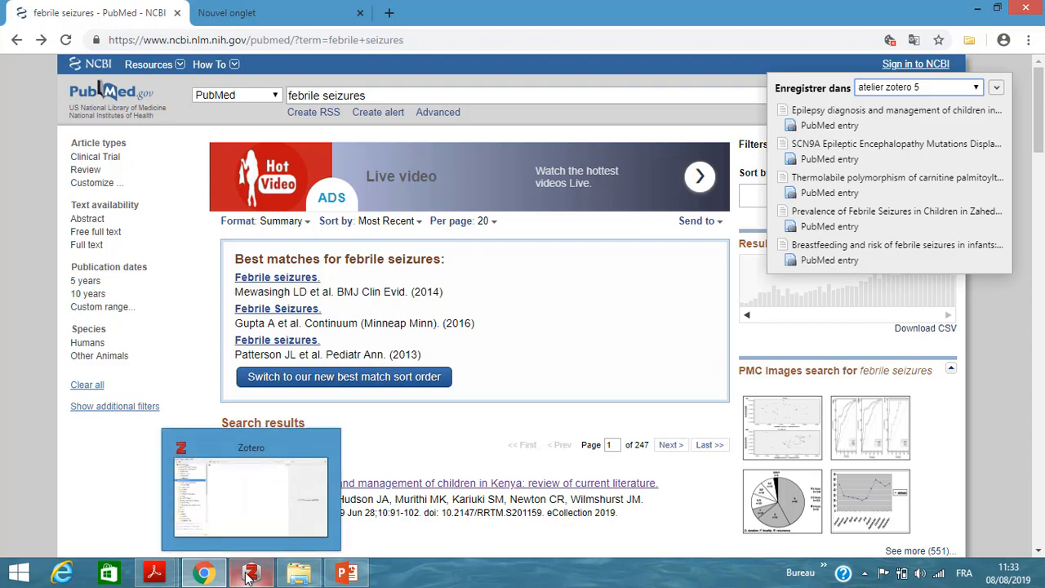
pyautogui.click(251, 574)
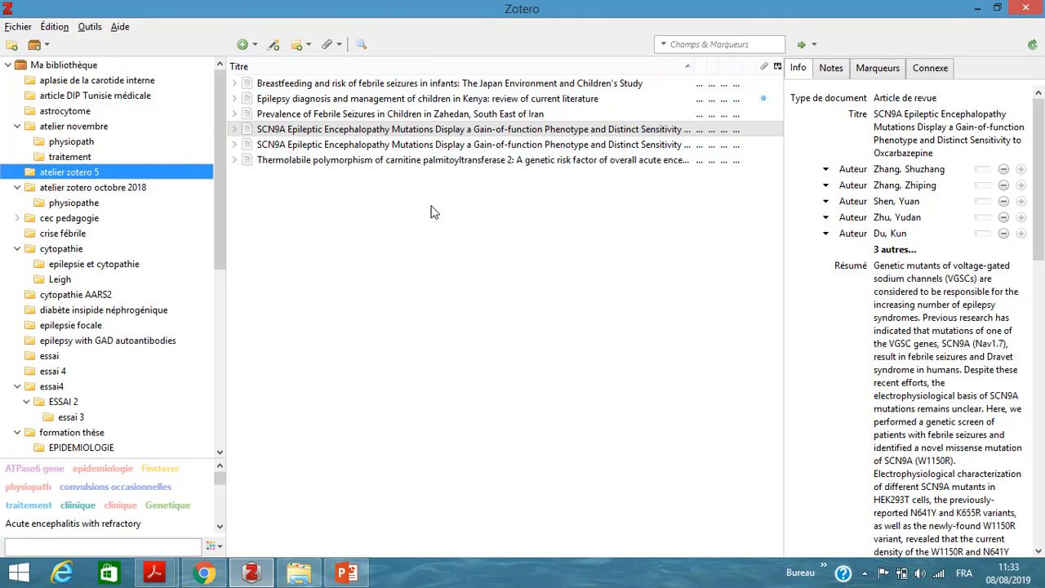
pyautogui.click(527, 147)
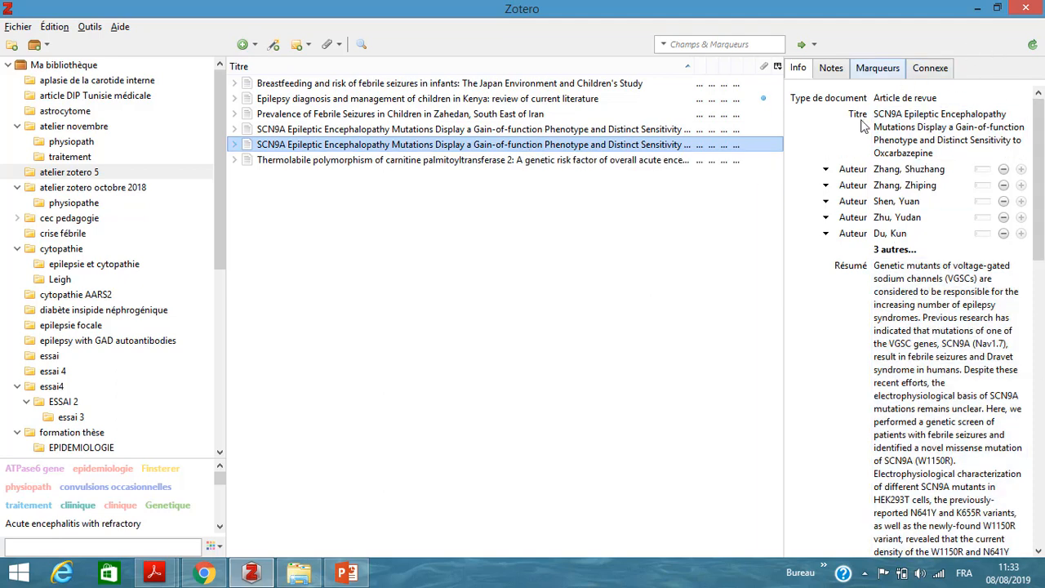
pyautogui.scroll(-10, 1042, 143)
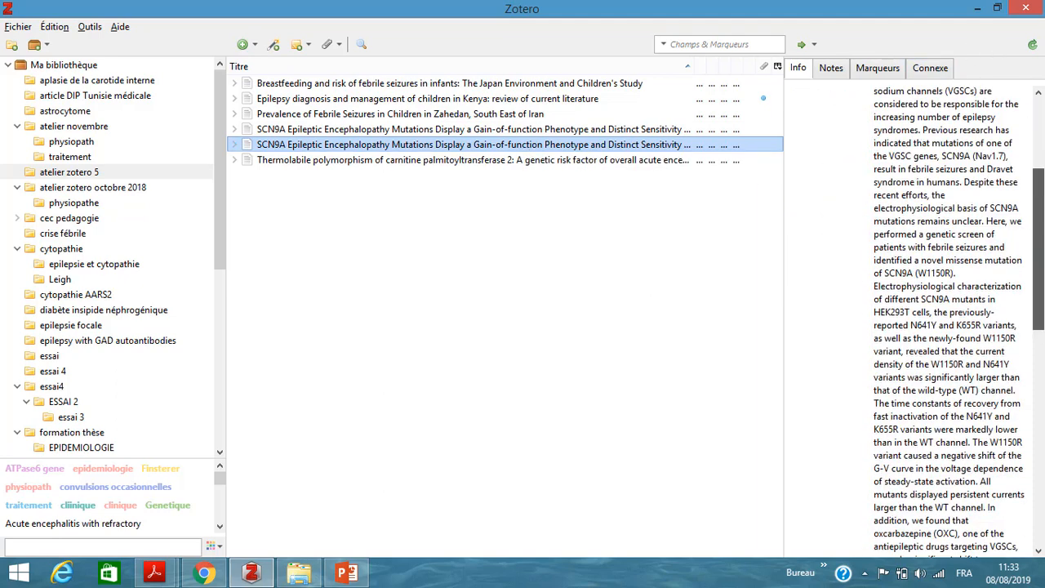
pyautogui.scroll(10, 1043, 144)
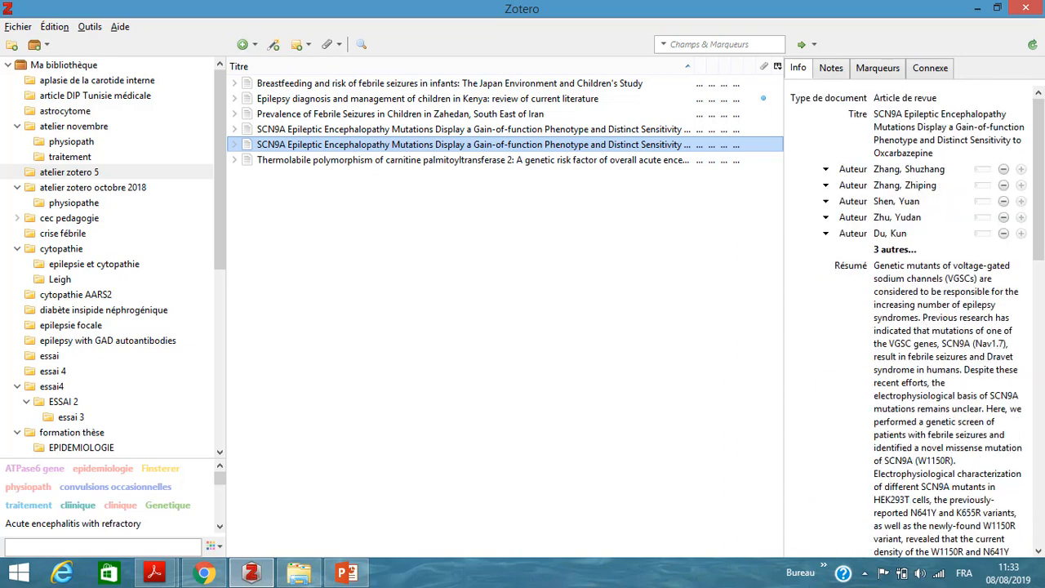
pyautogui.click(1032, 44)
# Step: Examine the tags imported with the selected SCN9A article
pyautogui.click(877, 71)
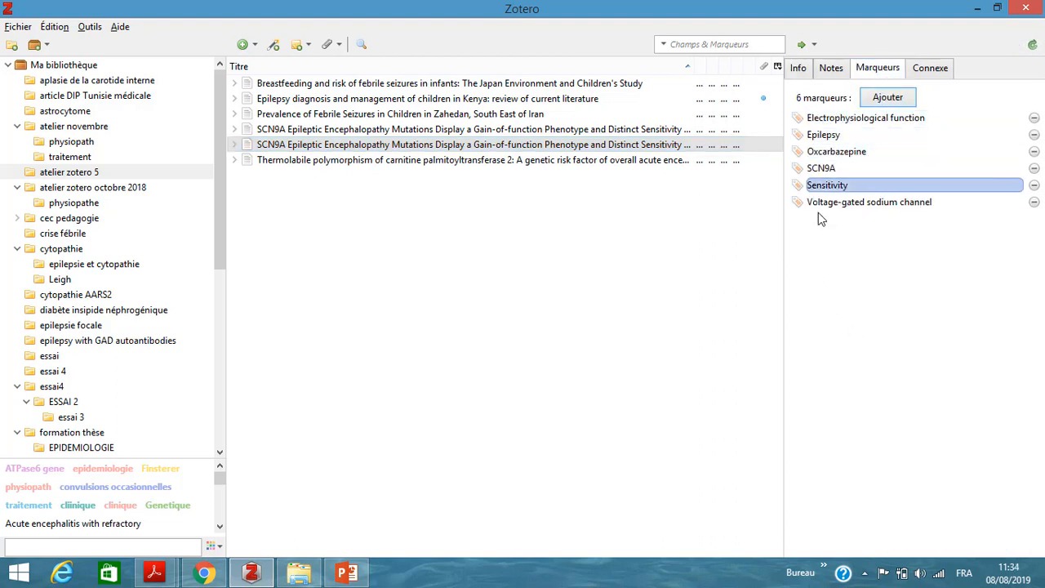
pyautogui.click(842, 120)
pyautogui.click(846, 119)
pyautogui.press('Tab')
pyautogui.press('Tab')
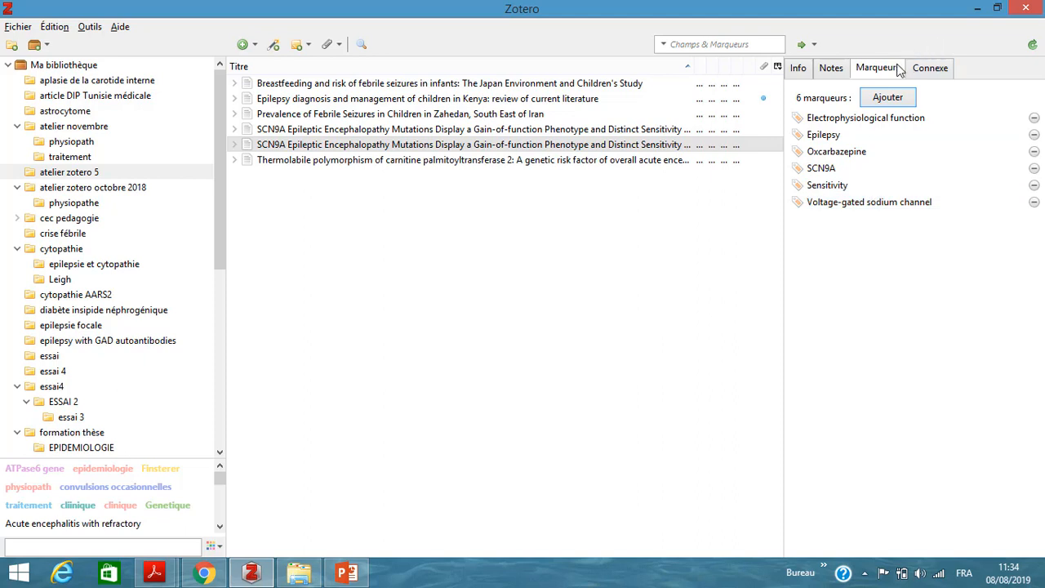
# Step: Add the tag "genetique" to the selected SCN9A article and check it in the tag list
pyautogui.click(885, 102)
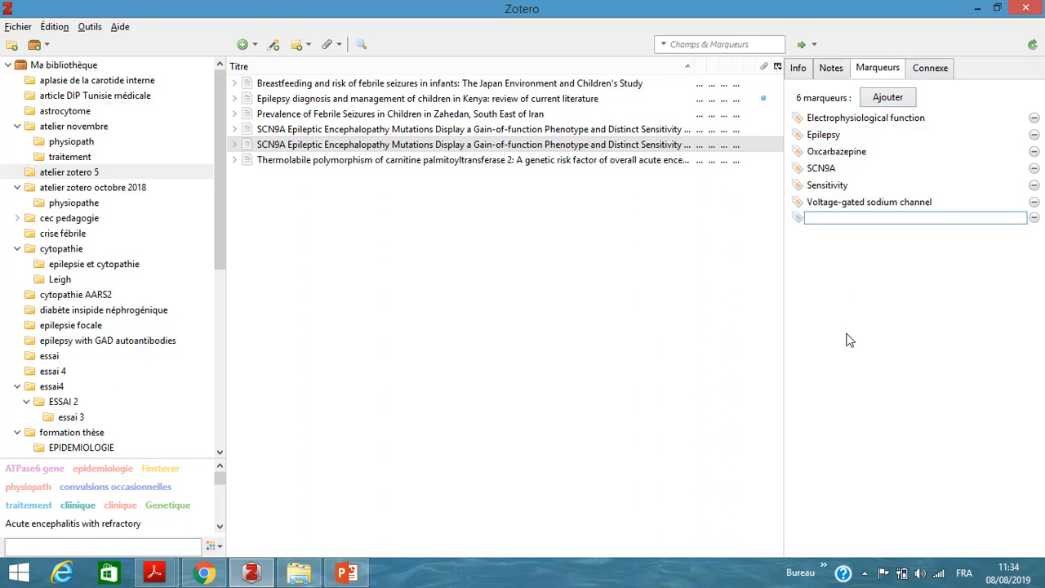
pyautogui.write('g')
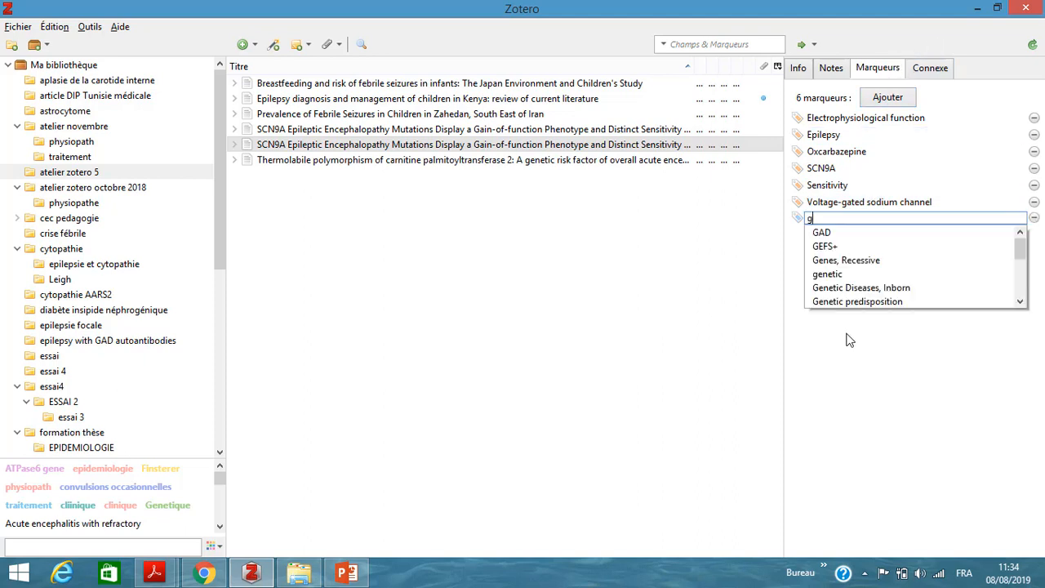
pyautogui.write('enetique')
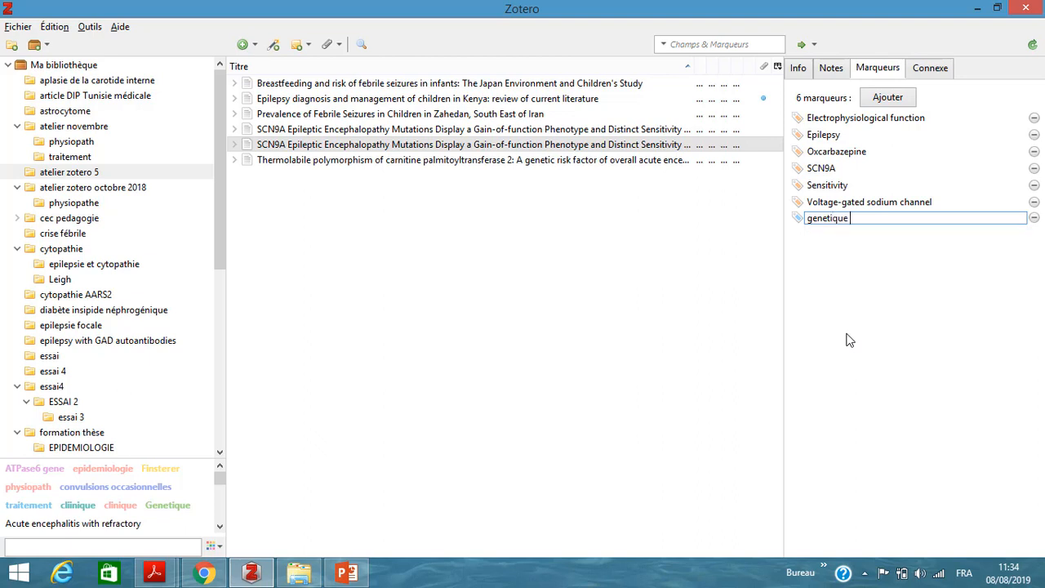
pyautogui.click(680, 300)
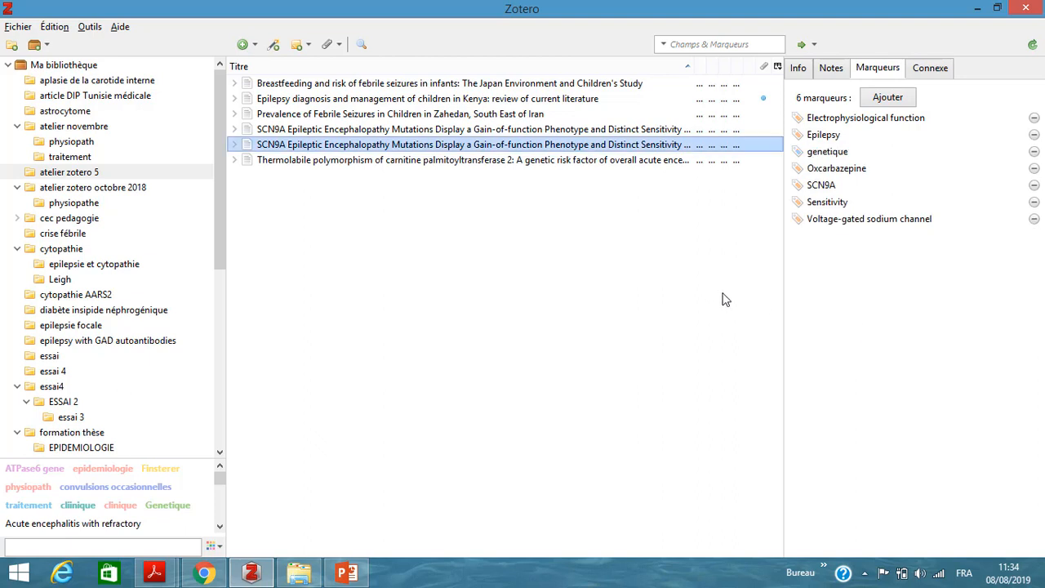
pyautogui.click(828, 186)
pyautogui.click(855, 169)
pyautogui.click(847, 158)
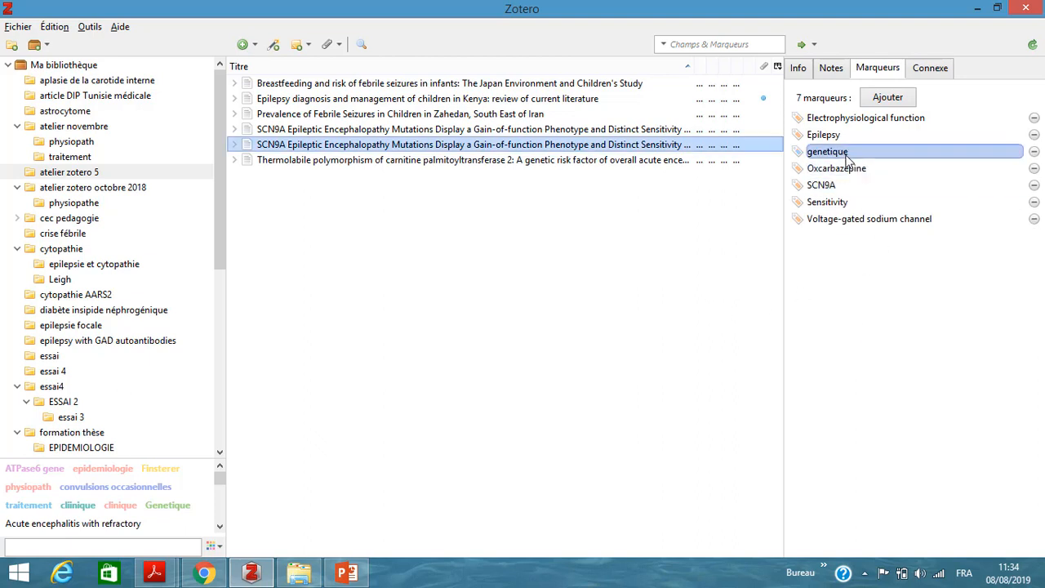
pyautogui.click(841, 346)
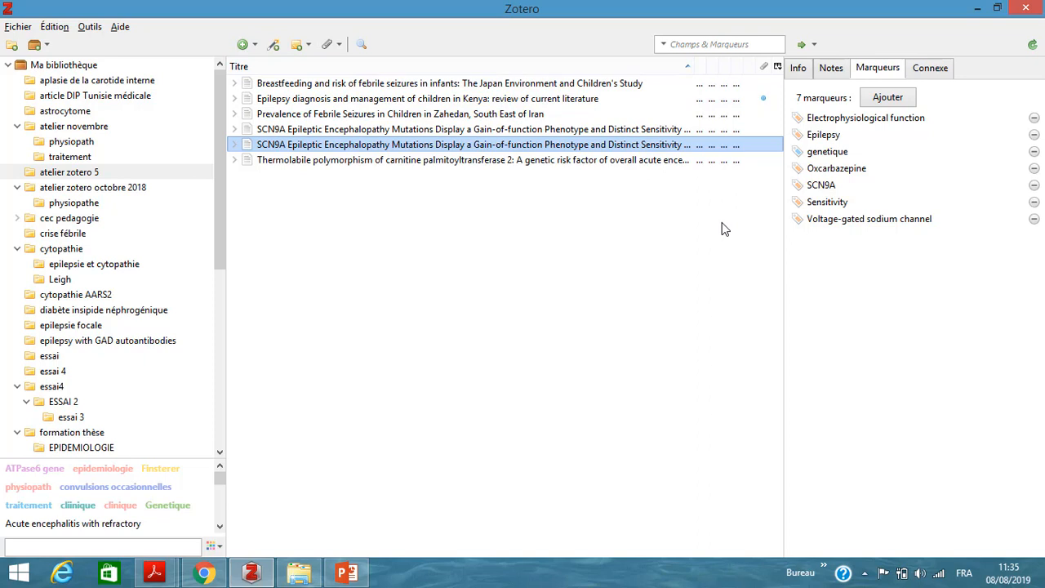
# Step: Switch to Mutational analysis ATP gene.pdf in Acrobat Reader and copy the DOI link at the foot of its first page
pyautogui.click(276, 49)
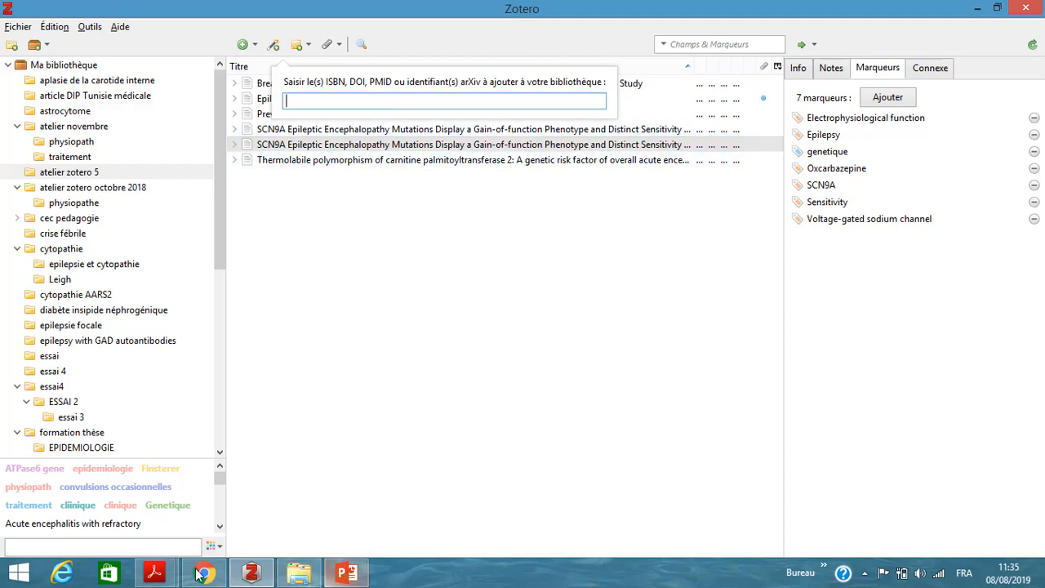
pyautogui.click(154, 574)
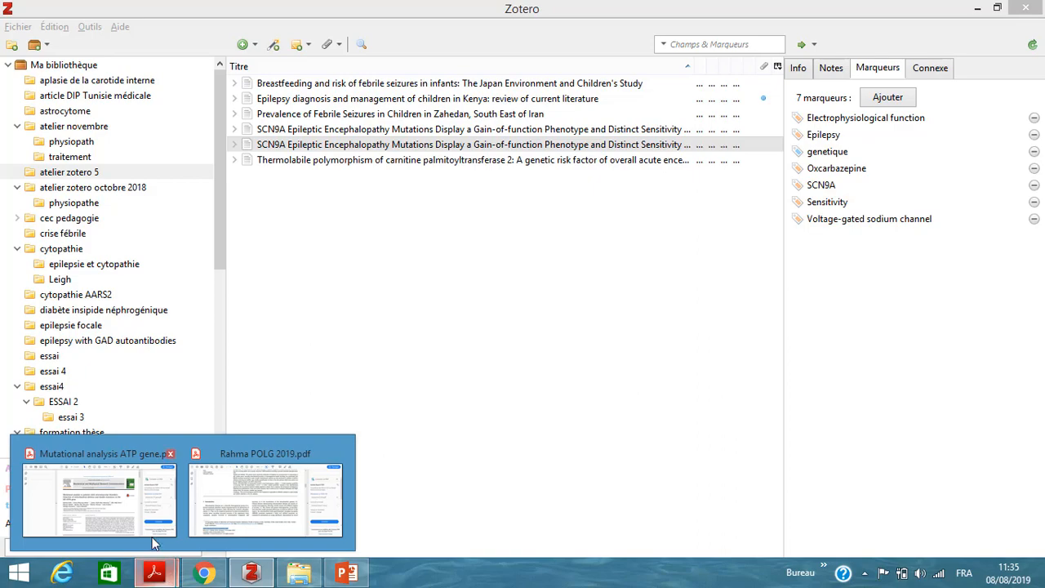
pyautogui.click(127, 515)
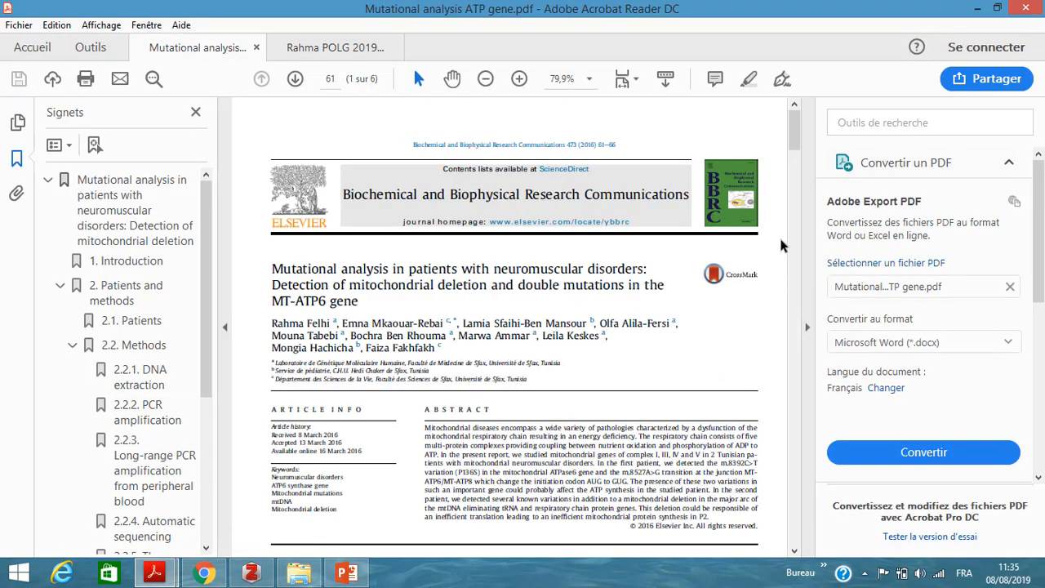
pyautogui.moveTo(796, 127); pyautogui.dragTo(799, 178)
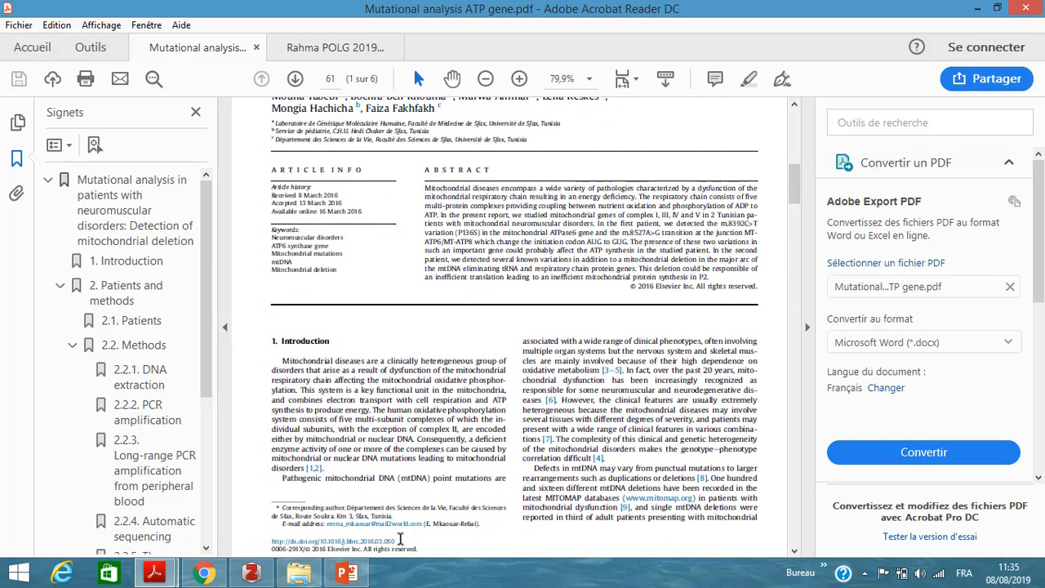
pyautogui.moveTo(400, 539); pyautogui.dragTo(270, 541)
pyautogui.hotkey('ctrl', 'c')
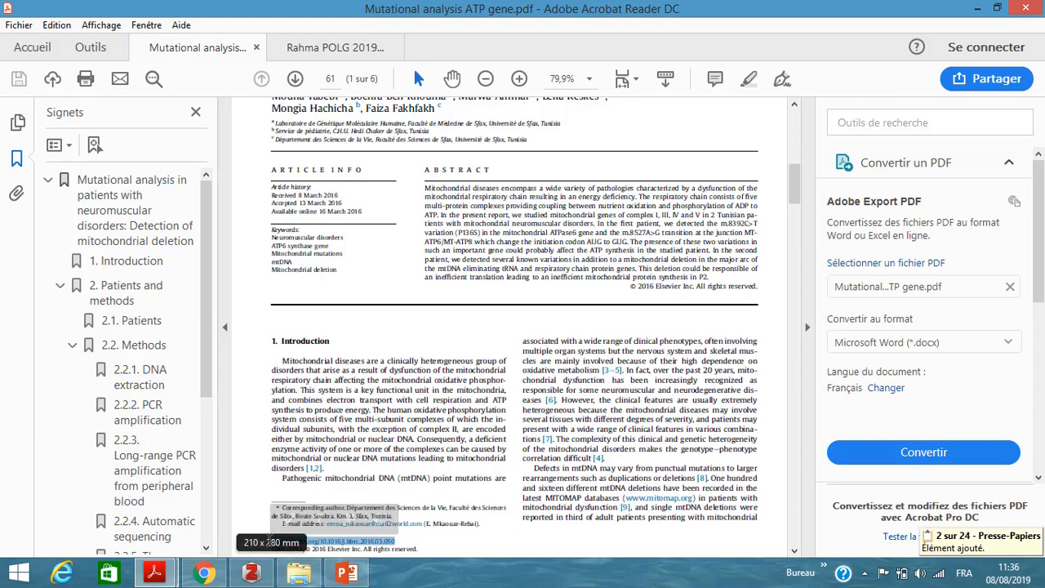
pyautogui.click(251, 571)
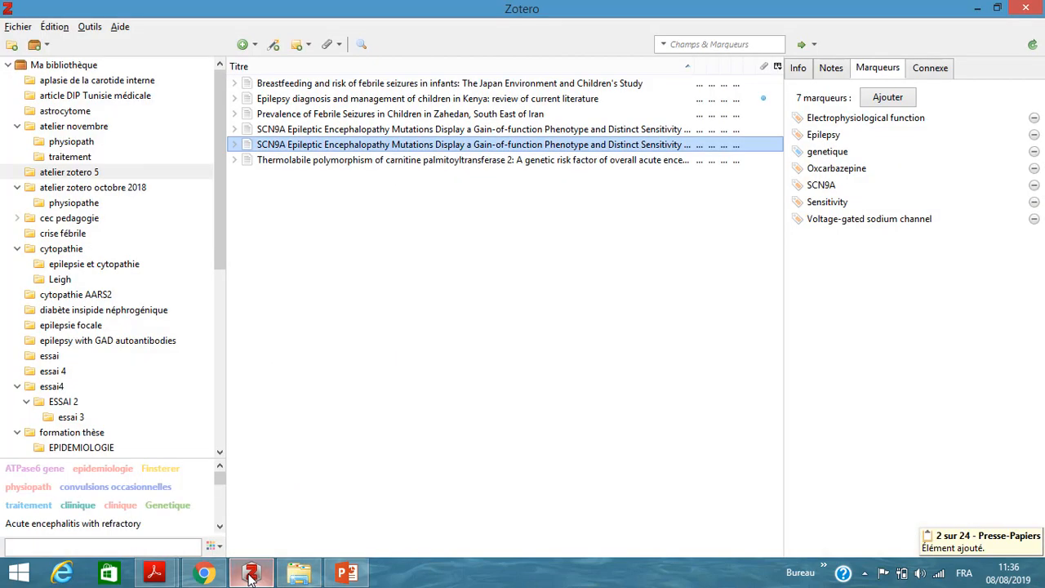
pyautogui.click(275, 45)
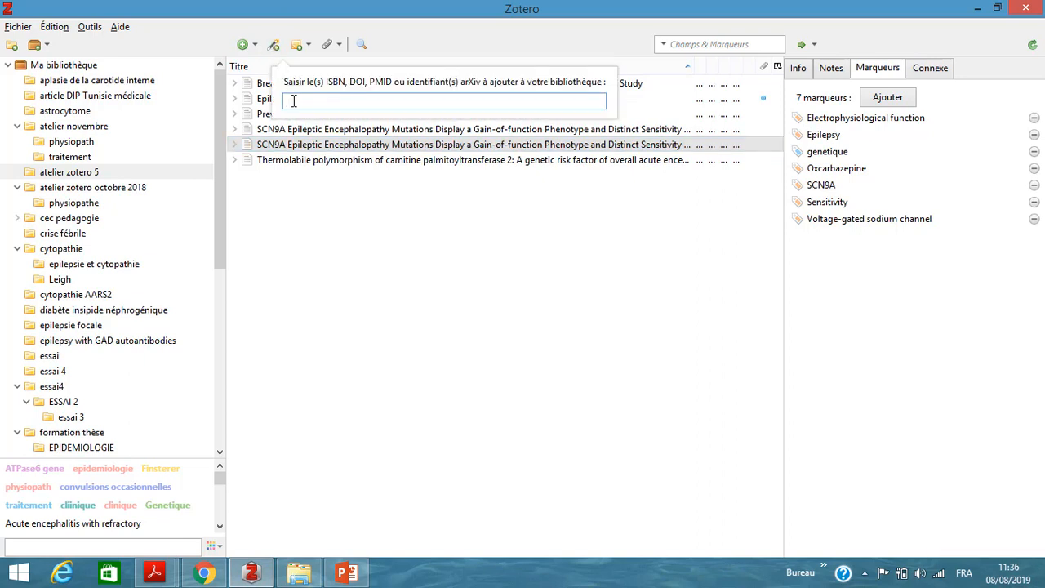
pyautogui.hotkey('ctrl', 'v')
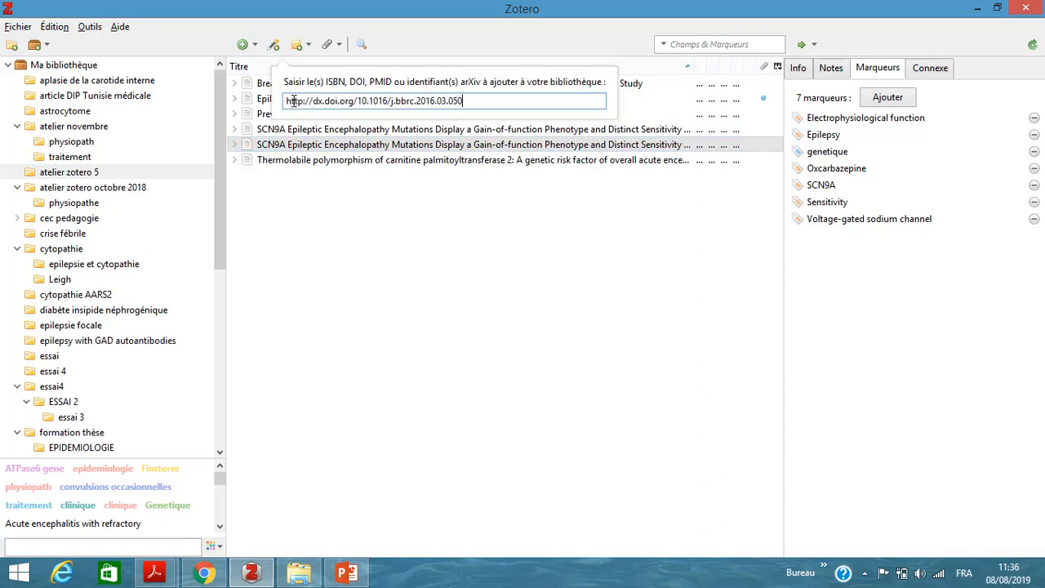
pyautogui.press('Return')
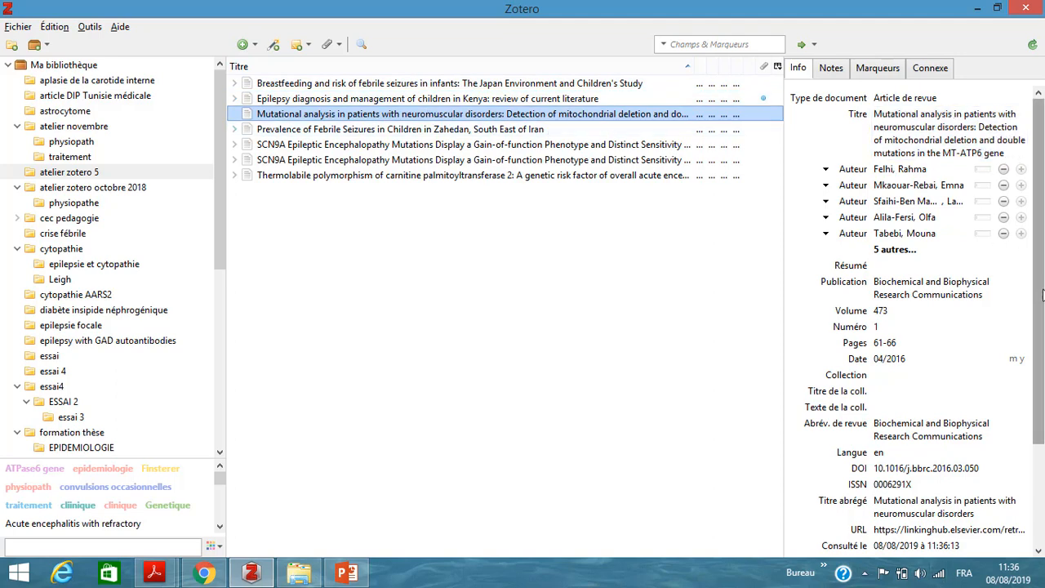
pyautogui.moveTo(1044, 295); pyautogui.dragTo(1041, 159)
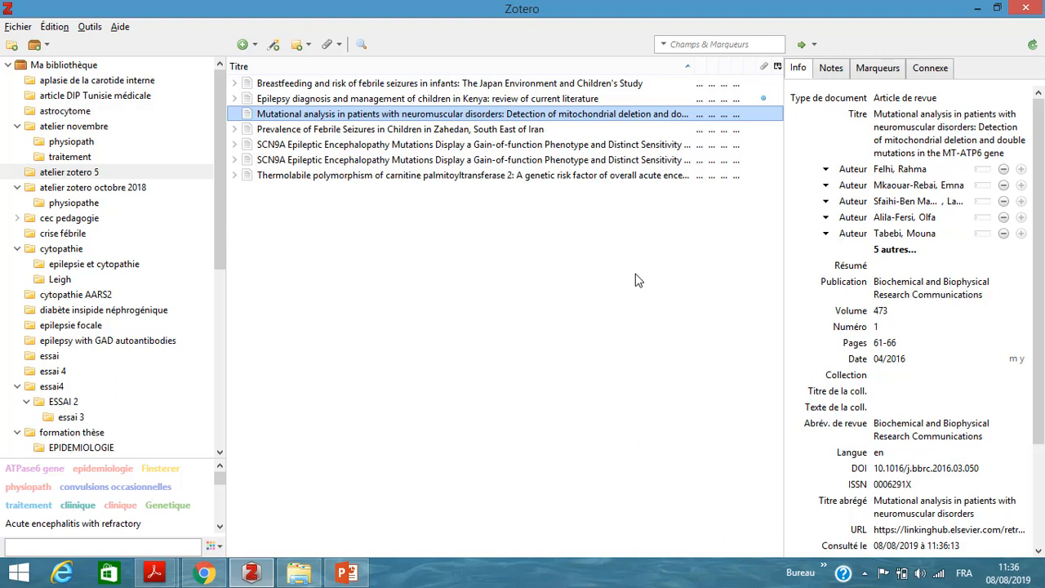
# Step: Reduce Zotero to a smaller window, minimise the other open windows, and move Zotero clear of the POLG 2019 PDF on the desktop
pyautogui.click(997, 8)
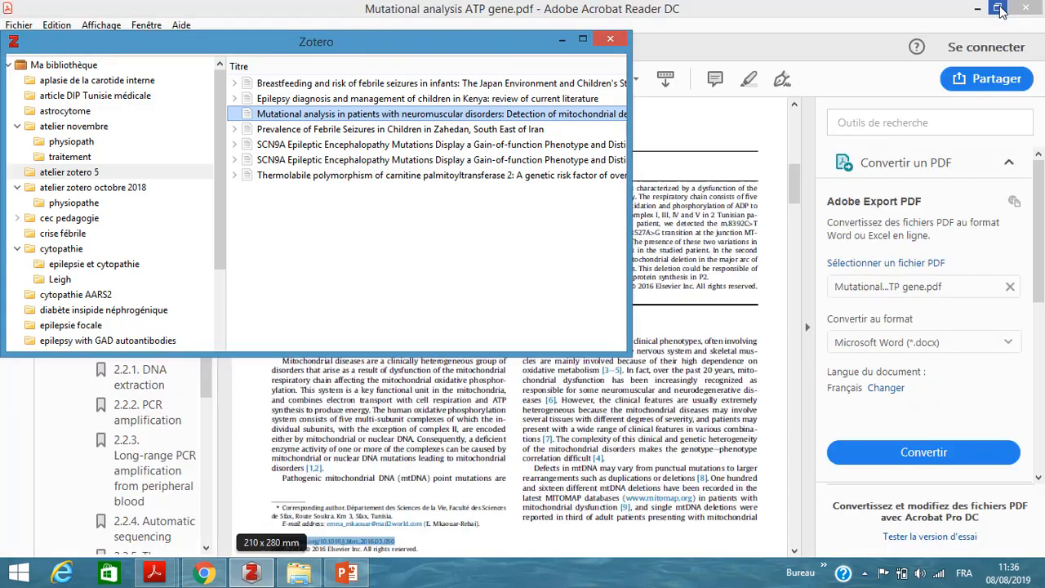
pyautogui.click(977, 8)
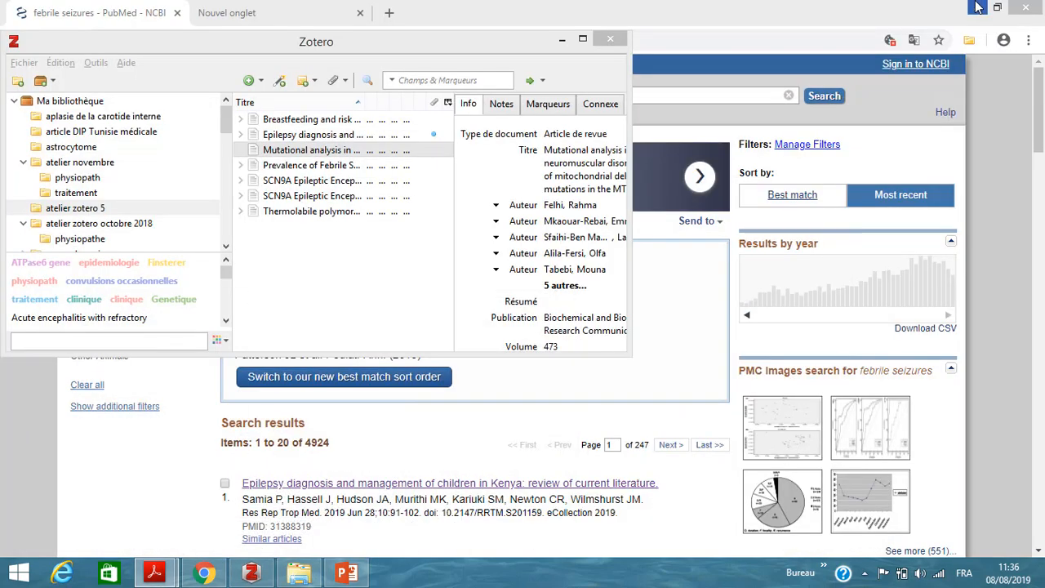
pyautogui.click(978, 7)
pyautogui.click(967, 19)
pyautogui.click(968, 19)
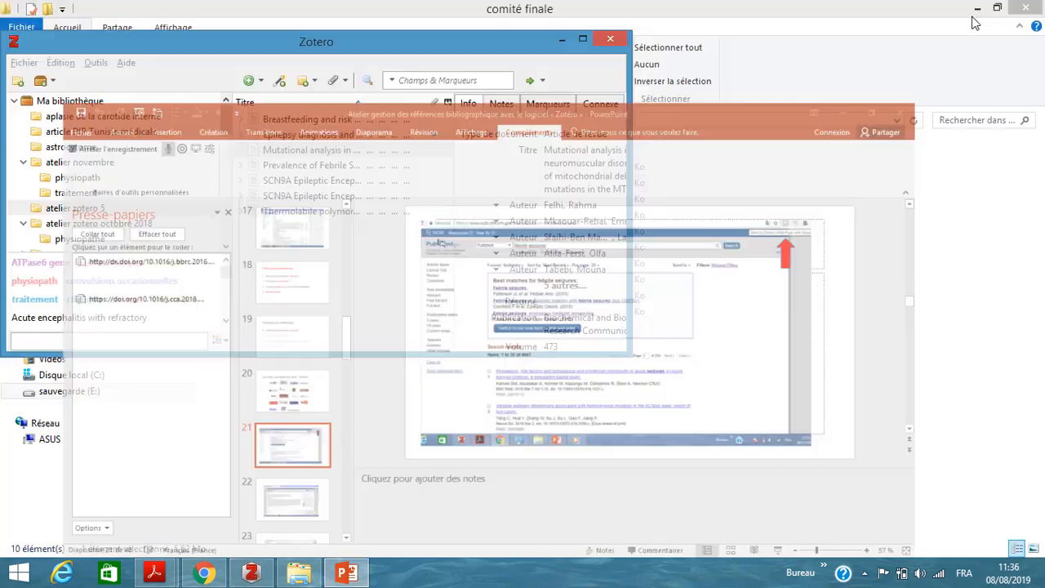
pyautogui.click(977, 8)
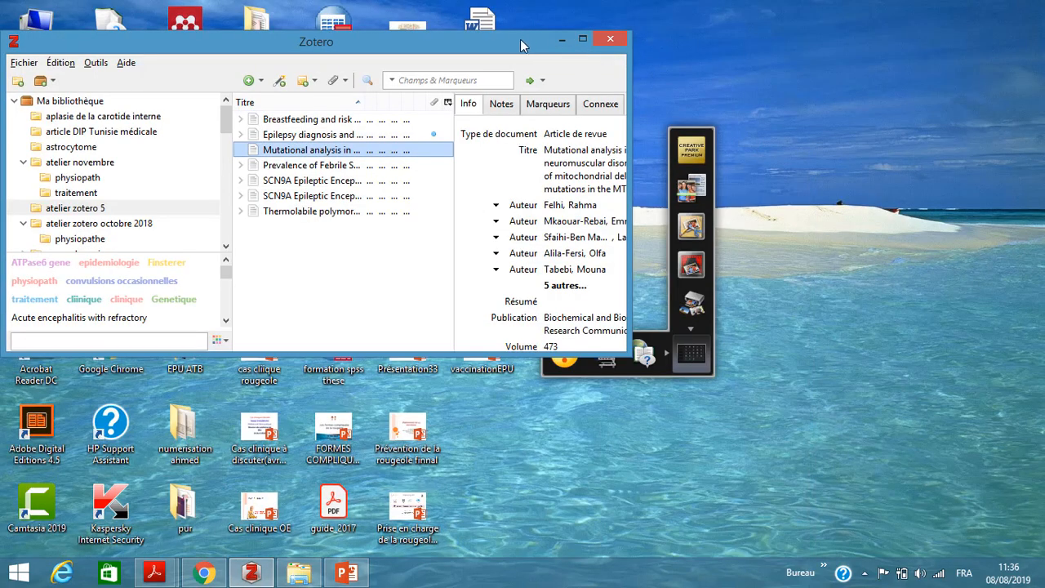
pyautogui.moveTo(524, 46); pyautogui.dragTo(654, 186)
# Step: Import the POLG 2019 PDF from the desktop into atelier zotero 5 and maximise the Zotero window
pyautogui.click(473, 97)
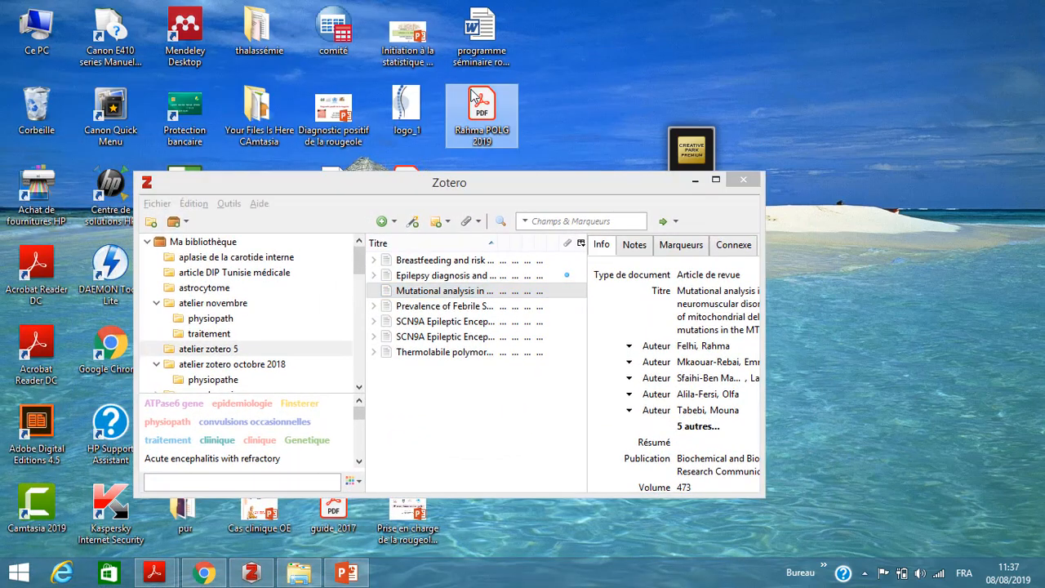
pyautogui.moveTo(475, 98); pyautogui.dragTo(478, 395)
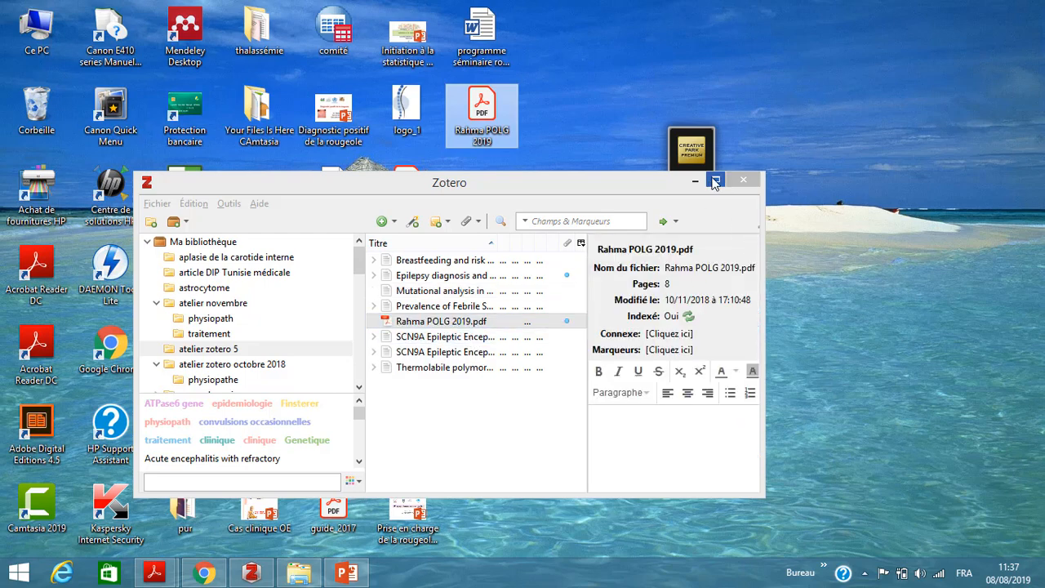
pyautogui.click(713, 180)
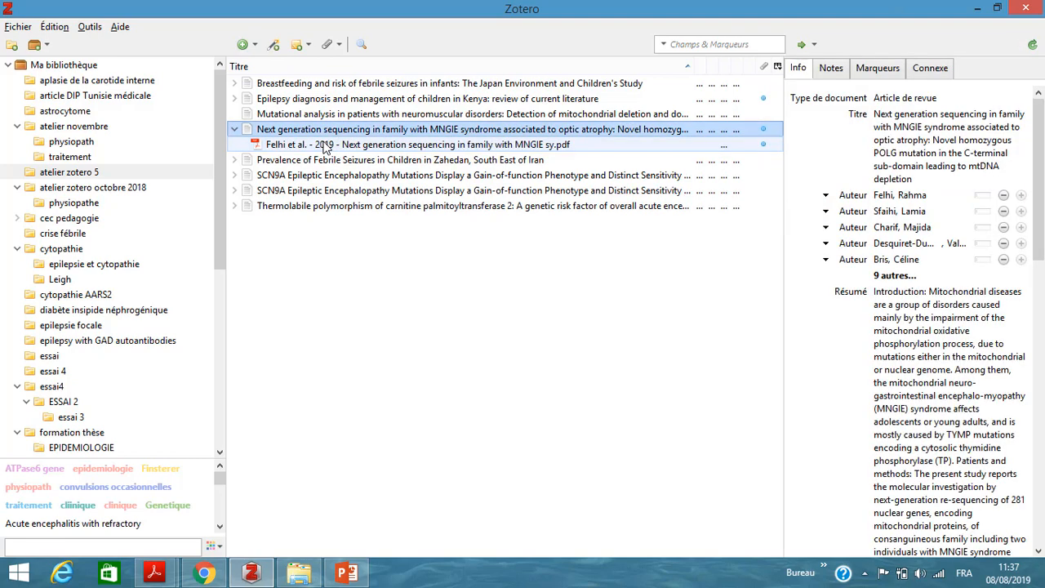
# Step: Examine the commands available for the imported PDF attachment and the bibliographic details of its parent article on MNGIE syndrome
pyautogui.rightClick(537, 147)
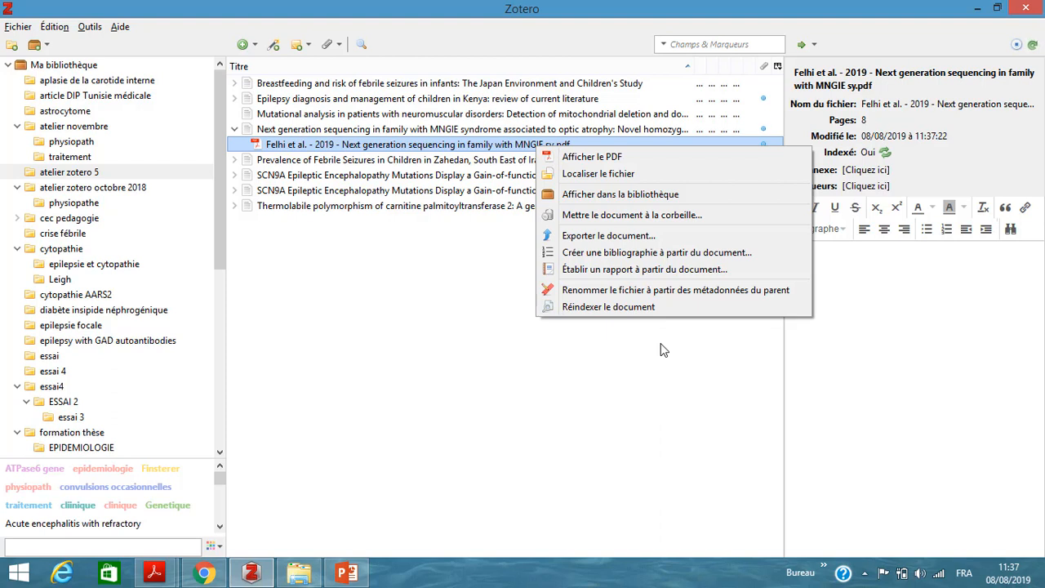
pyautogui.click(392, 133)
pyautogui.click(392, 133)
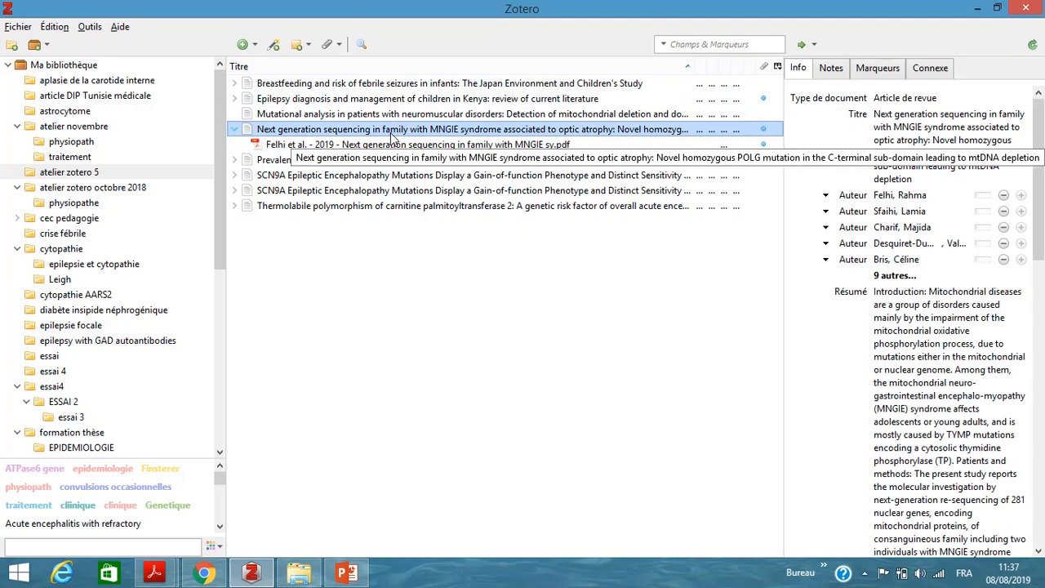
pyautogui.click(453, 131)
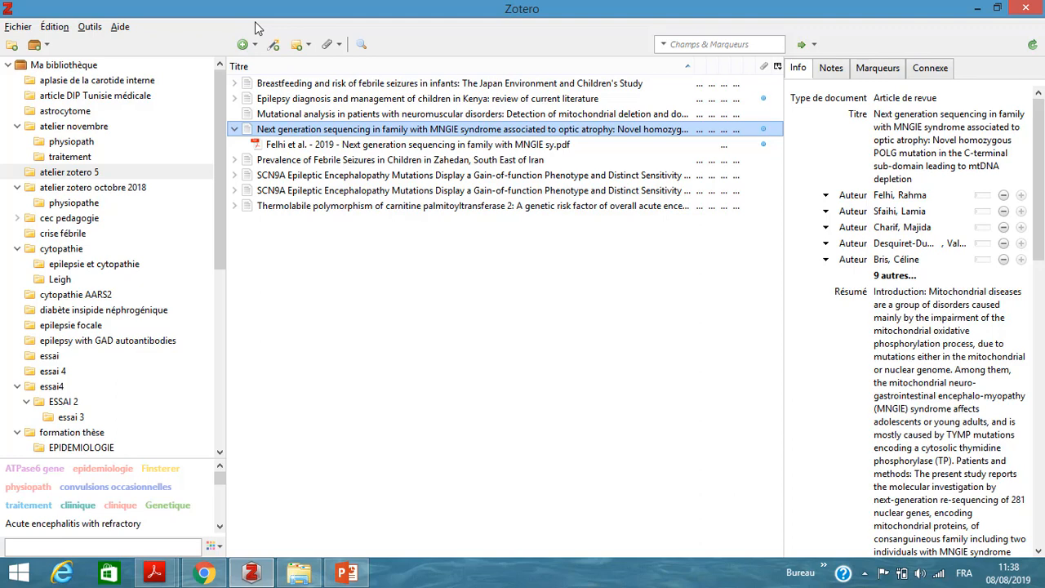
# Step: Create a new thesis entry manually in atelier zotero 5, title it "crises fébrile", and open its author name fields
pyautogui.click(256, 47)
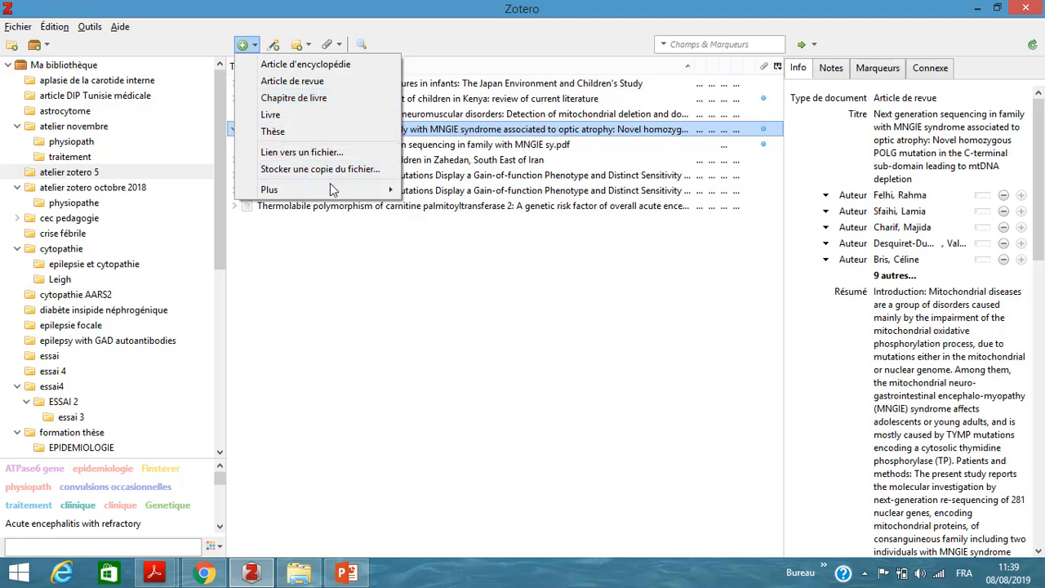
pyautogui.moveTo(341, 189)
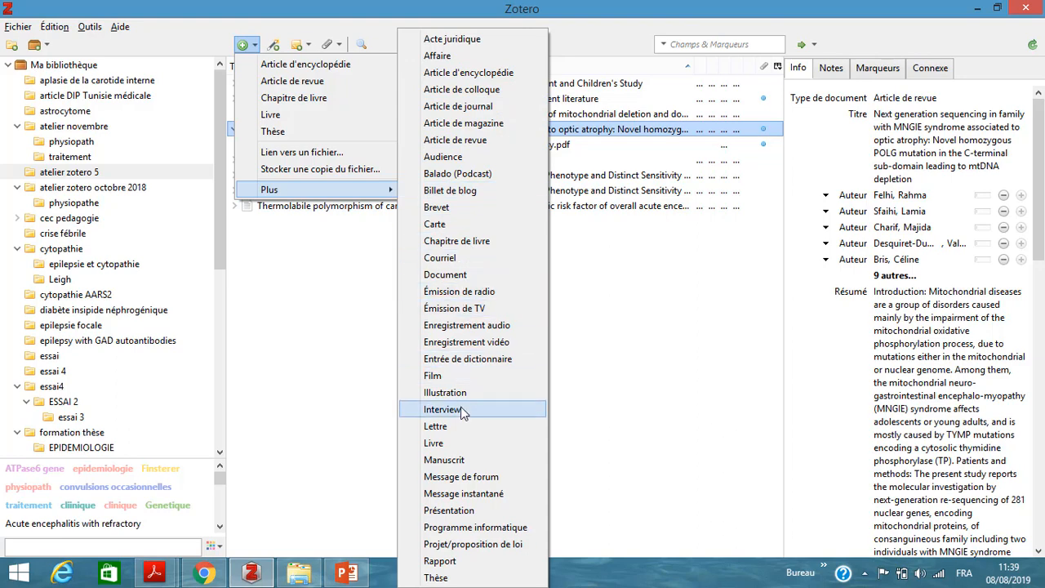
pyautogui.click(441, 578)
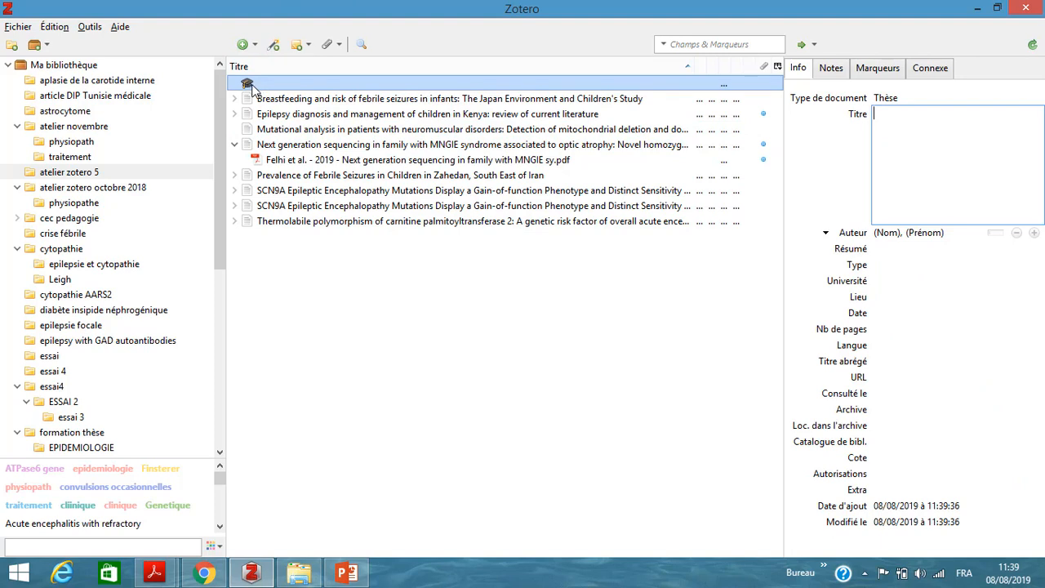
pyautogui.click(890, 118)
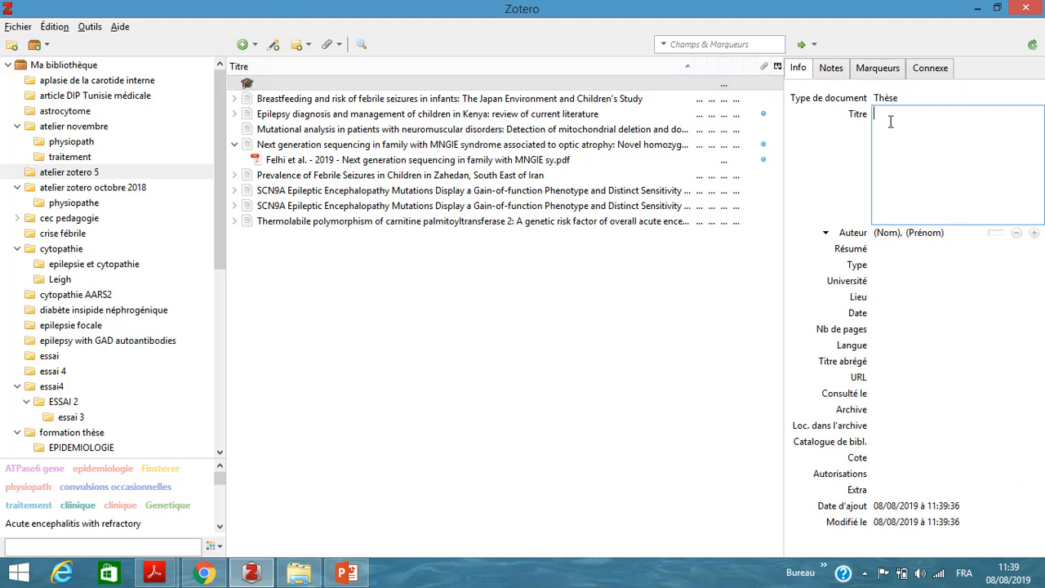
pyautogui.write('crises fébrile')
pyautogui.press('Return')
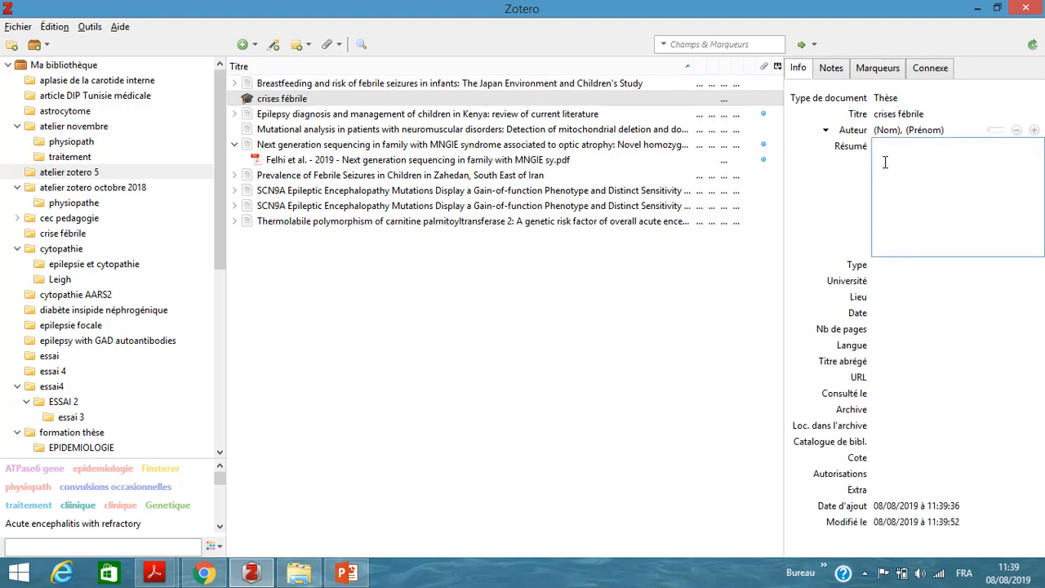
pyautogui.click(925, 130)
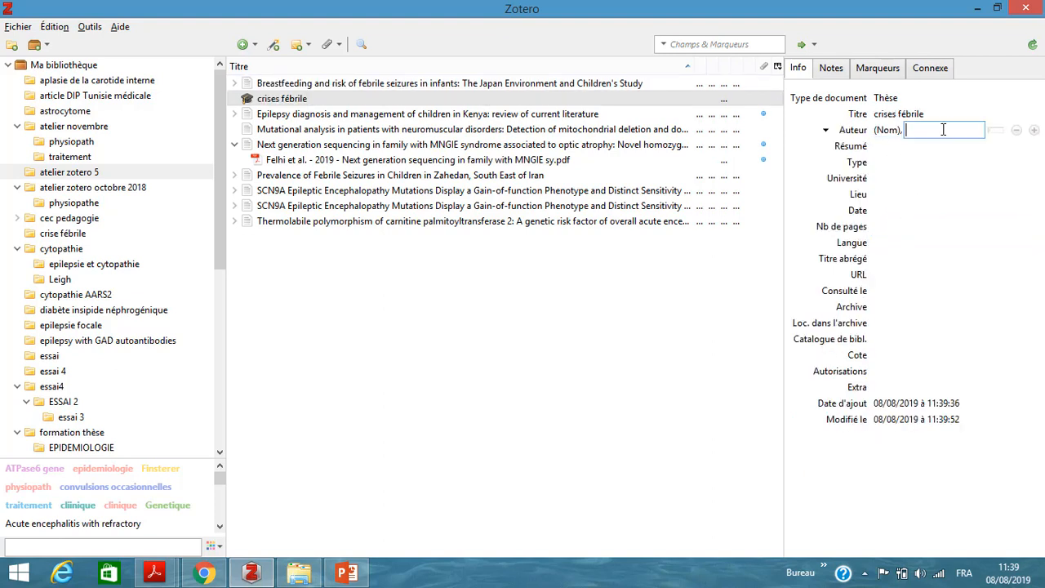
pyautogui.click(889, 131)
pyautogui.click(974, 133)
# Step: Switch to PowerPoint, present the slides on collecting references from slide 21 to slide 36, and continue recording after ending the show
pyautogui.click(347, 574)
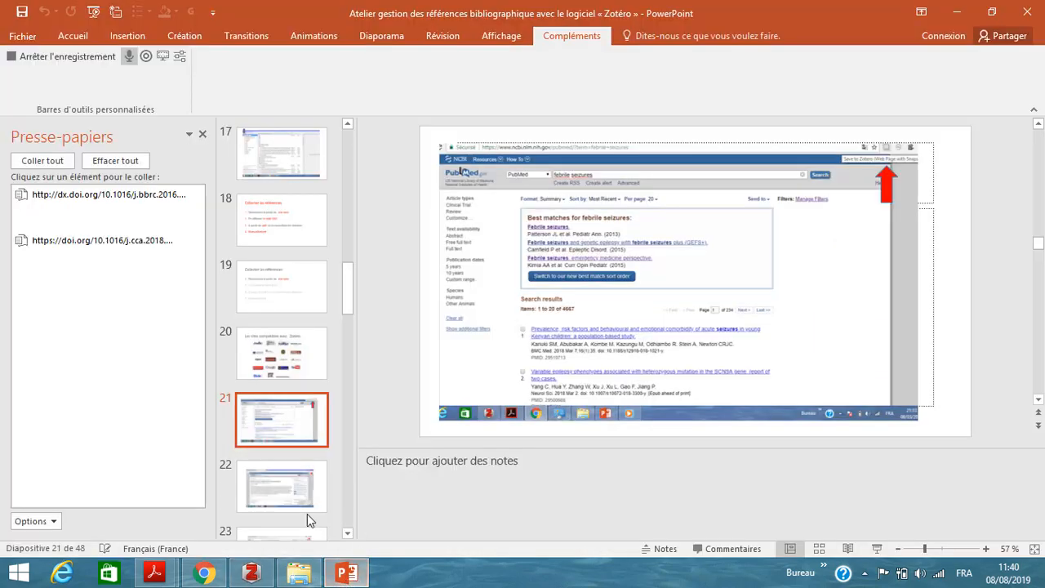
pyautogui.click(876, 548)
pyautogui.click(840, 360)
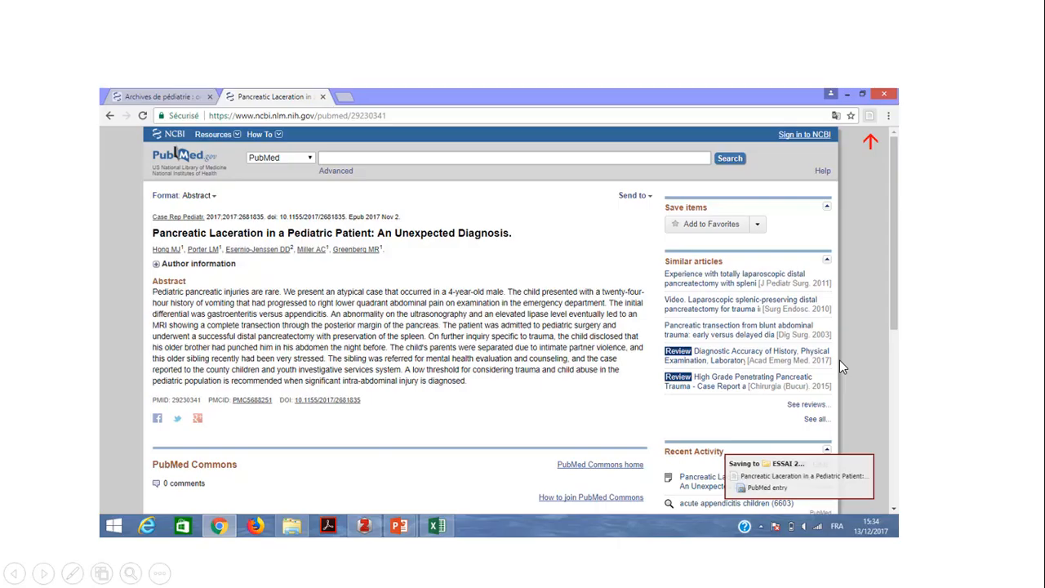
pyautogui.click(839, 360)
pyautogui.click(840, 360)
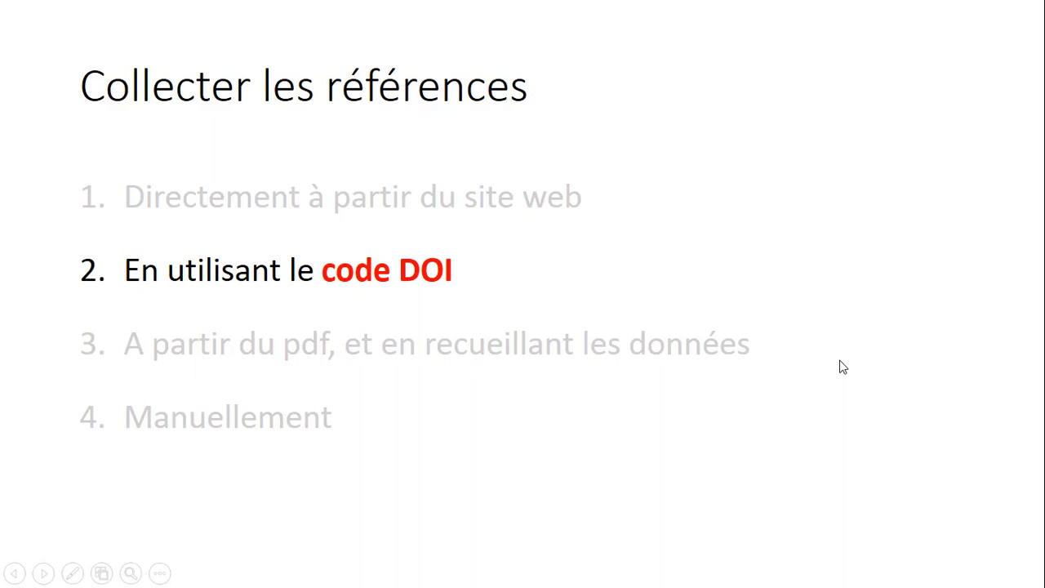
pyautogui.click(840, 362)
pyautogui.click(840, 361)
pyautogui.click(843, 367)
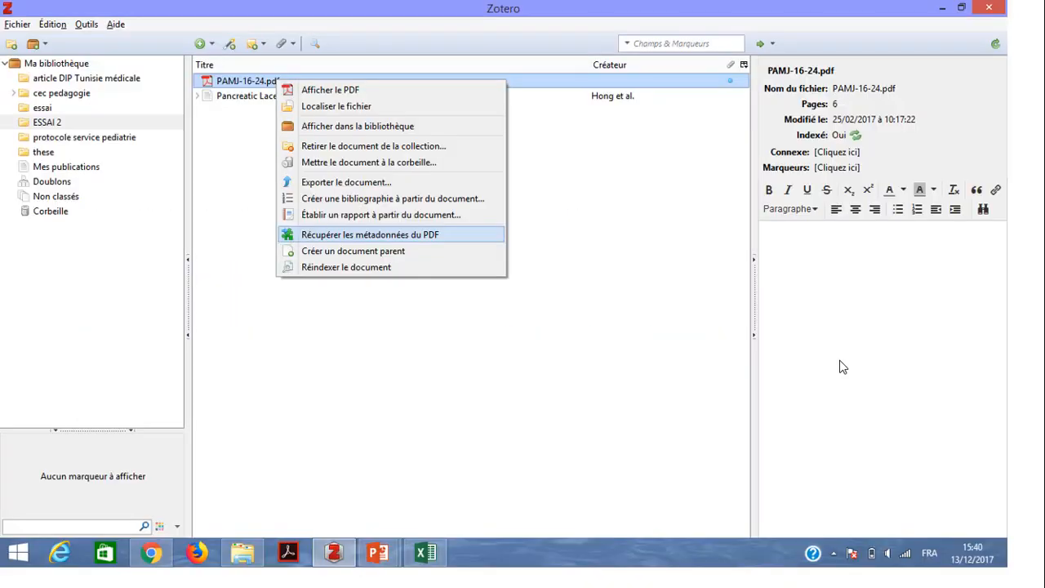
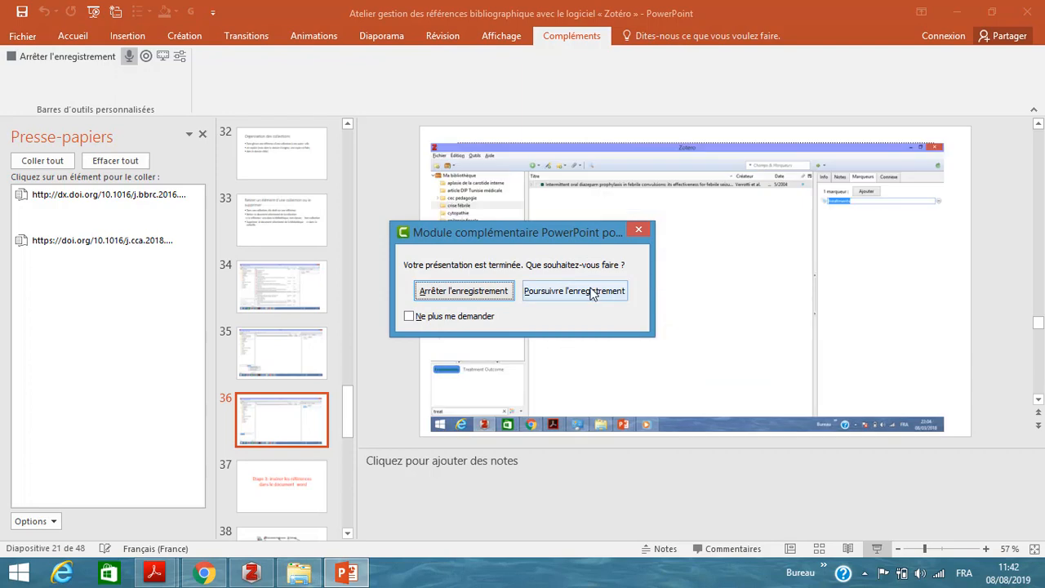
pyautogui.click(593, 294)
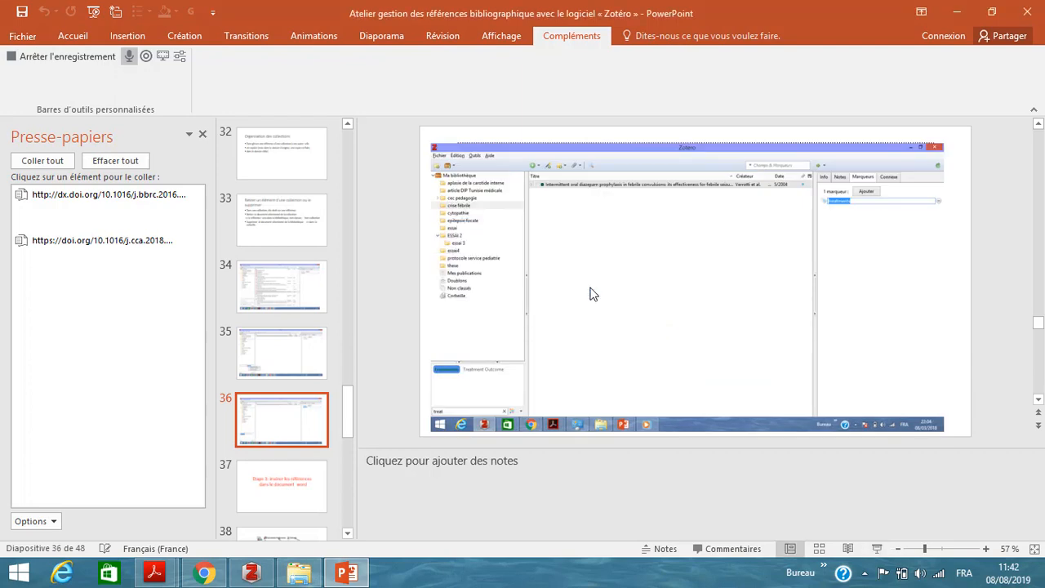
# Step: Switch to Zotero, create a subcollection named "traitement" under atelier zotero 5, and reselect the parent collection
pyautogui.click(254, 572)
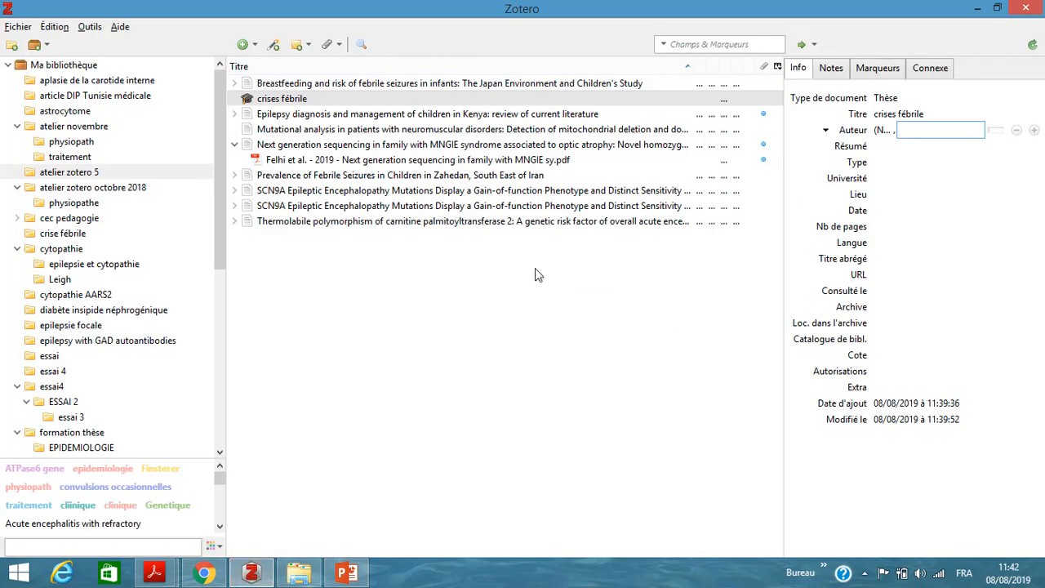
pyautogui.rightClick(108, 162)
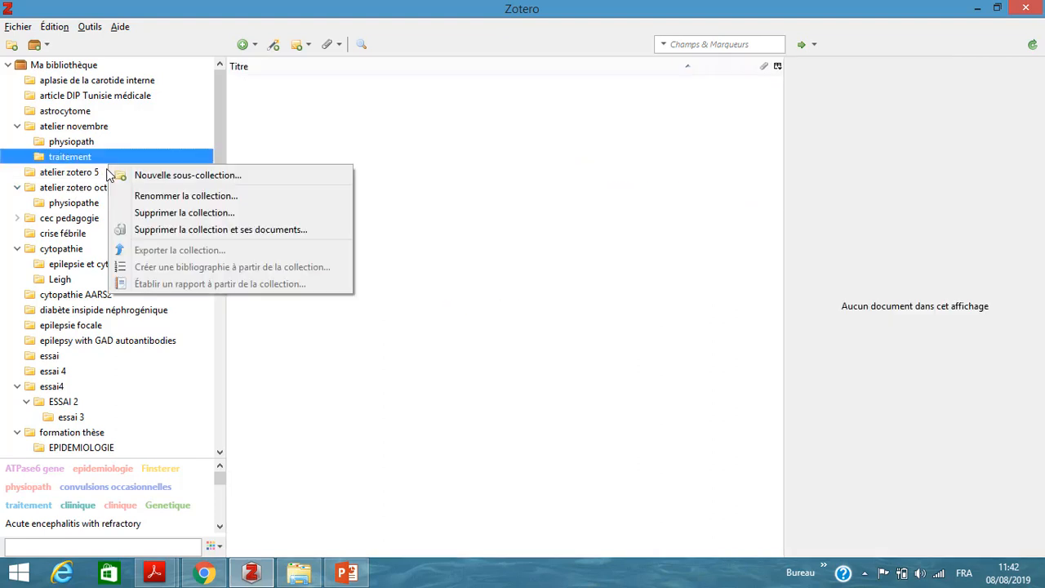
pyautogui.click(92, 177)
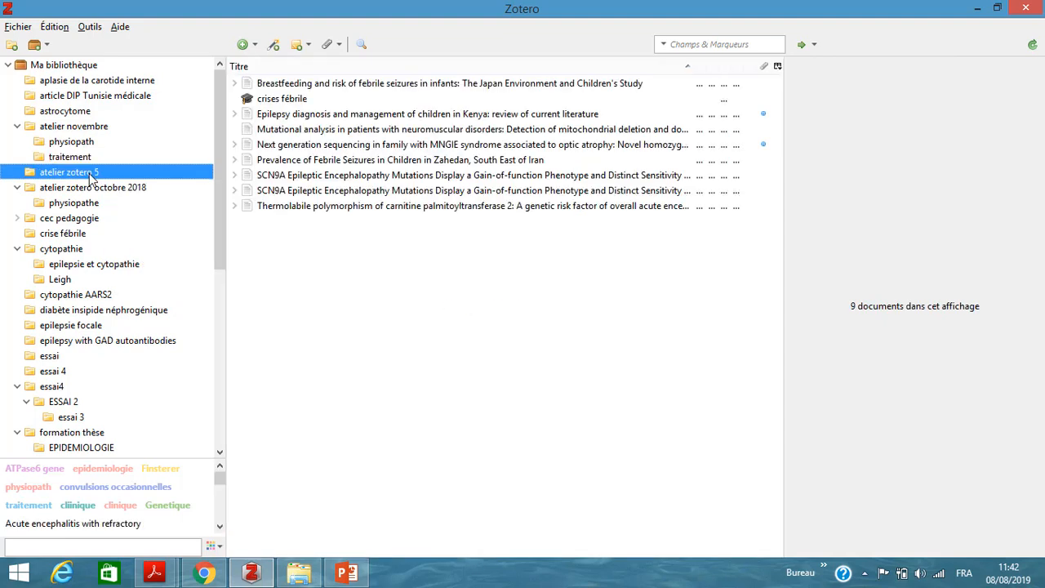
pyautogui.rightClick(95, 179)
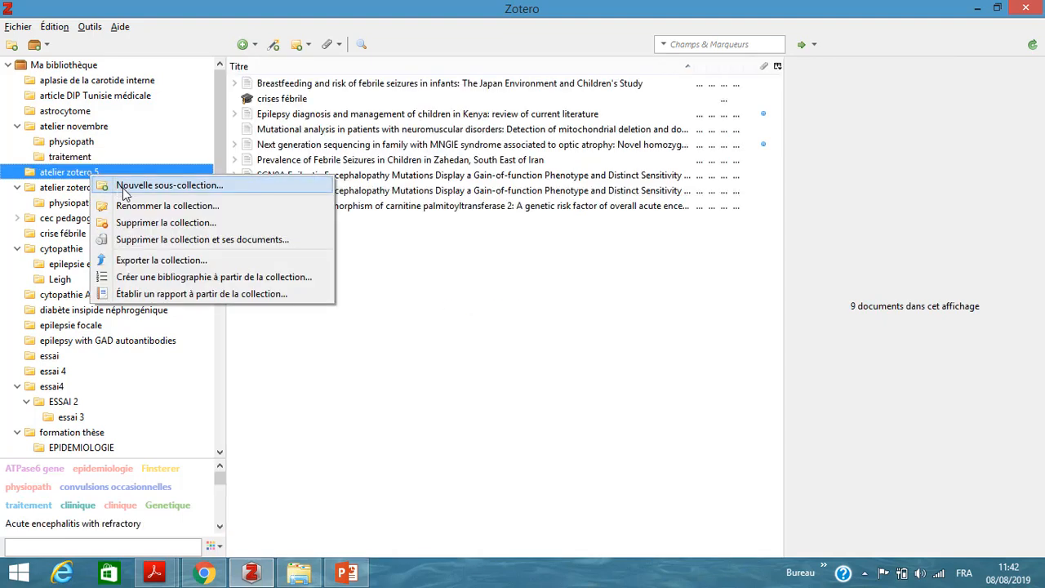
pyautogui.click(214, 188)
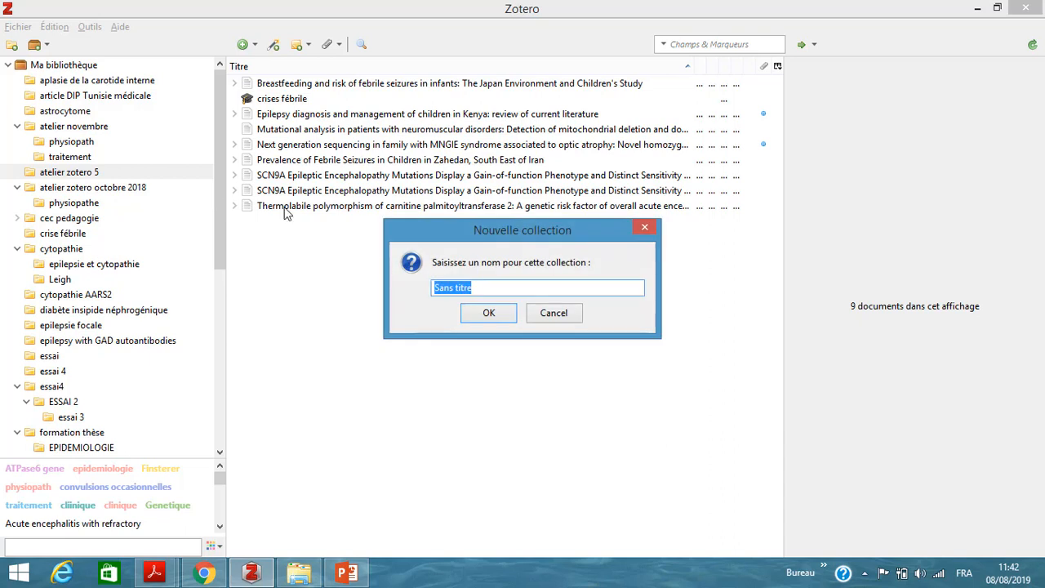
pyautogui.write('t')
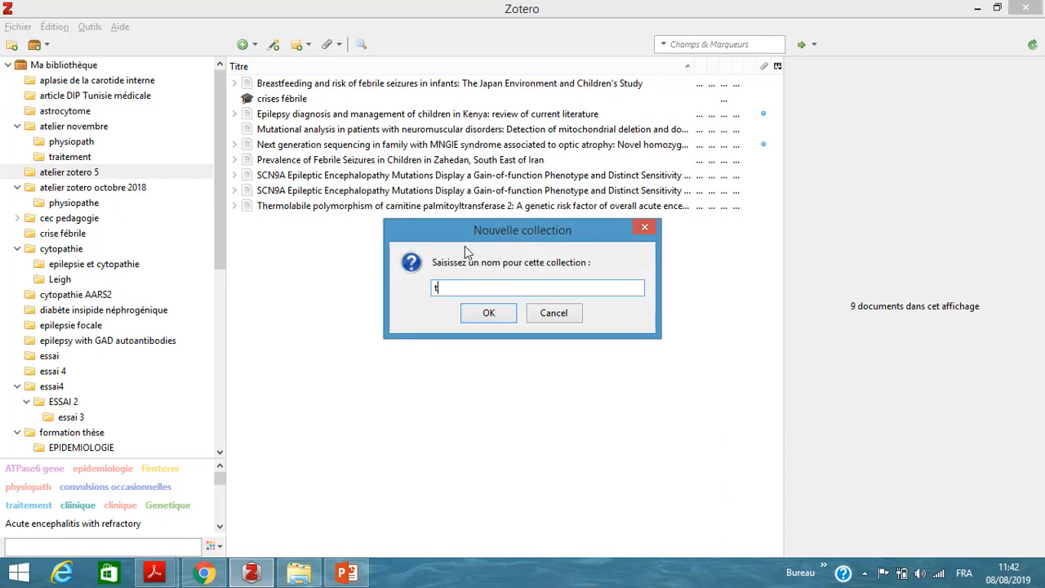
pyautogui.write('raitement')
pyautogui.click(490, 316)
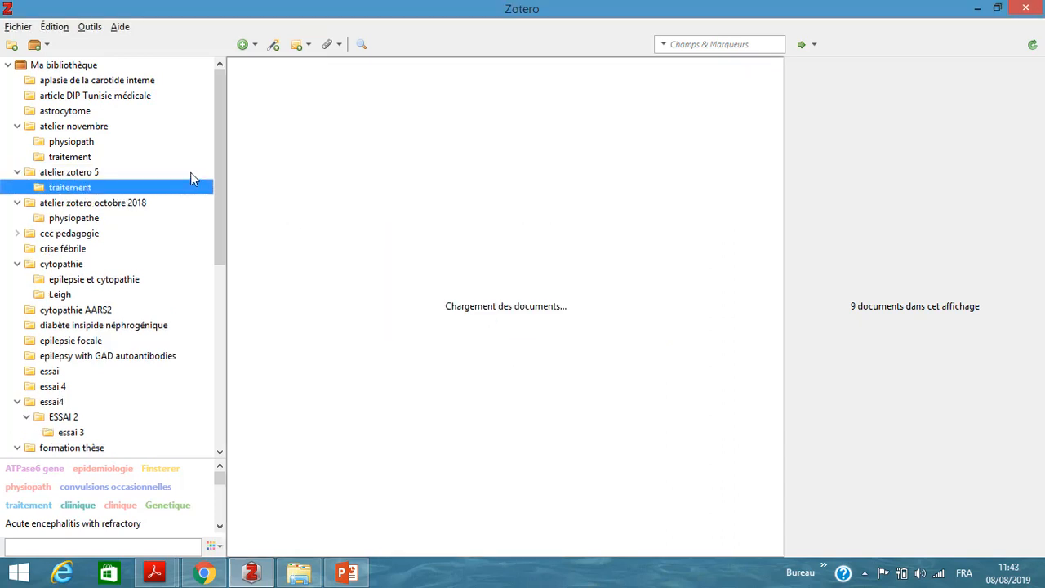
pyautogui.click(85, 173)
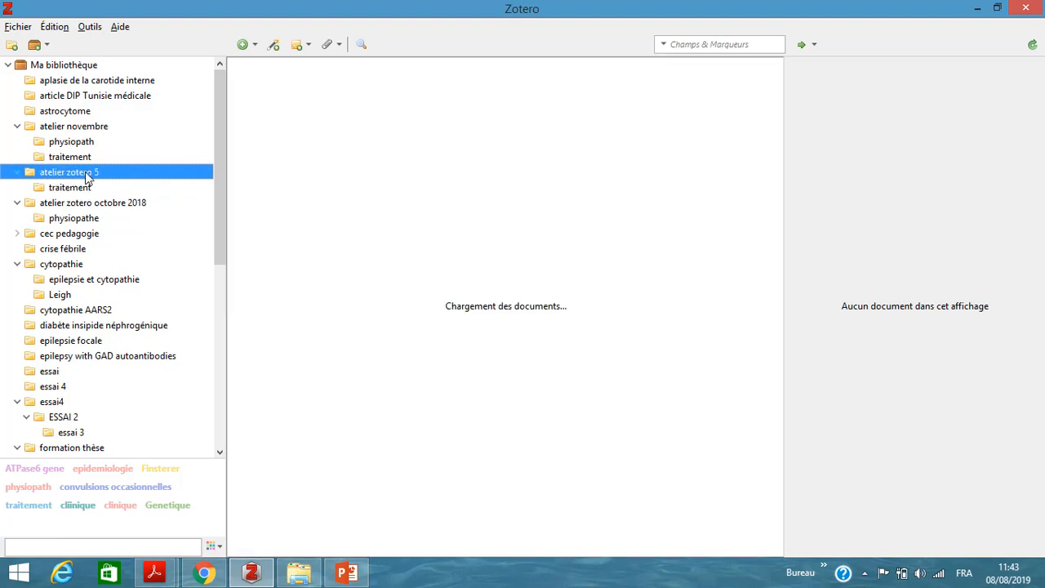
# Step: File the article on thermolabile polymorphism of carnitine palmitoyltransferase 2 in the traitement subcollection, check its contents, and return to atelier zotero 5
pyautogui.click(82, 187)
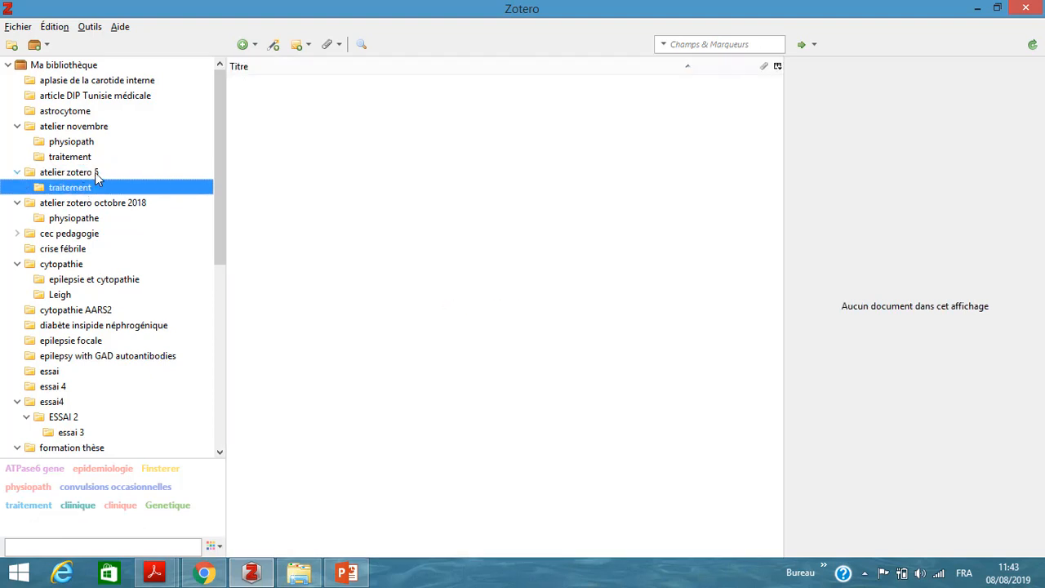
pyautogui.click(90, 172)
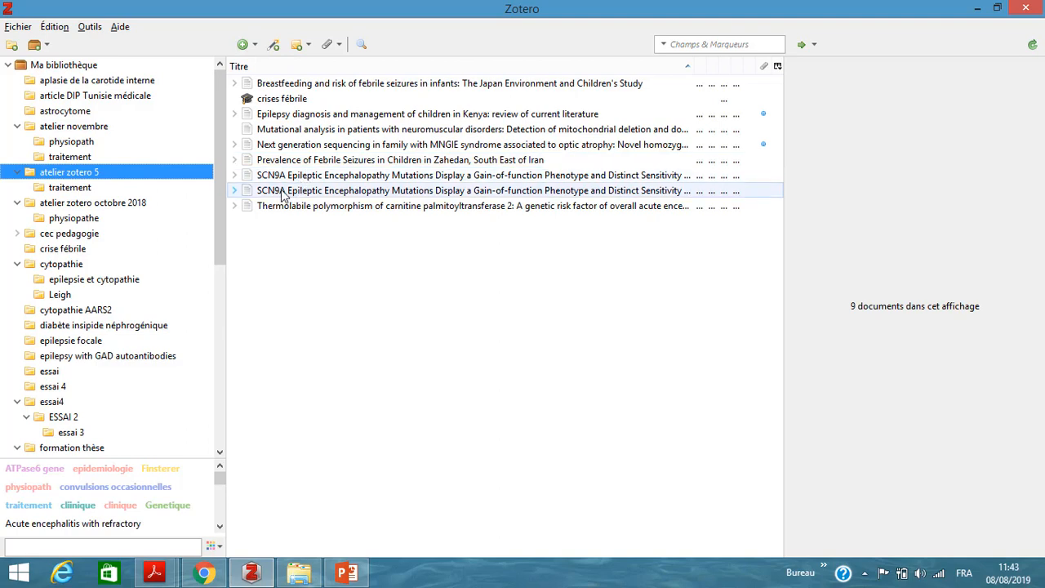
pyautogui.click(282, 192)
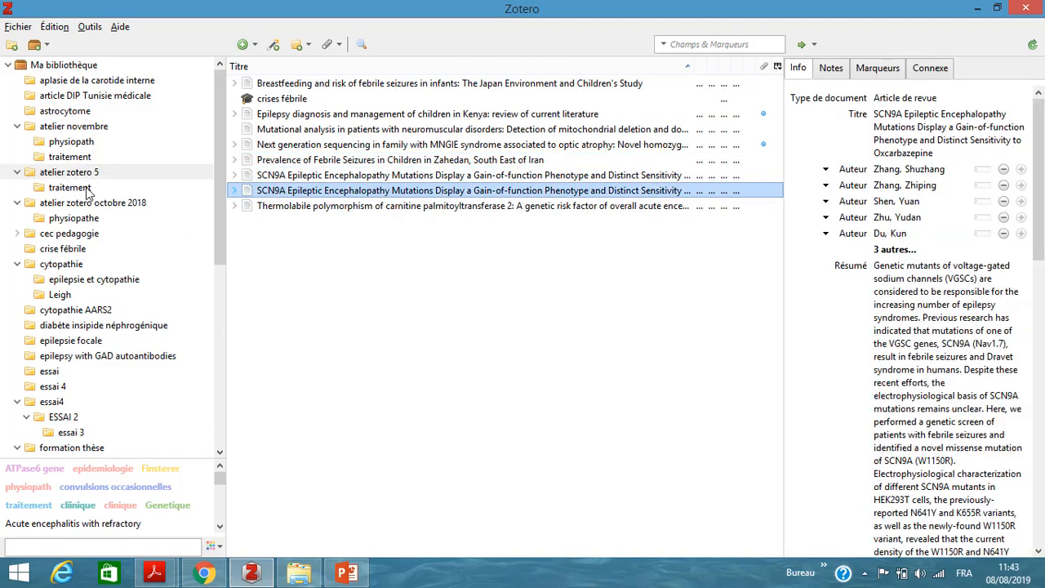
pyautogui.click(285, 209)
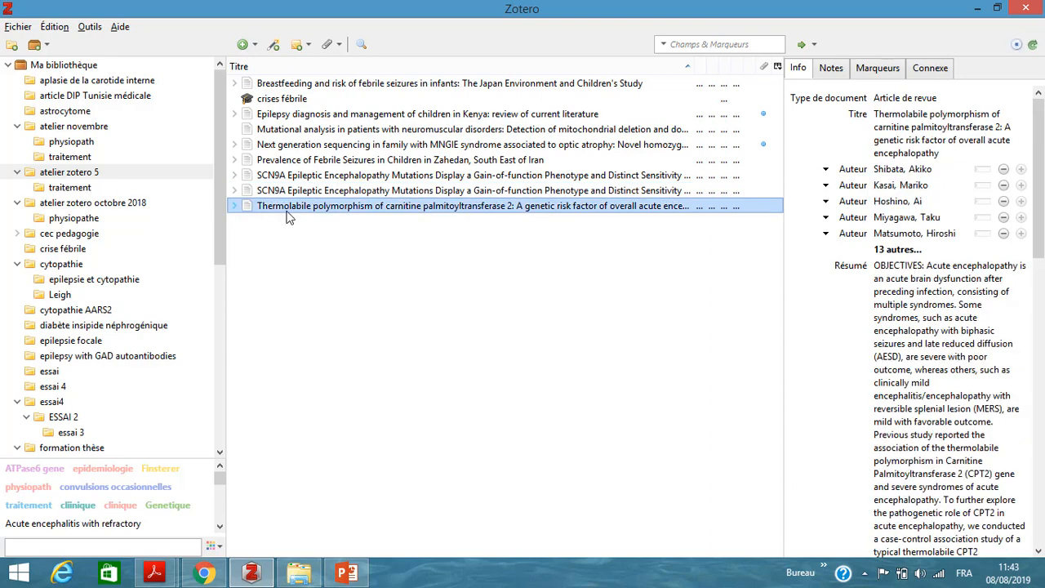
pyautogui.click(71, 190)
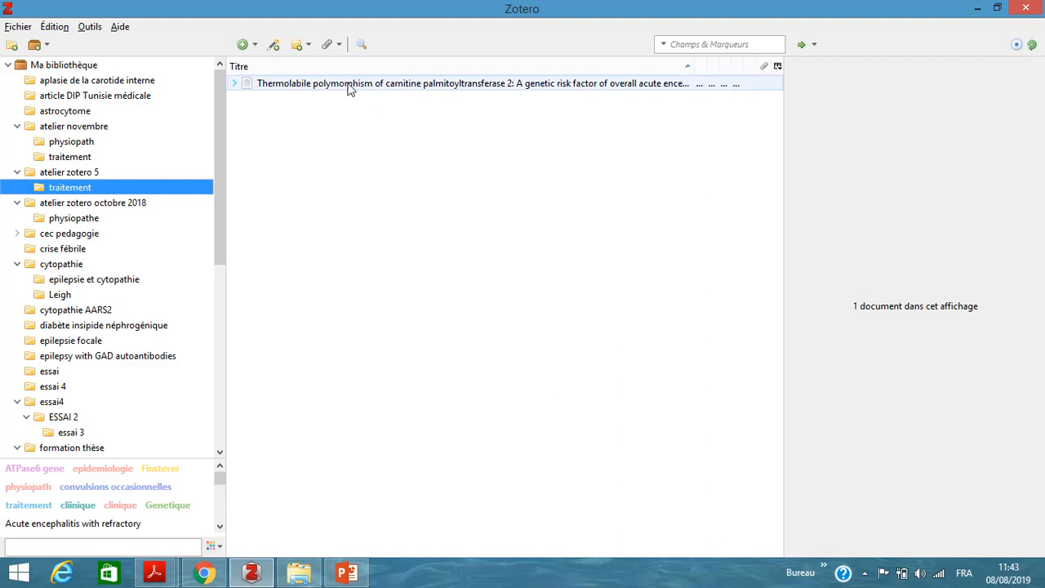
pyautogui.click(72, 171)
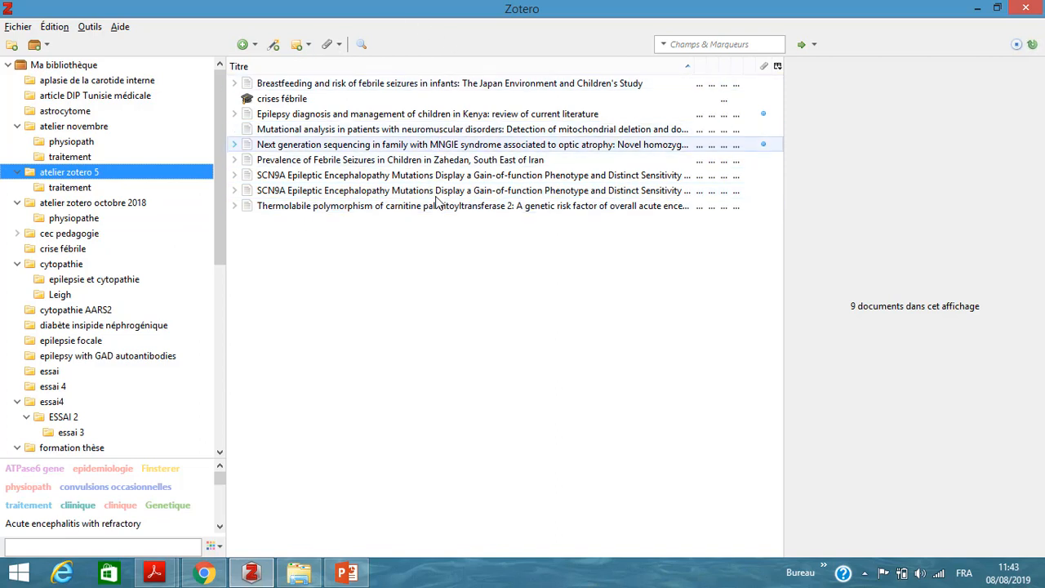
# Step: Add the tag "epidemiologie" to the article "Prevalence of Febrile Seizures in Children in Zahedan, South East of Iran"
pyautogui.click(464, 163)
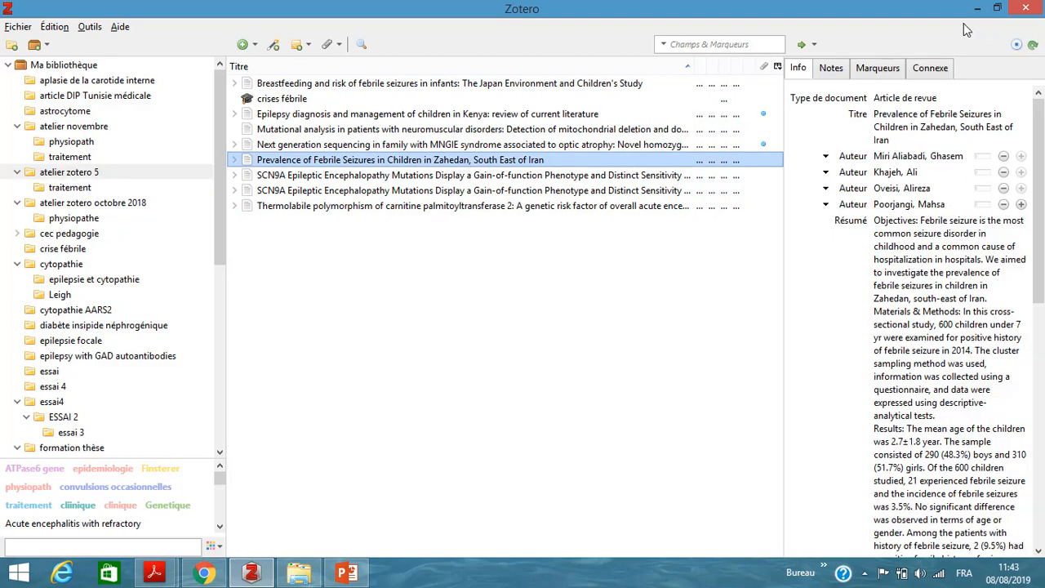
pyautogui.click(871, 70)
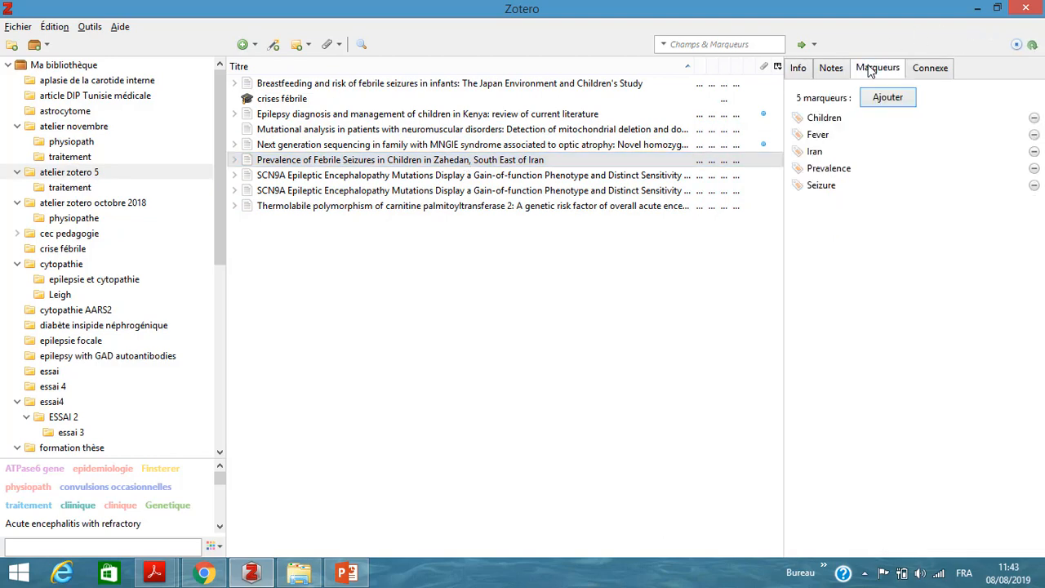
pyautogui.click(865, 169)
pyautogui.click(853, 199)
pyautogui.click(886, 99)
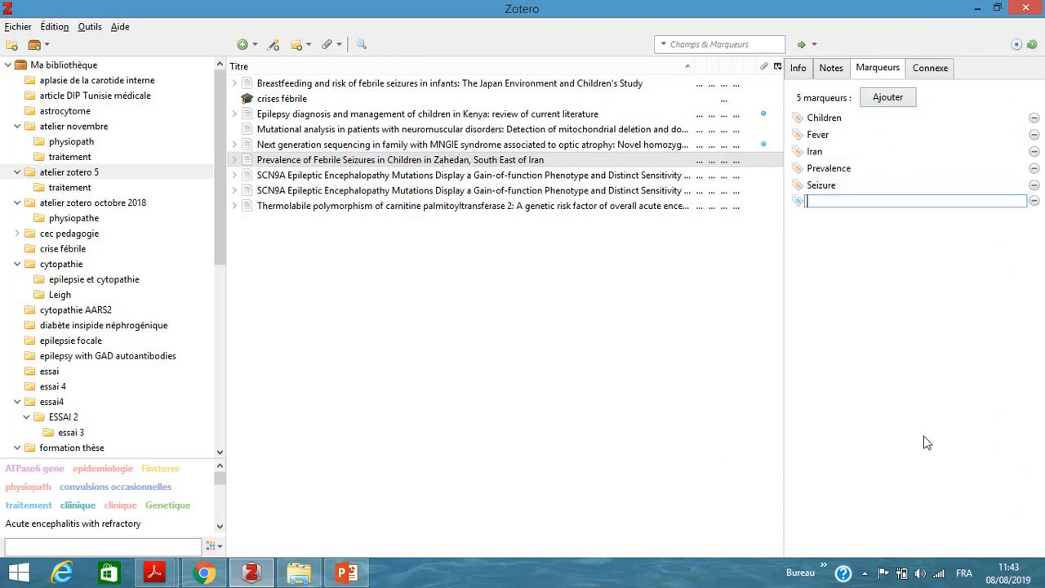
pyautogui.write('epi')
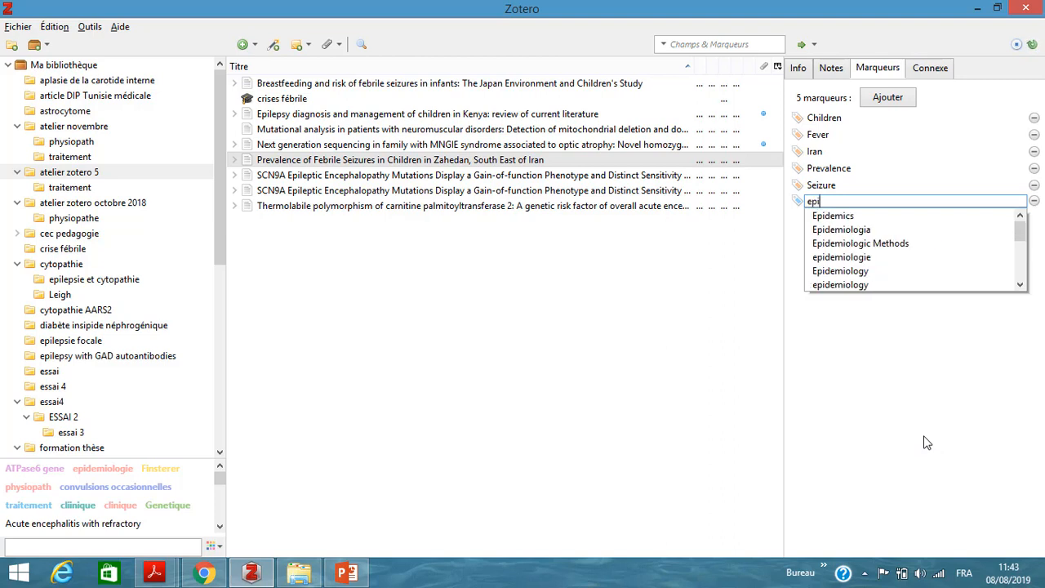
pyautogui.write('demiologie')
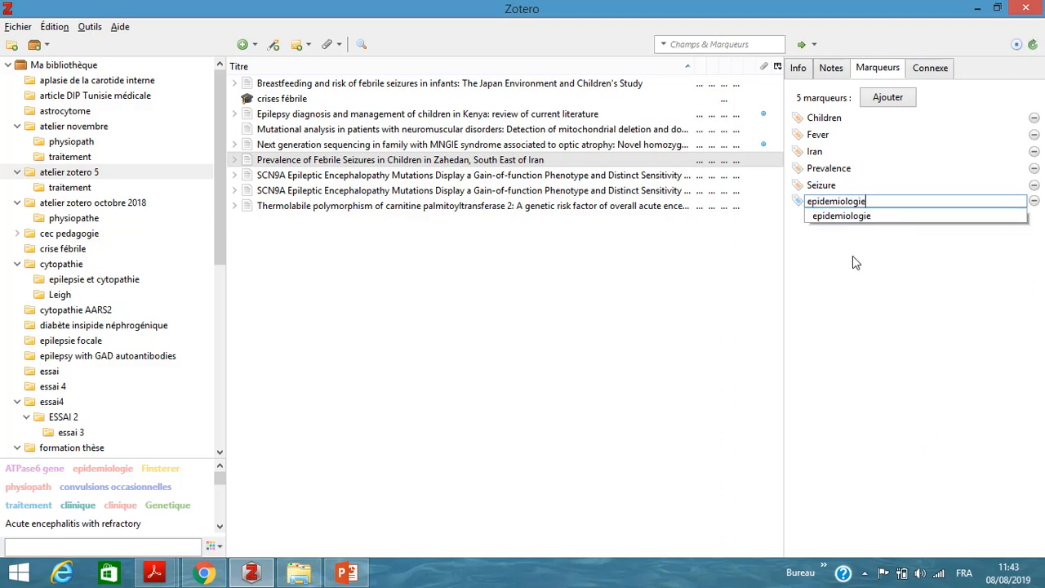
pyautogui.click(872, 217)
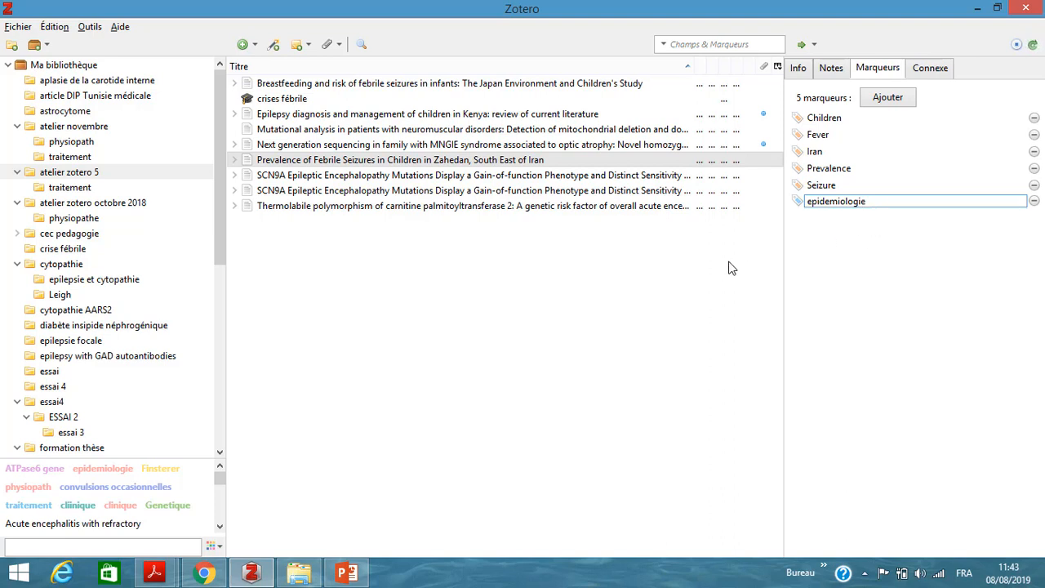
pyautogui.click(888, 96)
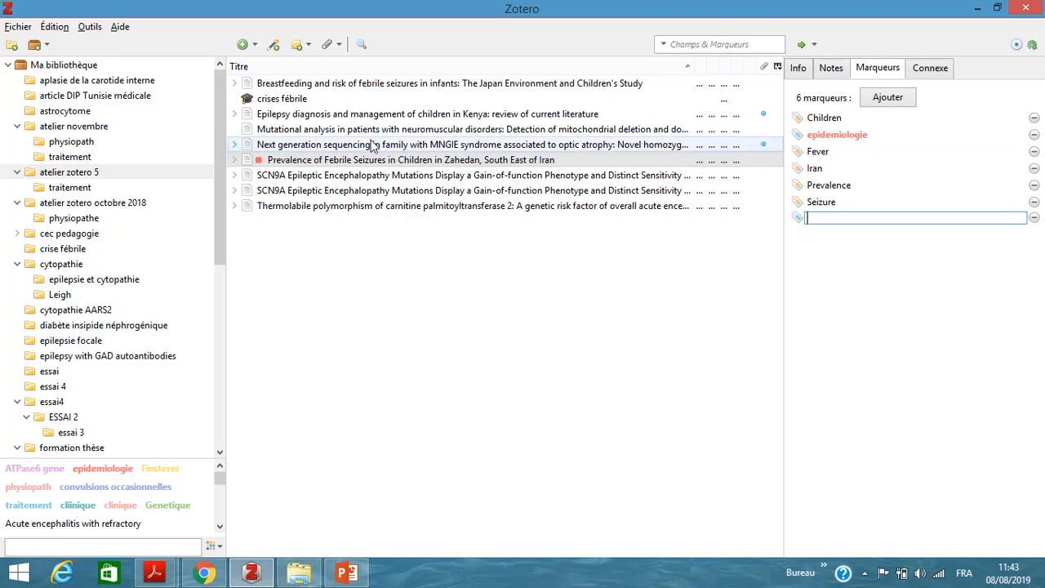
pyautogui.click(353, 161)
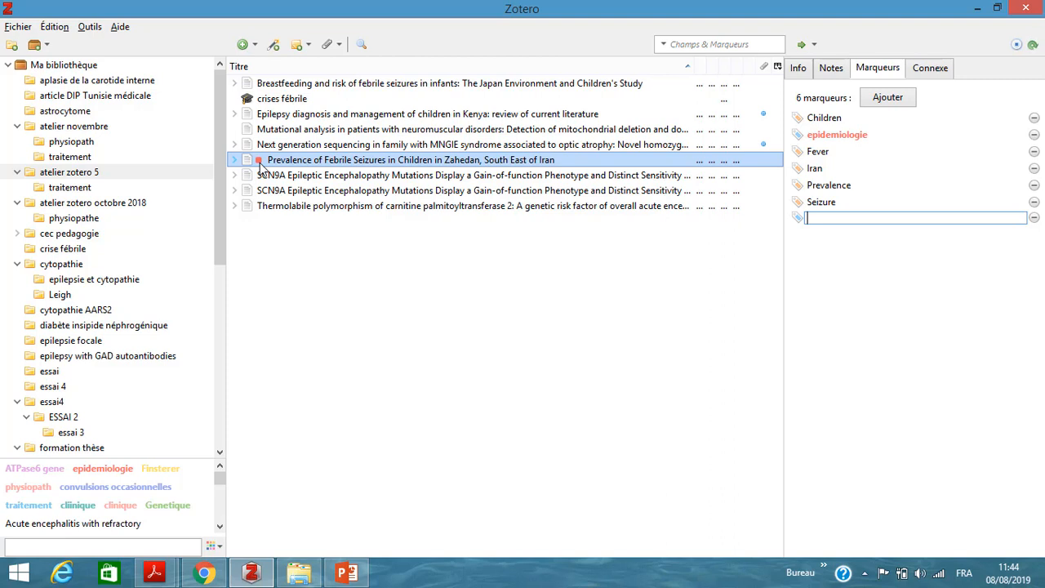
pyautogui.press('Escape')
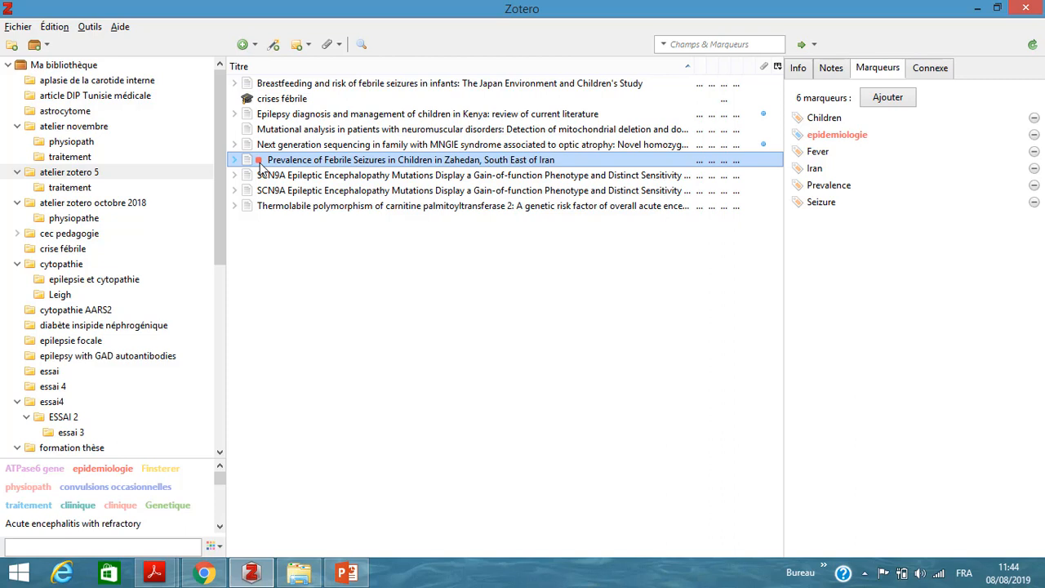
# Step: Filter the collection by the epidemiologie tag and search all tags of the library for "epidemiolog"
pyautogui.click(101, 469)
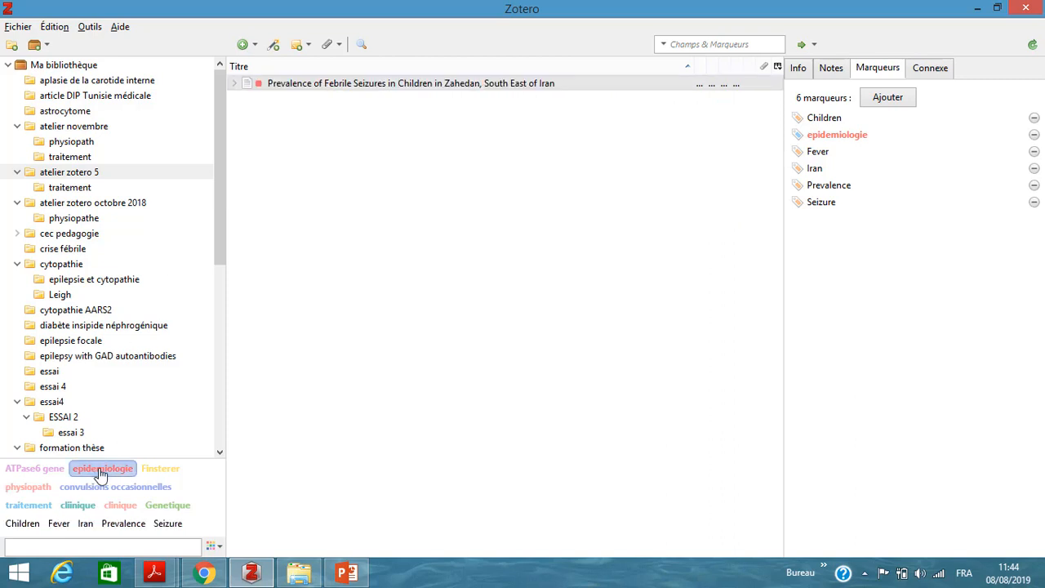
pyautogui.click(68, 545)
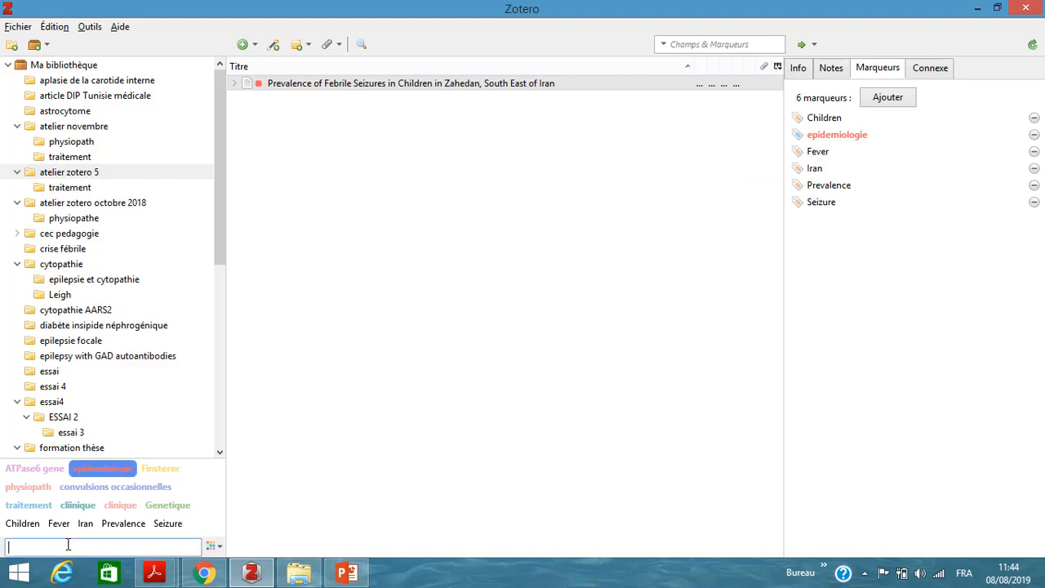
pyautogui.click(219, 549)
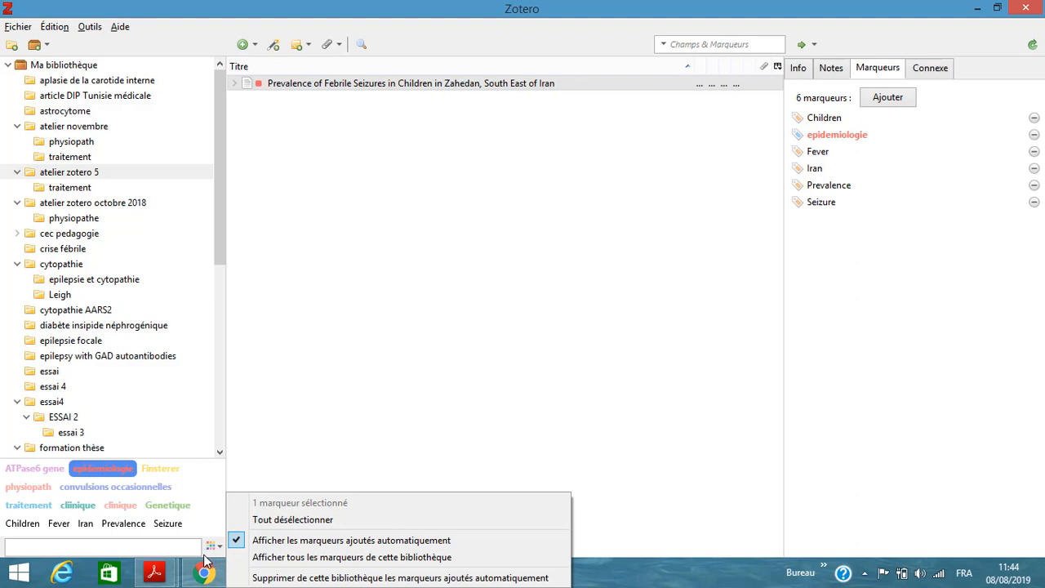
pyautogui.click(260, 557)
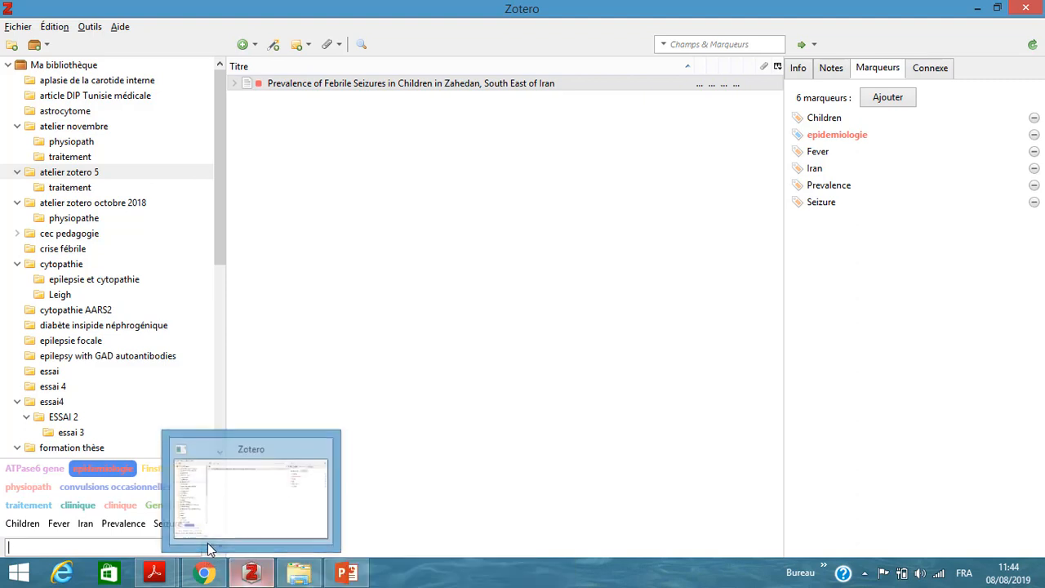
pyautogui.click(157, 547)
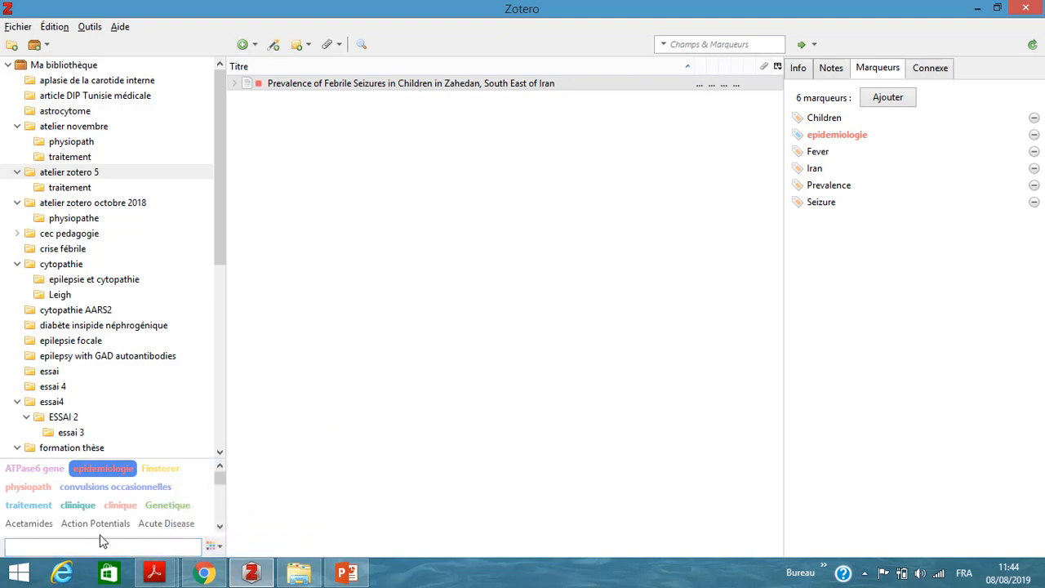
pyautogui.write('epidem')
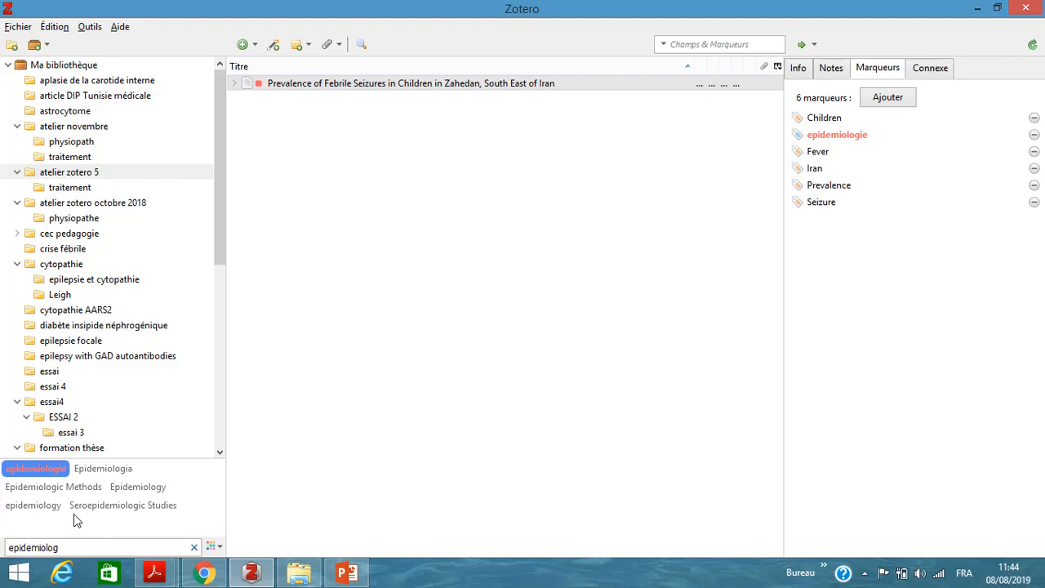
# Step: View the colour and position settings of the epidemiologie tag, and close them without changing anything
pyautogui.click(58, 470)
pyautogui.rightClick(57, 471)
pyautogui.rightClick(27, 508)
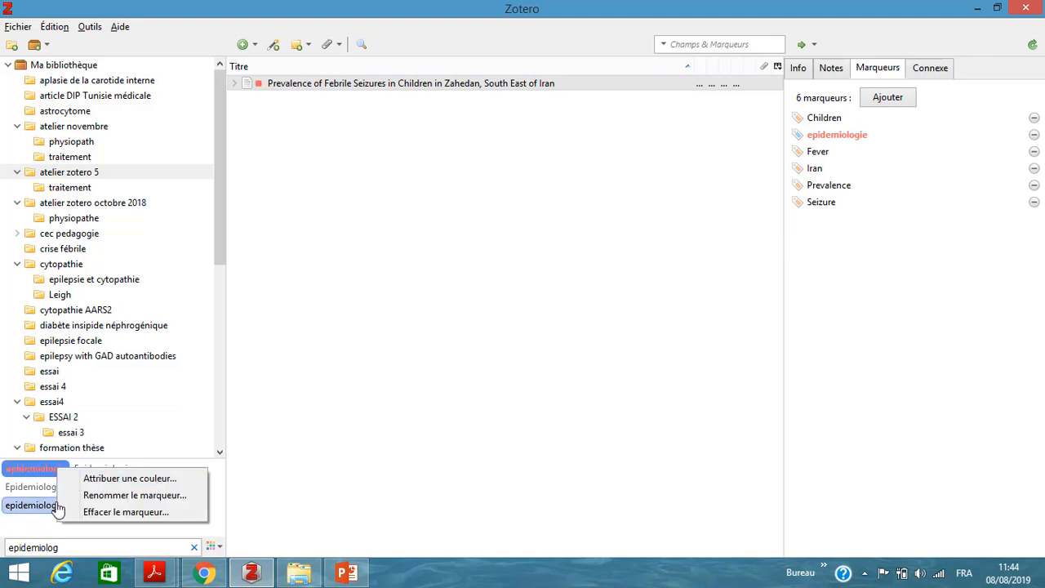
pyautogui.click(124, 480)
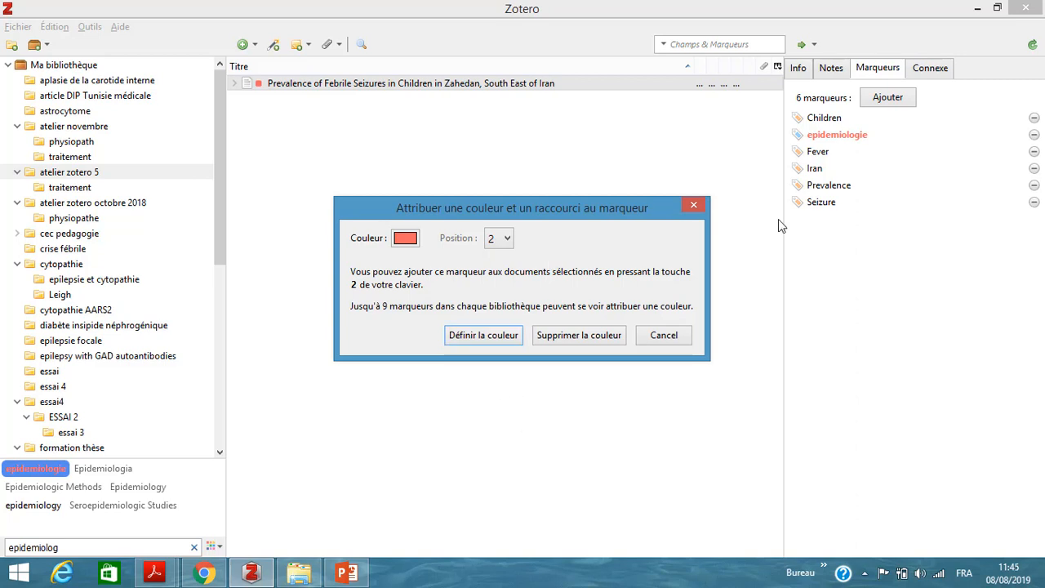
pyautogui.click(692, 209)
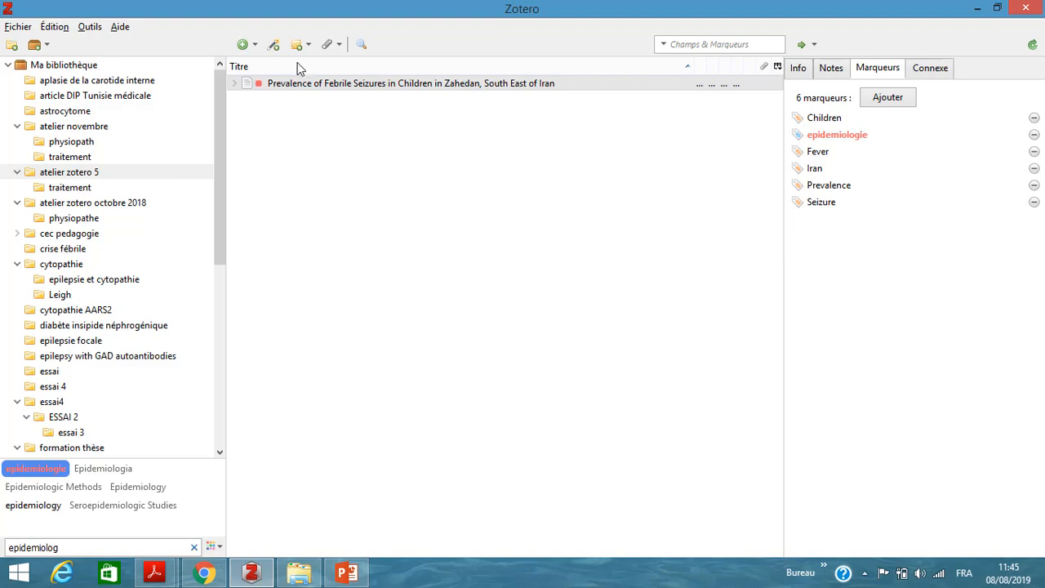
# Step: Browse the collections epilepsy with GAD autoantibodies, crise fébrile and cytopathie for references marked with coloured tags
pyautogui.click(220, 252)
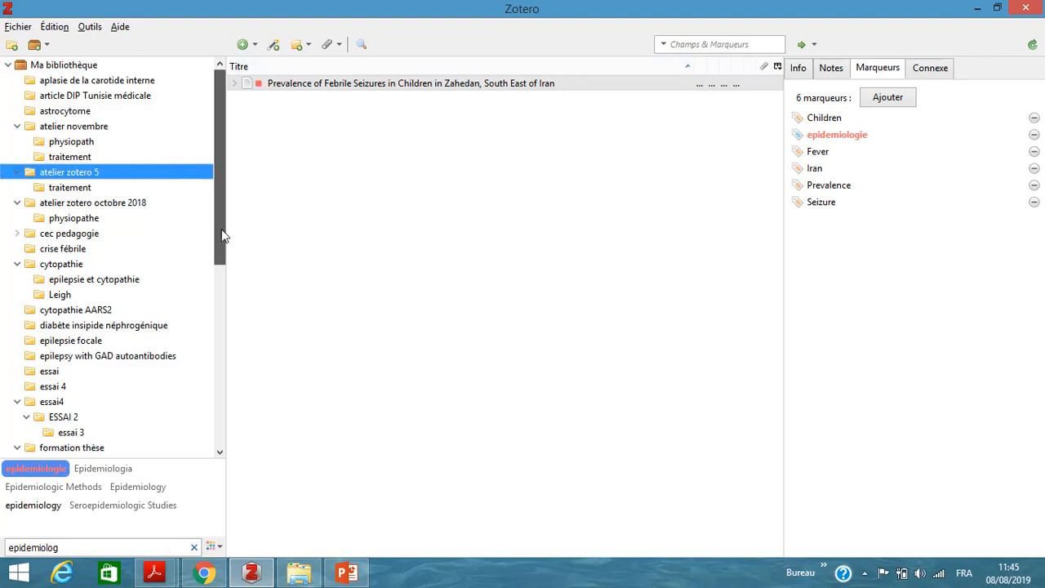
pyautogui.scroll(-1, 221, 245)
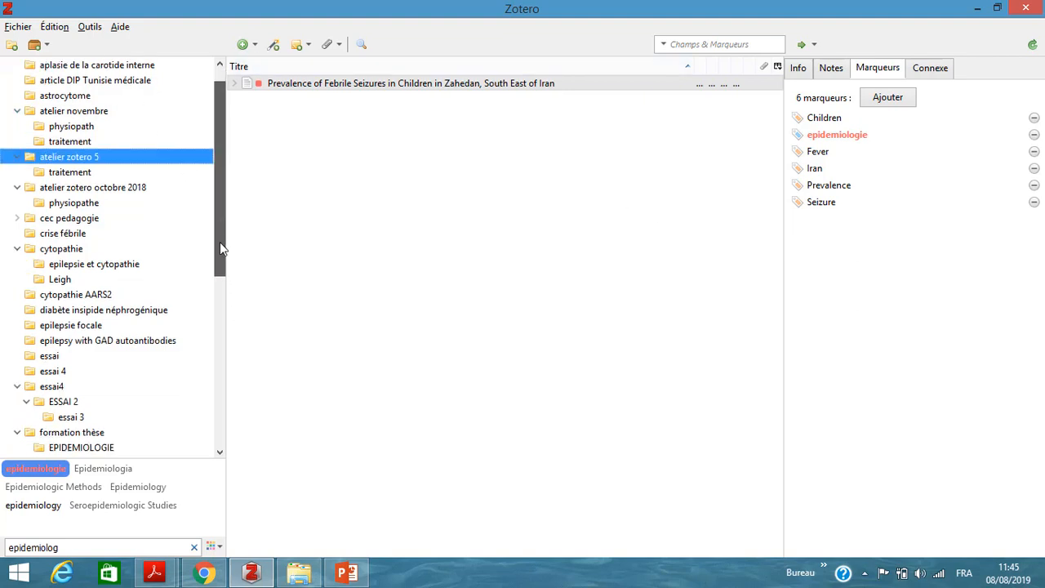
pyautogui.click(94, 342)
pyautogui.scroll(1, 217, 258)
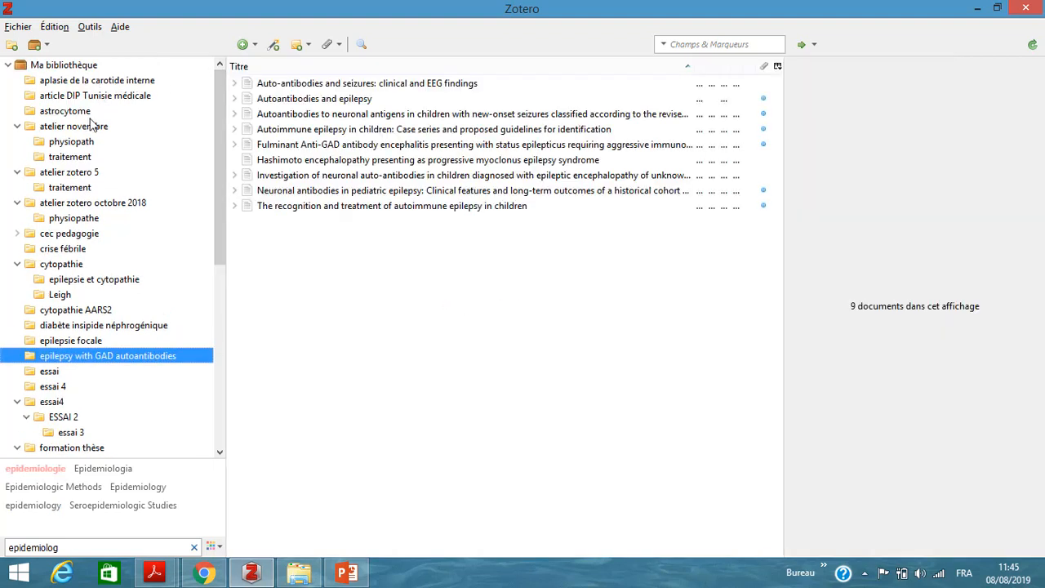
pyautogui.click(78, 252)
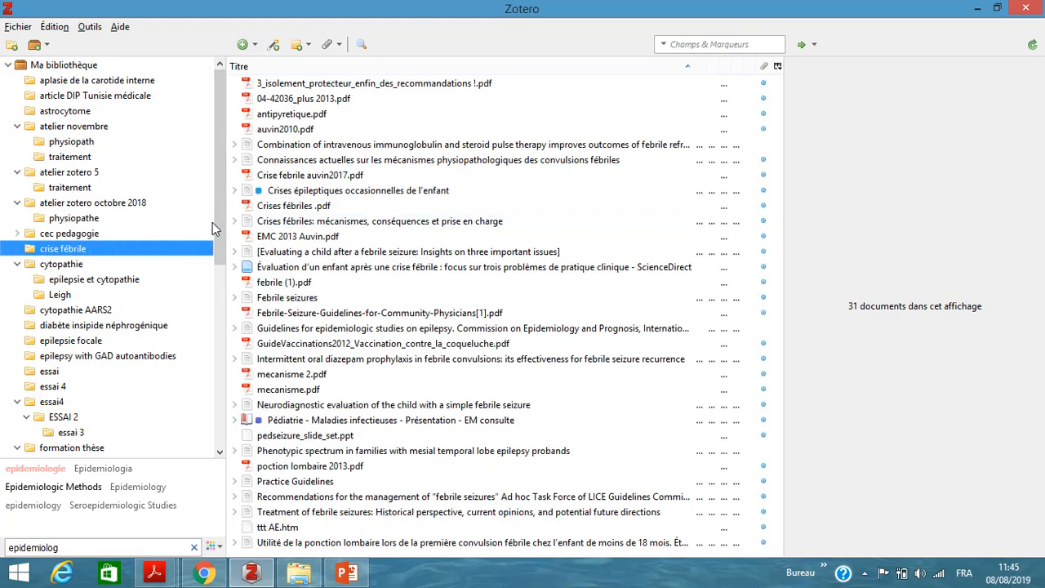
pyautogui.click(65, 264)
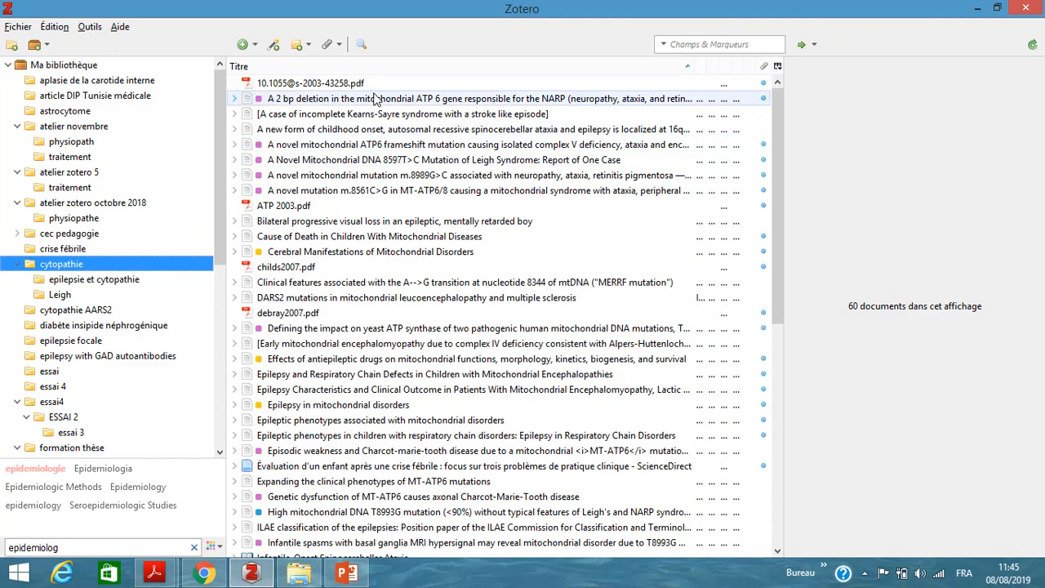
pyautogui.click(775, 205)
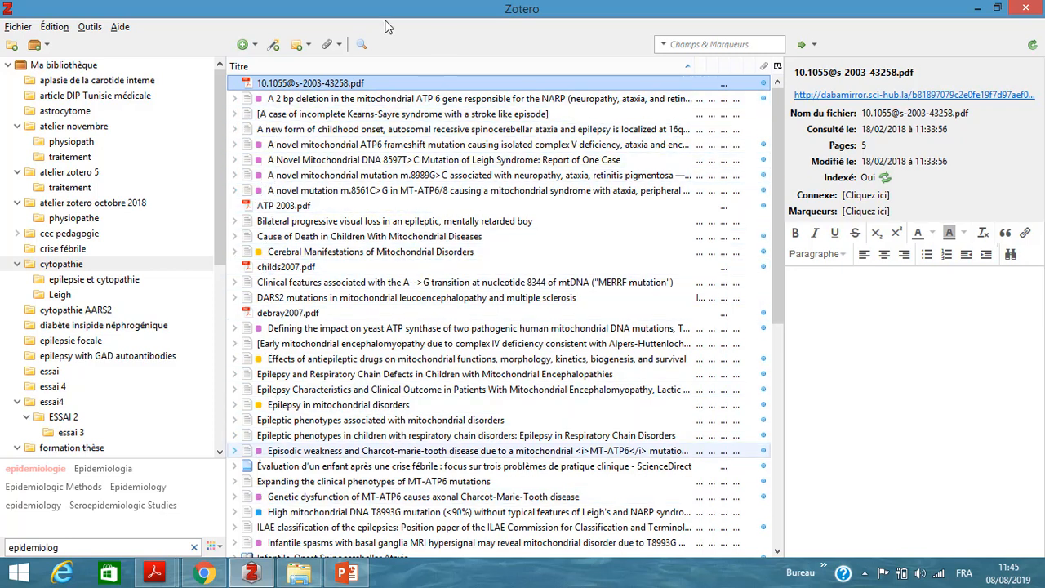
# Step: View the tags of three colour-marked references in cytopathie, ending with "Epilepsy in mitochondrial disorders", and reselect the collection atelier zotero 5
pyautogui.click(357, 330)
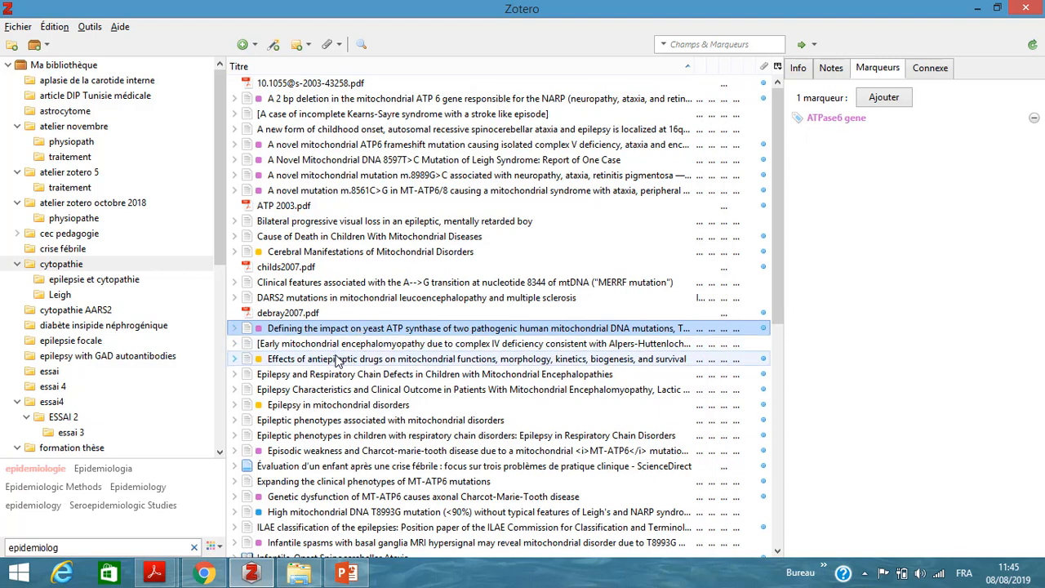
pyautogui.click(337, 360)
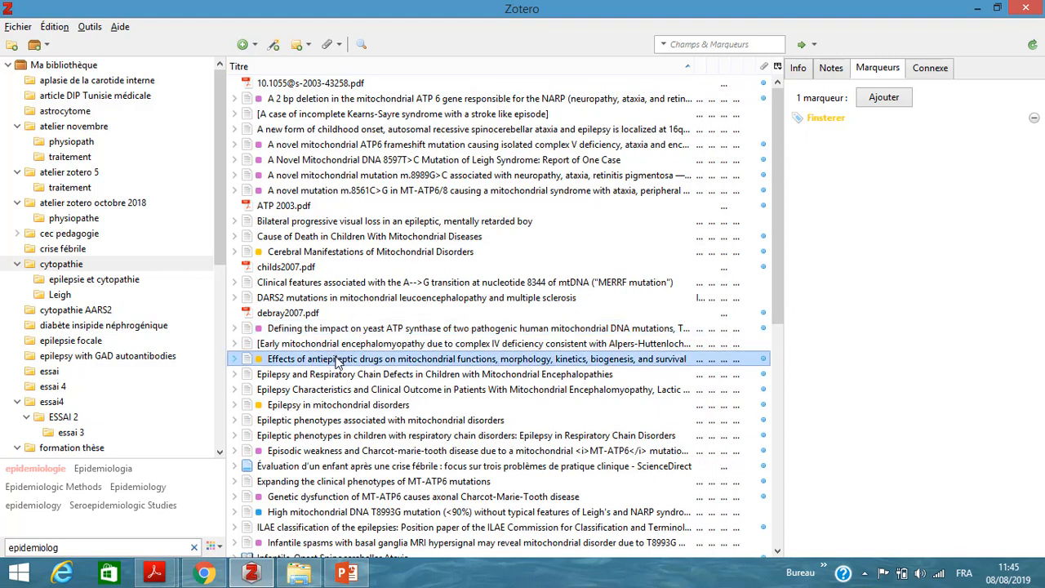
pyautogui.click(351, 406)
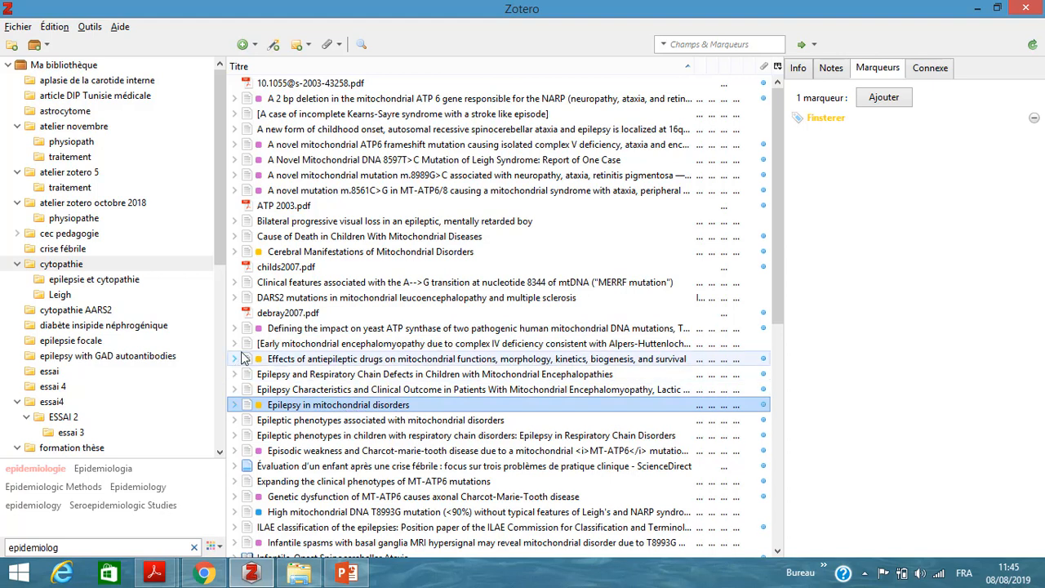
pyautogui.click(215, 266)
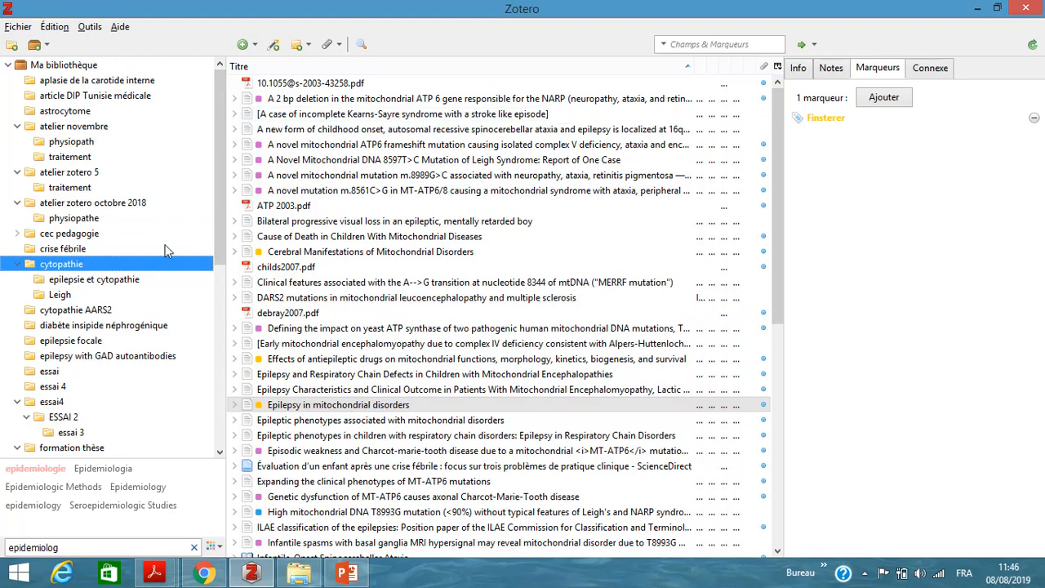
pyautogui.click(84, 175)
pyautogui.click(84, 176)
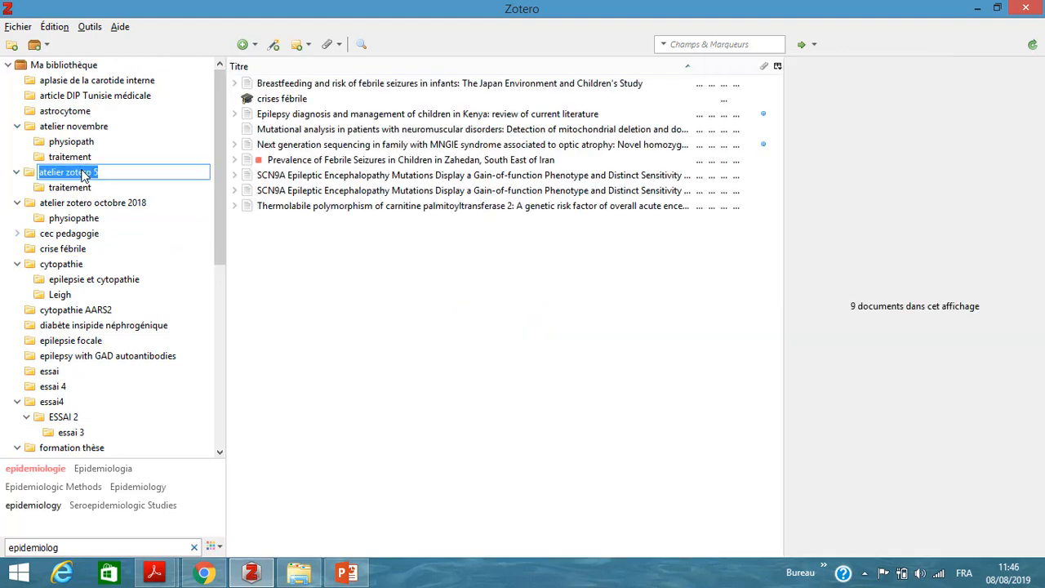
# Step: In Doublons, merge the duplicates of "Epilepsy diagnosis and management of children in Kenya" and the three "Febrile seizures" references
pyautogui.click(31, 174)
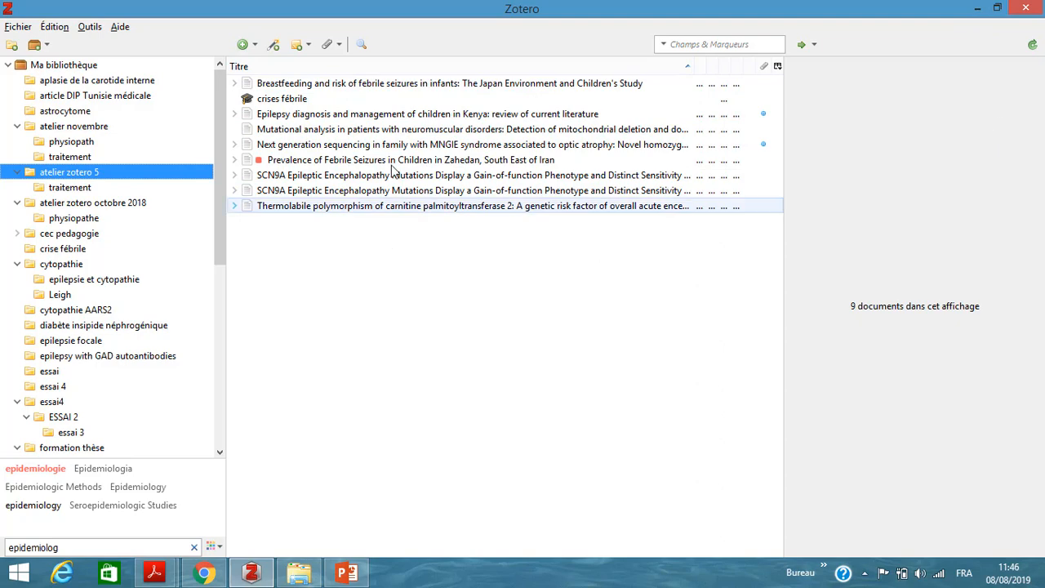
pyautogui.moveTo(219, 244); pyautogui.dragTo(218, 445)
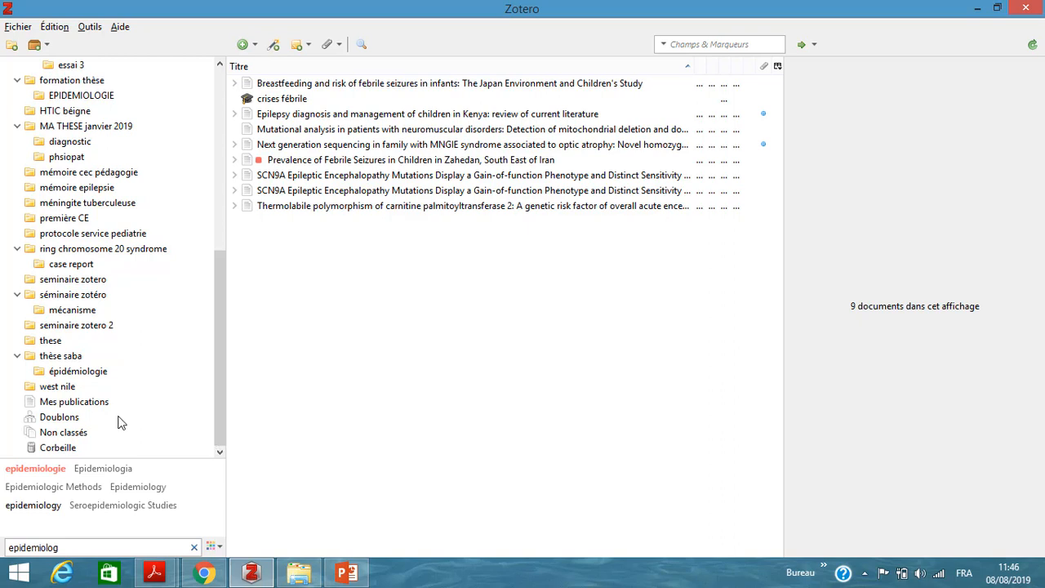
pyautogui.click(58, 418)
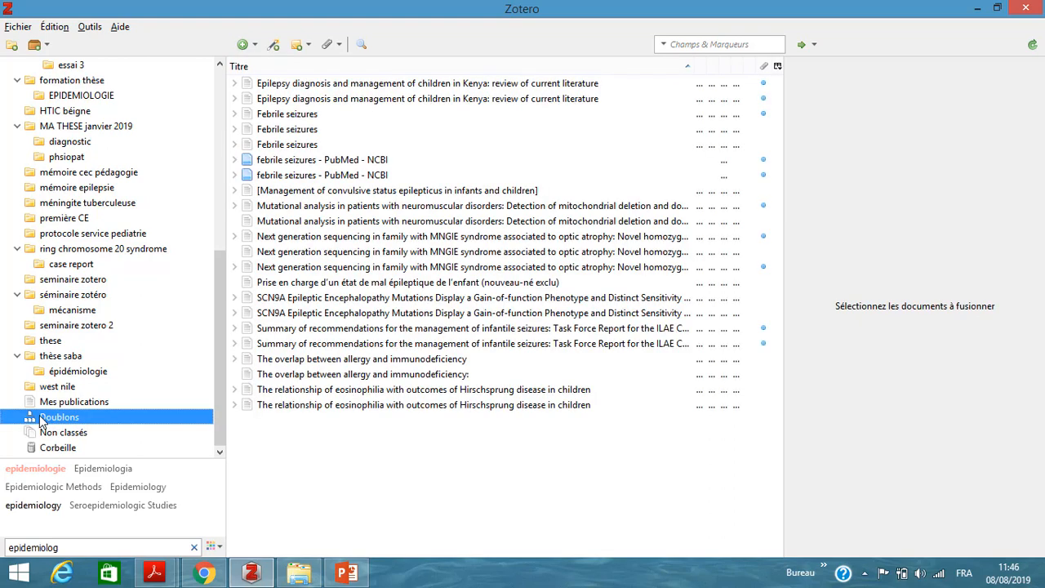
pyautogui.click(482, 85)
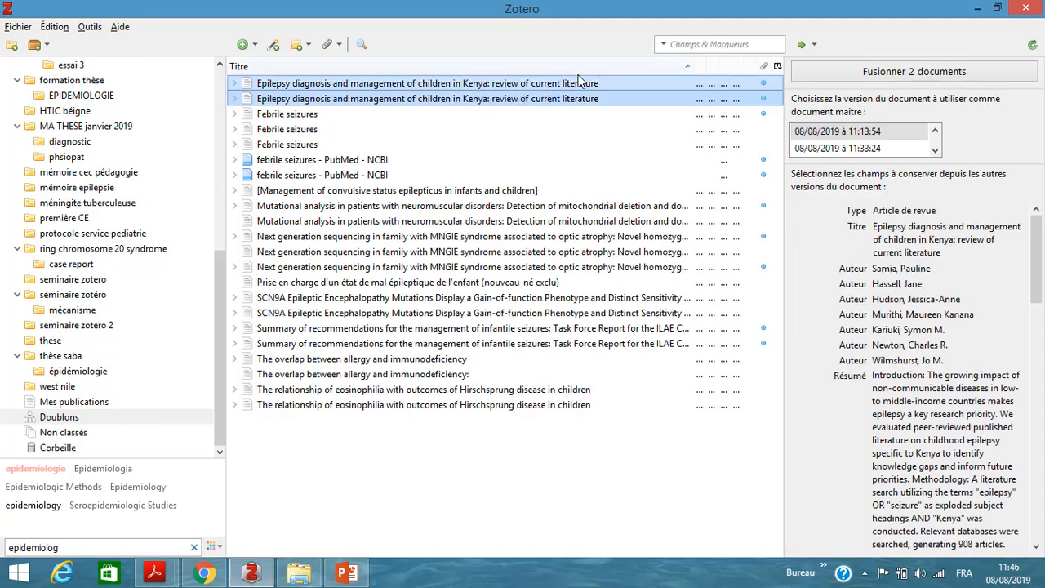
pyautogui.click(933, 72)
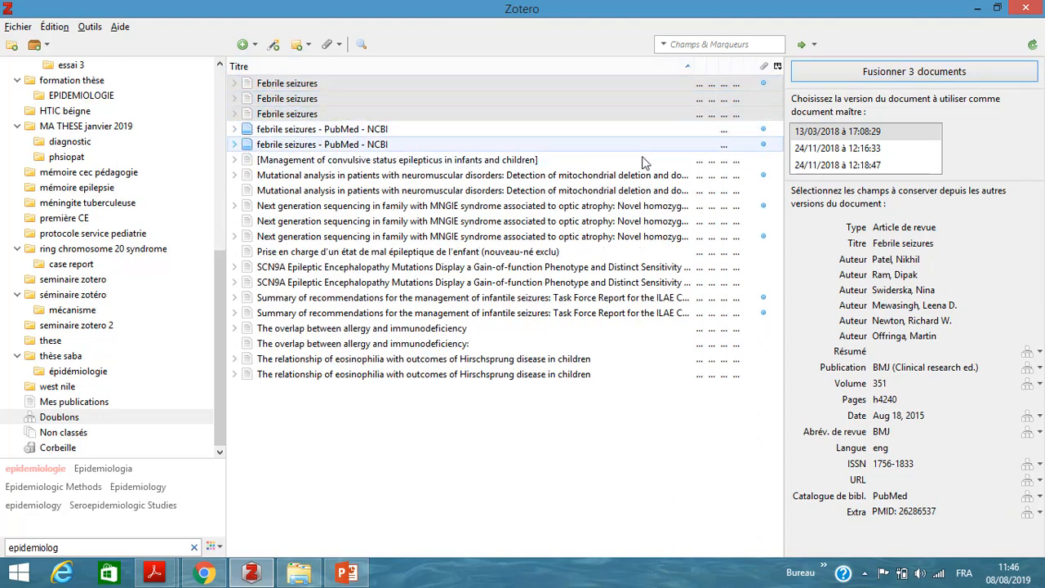
pyautogui.click(913, 73)
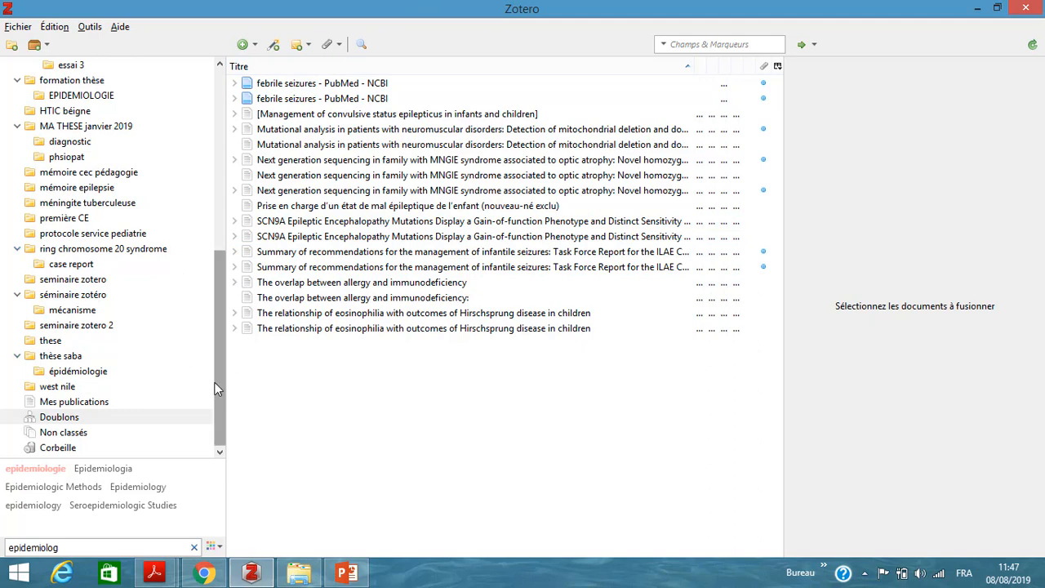
# Step: Merge the two duplicate web pages "febrile seizures - PubMed - NCBI" in Doublons
pyautogui.moveTo(215, 388); pyautogui.dragTo(214, 316)
pyautogui.scroll(-4, 205, 441)
pyautogui.click(196, 417)
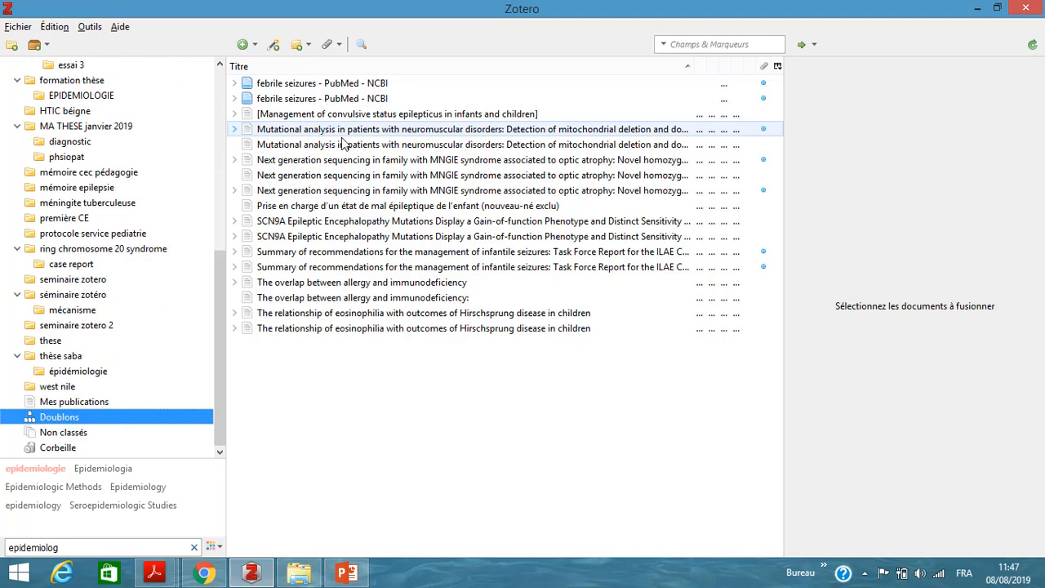
pyautogui.click(295, 147)
pyautogui.click(327, 94)
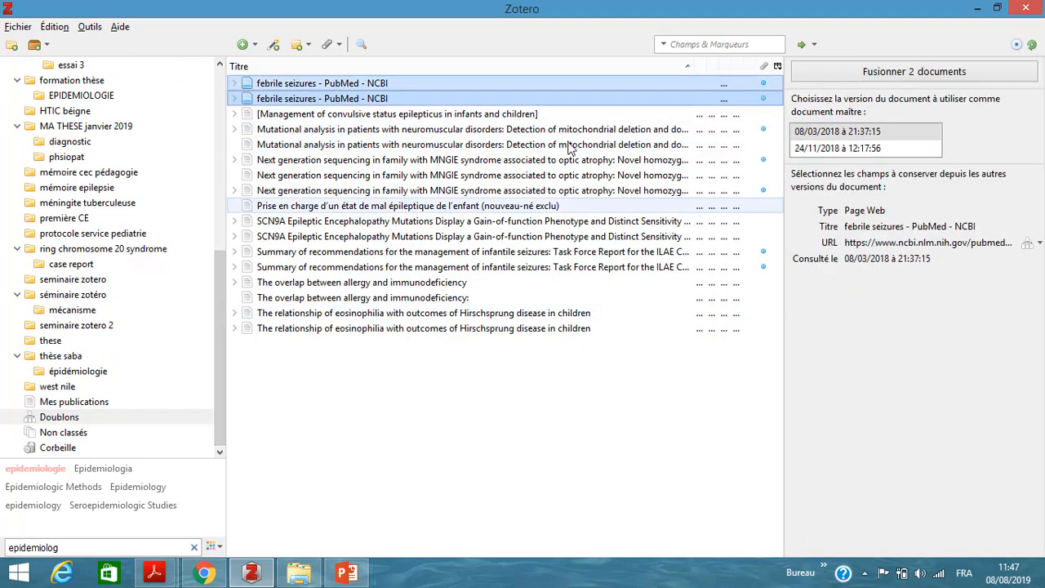
pyautogui.click(911, 71)
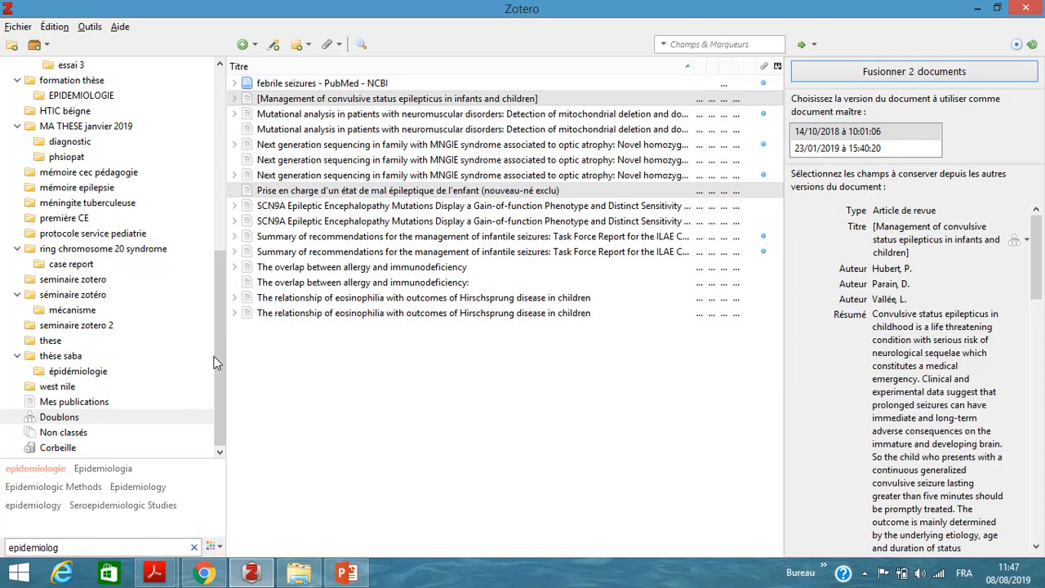
# Step: Try to move the second SCN9A Epileptic Encephalopathy reference in atelier zotero 5 to the trash, and cancel the deletion
pyautogui.moveTo(215, 346); pyautogui.dragTo(149, 184)
pyautogui.click(93, 173)
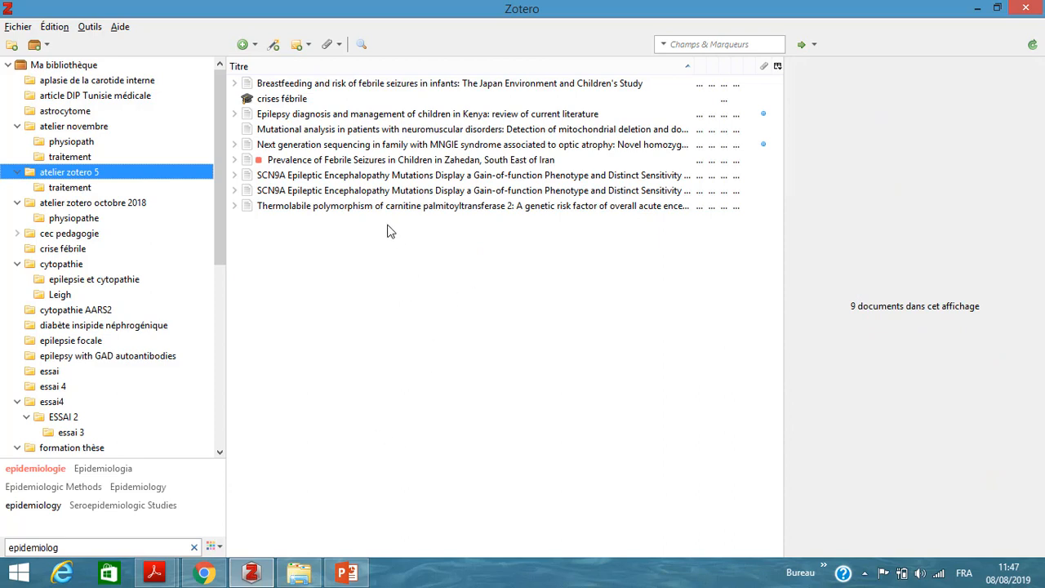
pyautogui.click(398, 192)
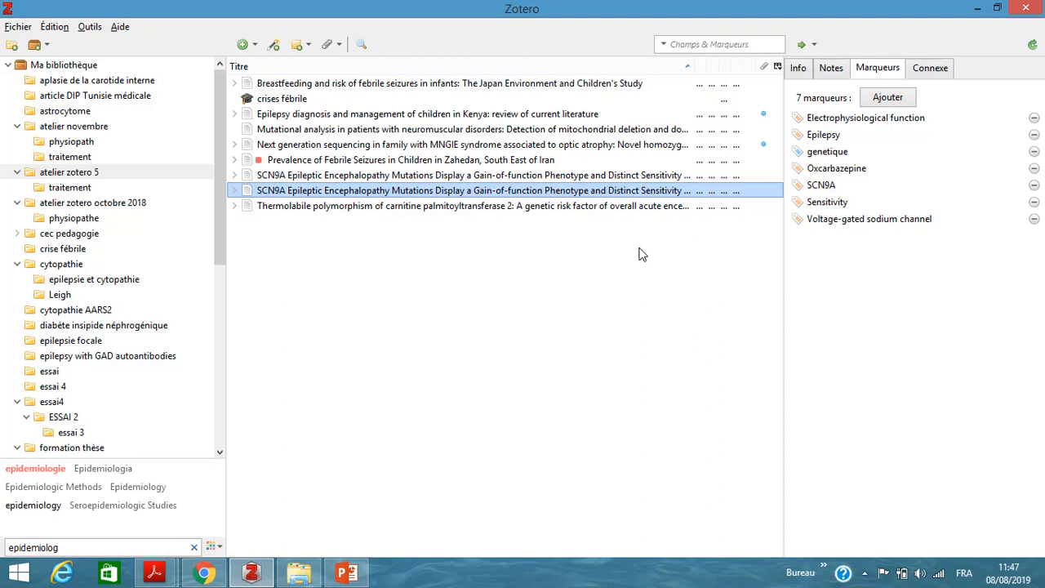
pyautogui.rightClick(459, 196)
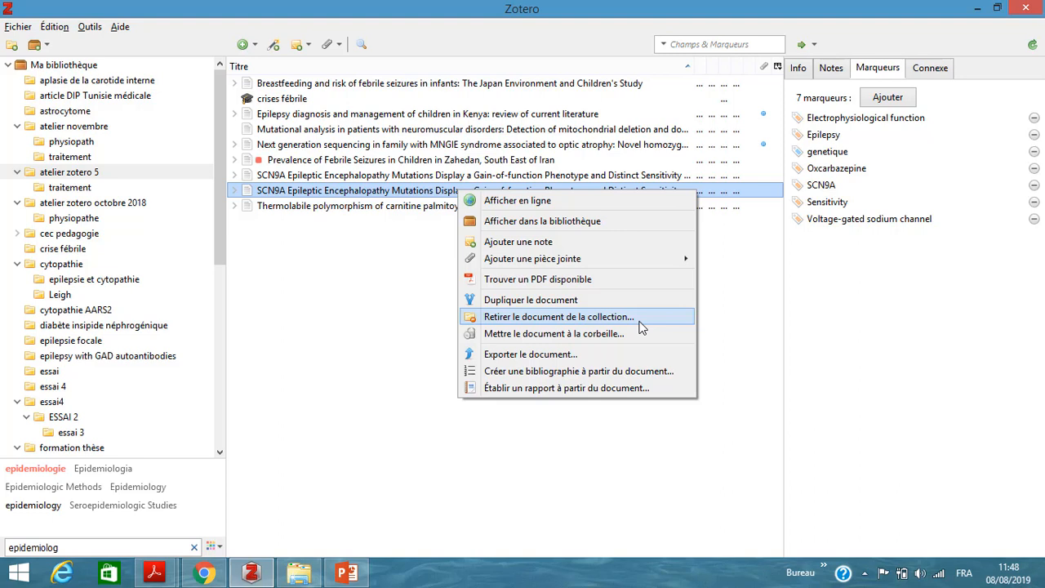
pyautogui.click(610, 337)
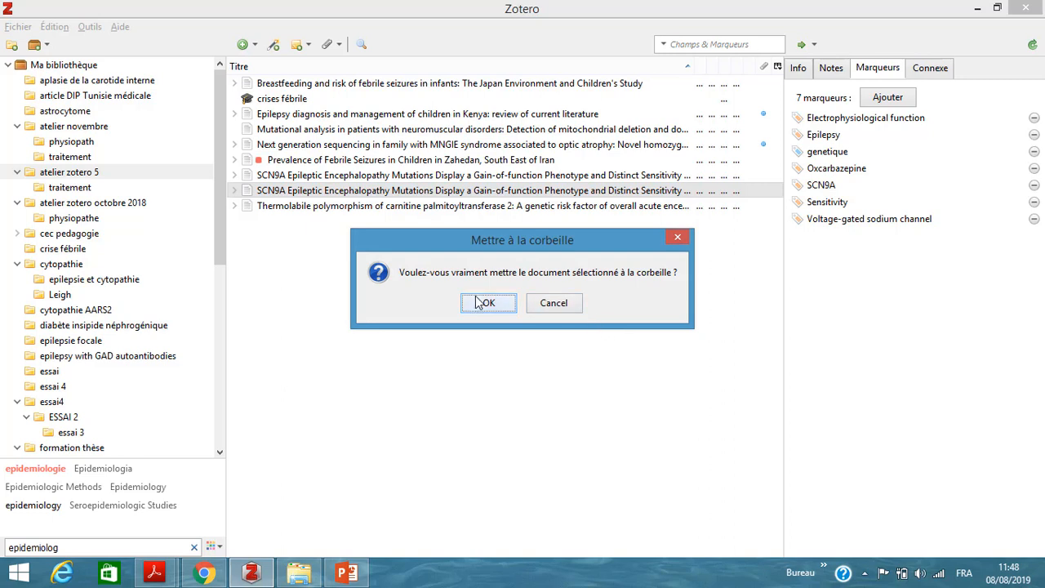
pyautogui.click(544, 302)
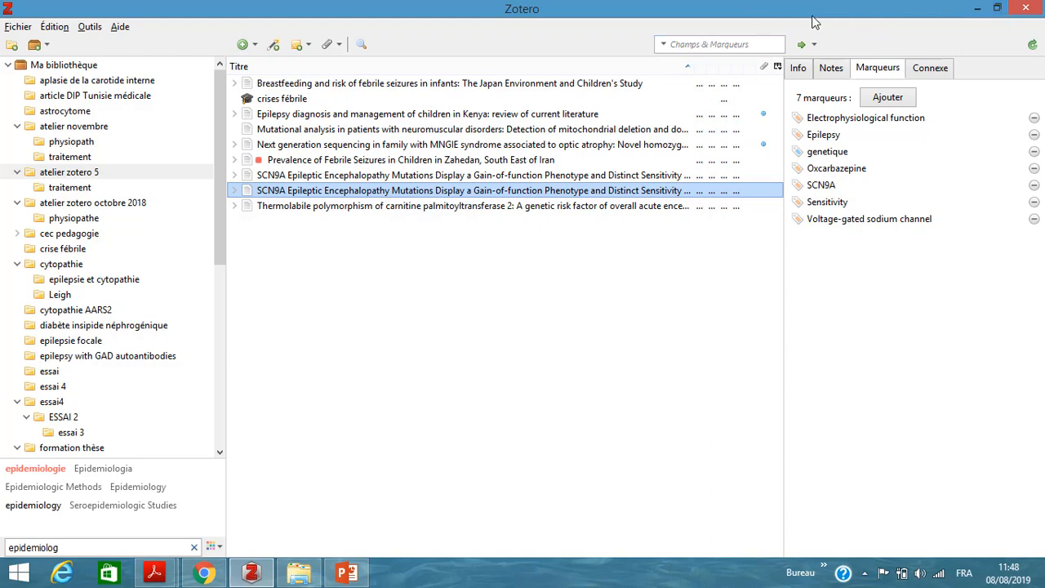
# Step: Switch to the PowerPoint presentation, start the slideshow at slide 36 and advance to the title slide of Etape 3
pyautogui.click(977, 8)
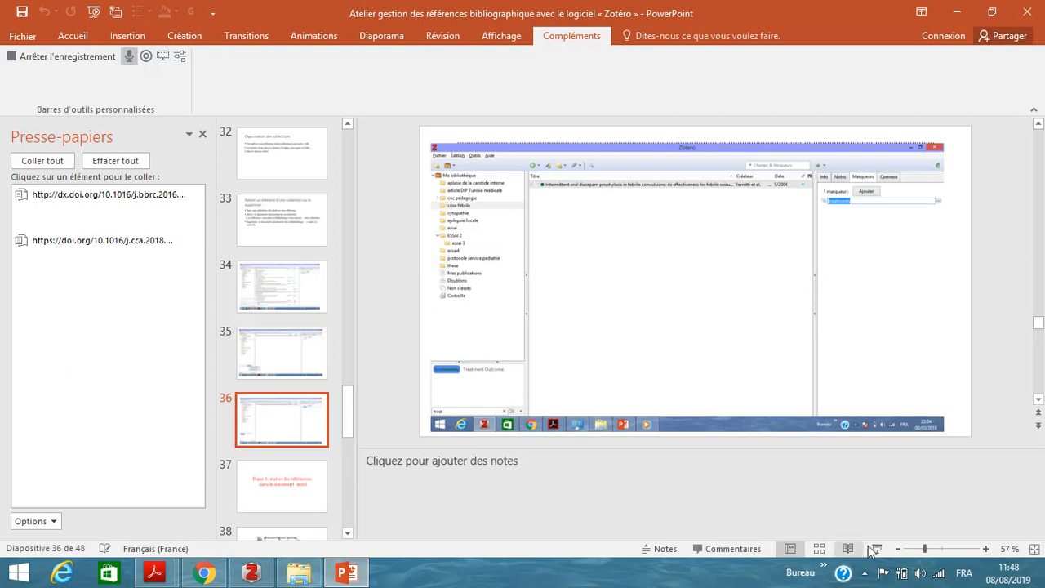
pyautogui.click(877, 548)
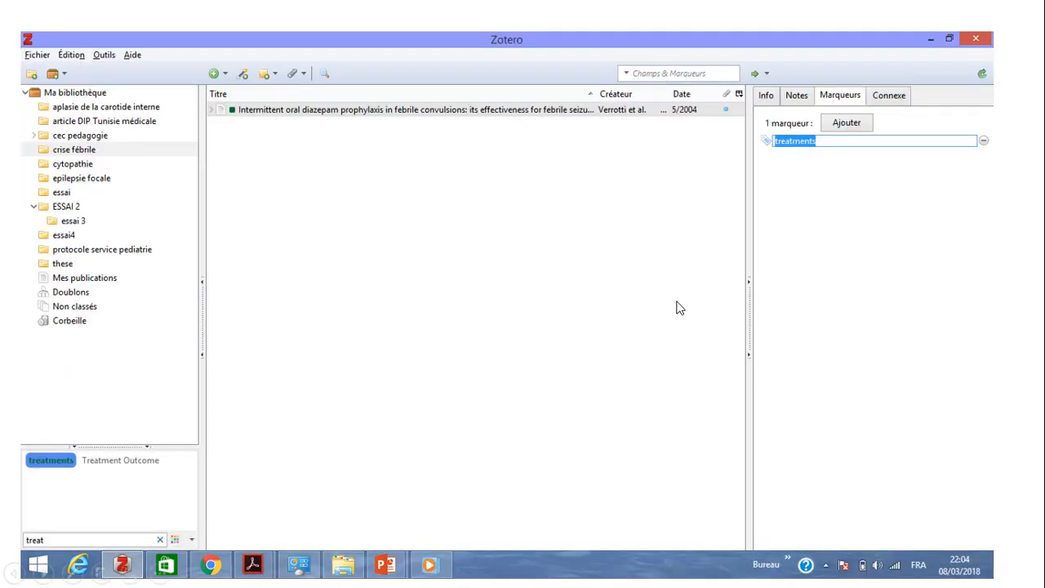
pyautogui.click(679, 308)
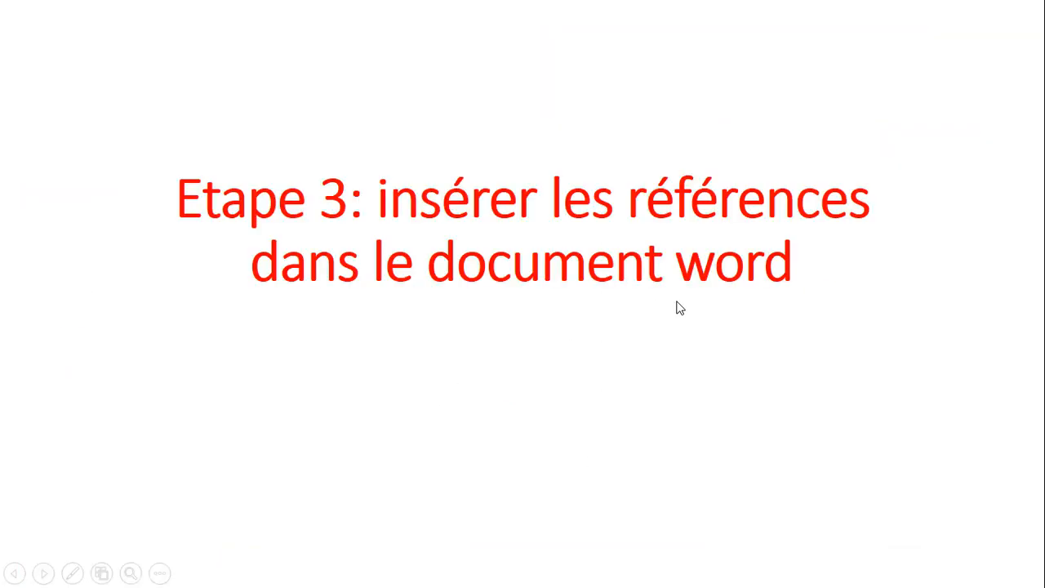
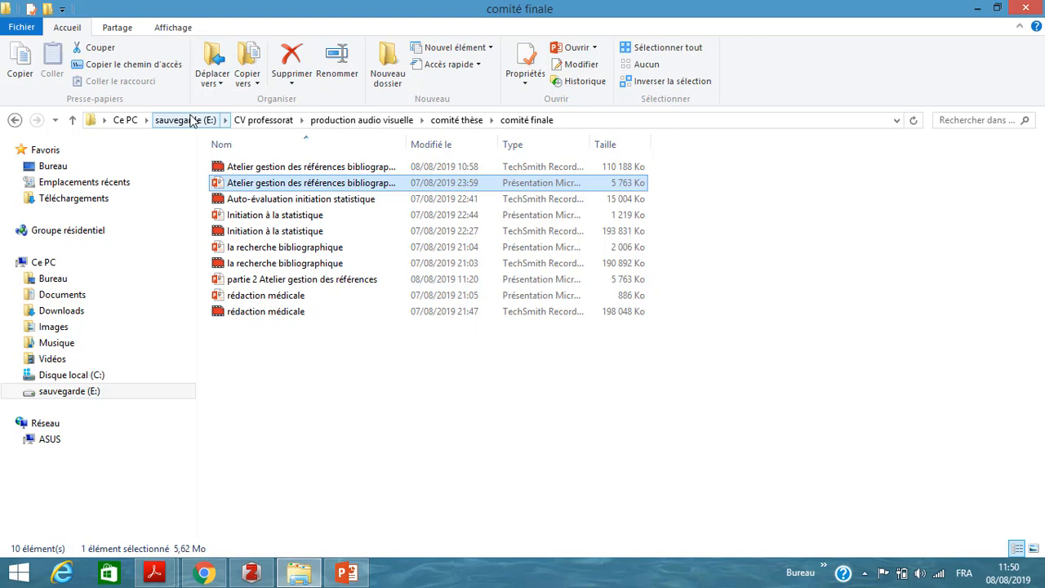
# Step: Open the Word document "Convulsion occasionnelle" from the folder cours 4 année medecine 2016-2017 on sauvegarde (E:)
pyautogui.click(193, 121)
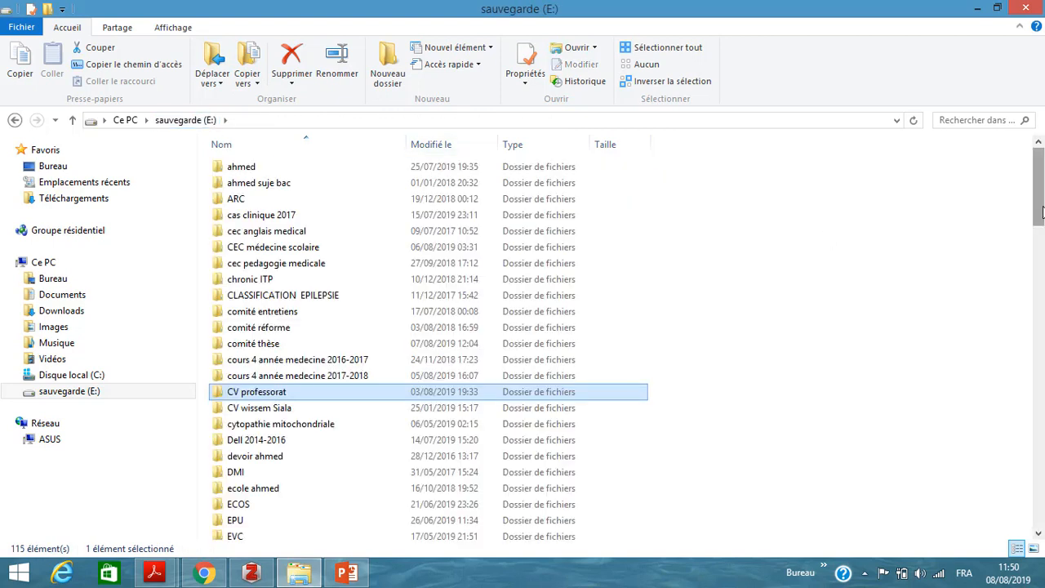
pyautogui.moveTo(1039, 188); pyautogui.dragTo(1042, 212)
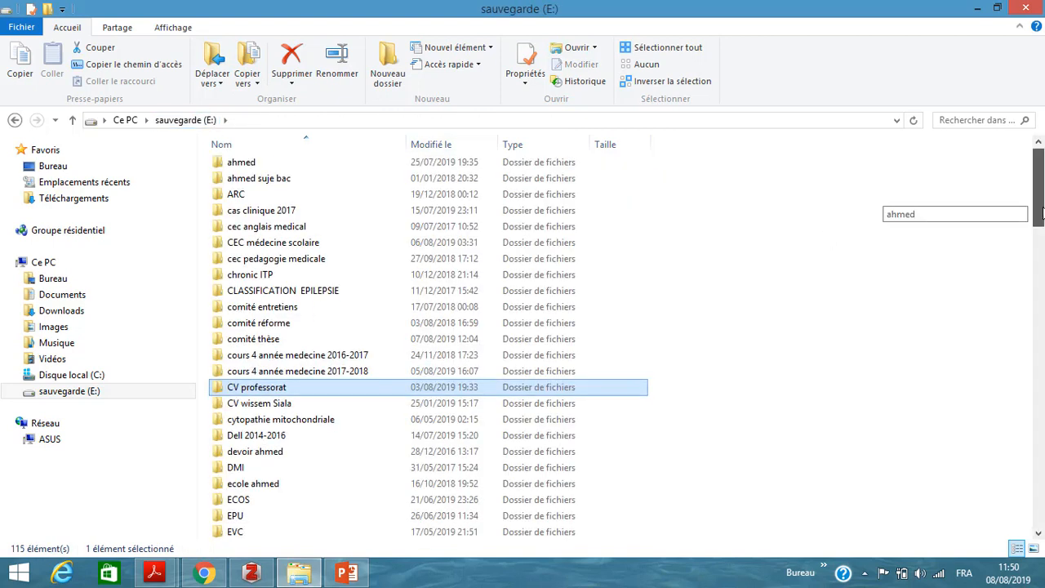
pyautogui.doubleClick(355, 363)
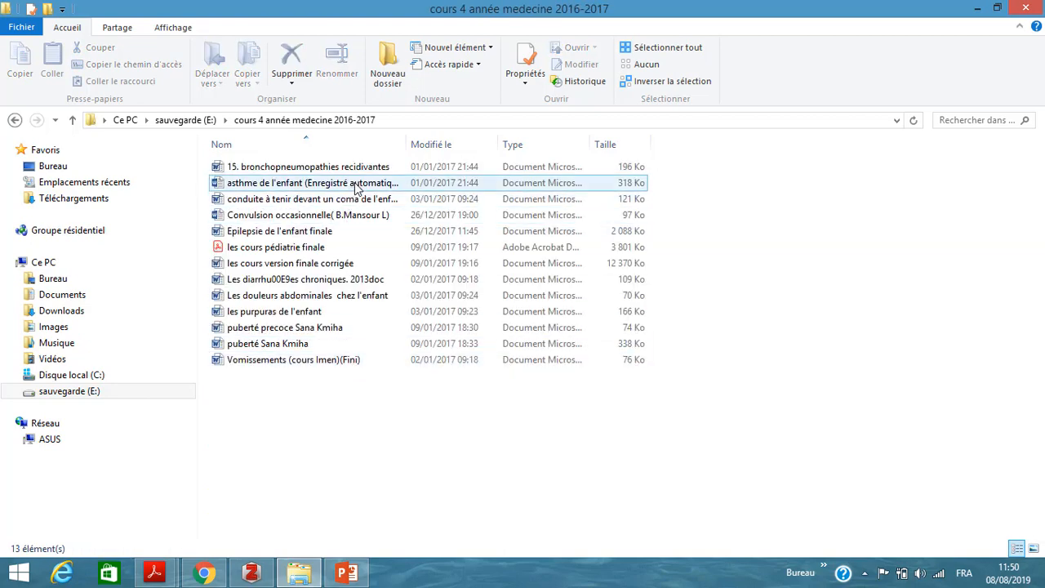
pyautogui.click(339, 216)
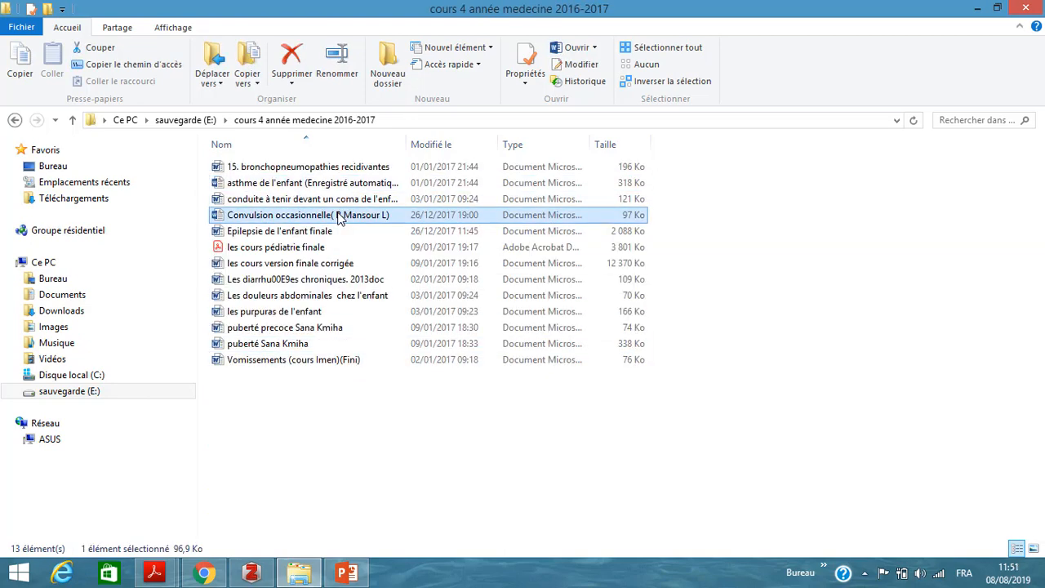
pyautogui.doubleClick(339, 216)
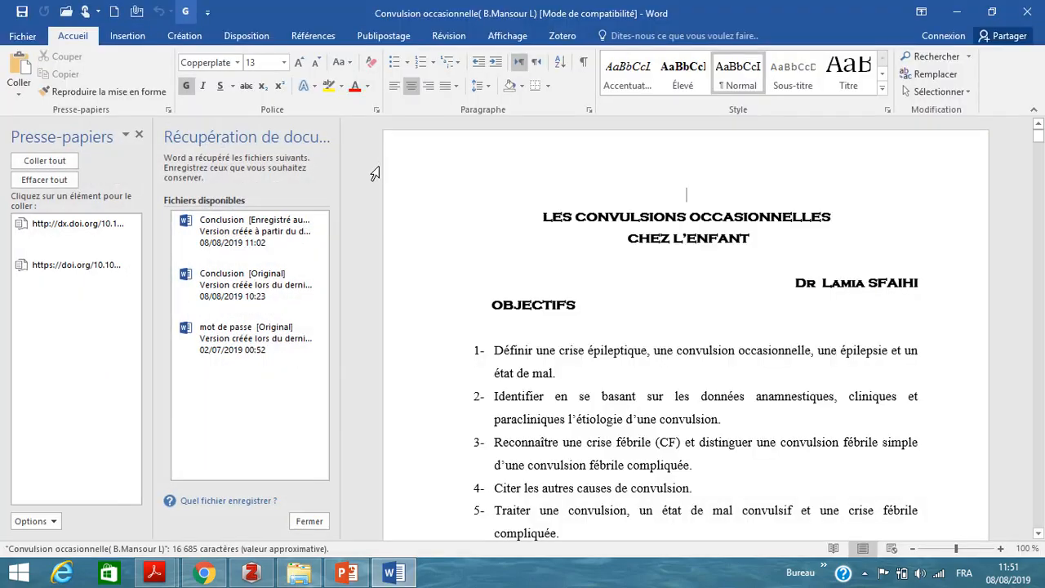
# Step: Close the document recovery list and allow the recovered files to be deleted
pyautogui.moveTo(1038, 137); pyautogui.dragTo(1040, 168)
pyautogui.click(315, 521)
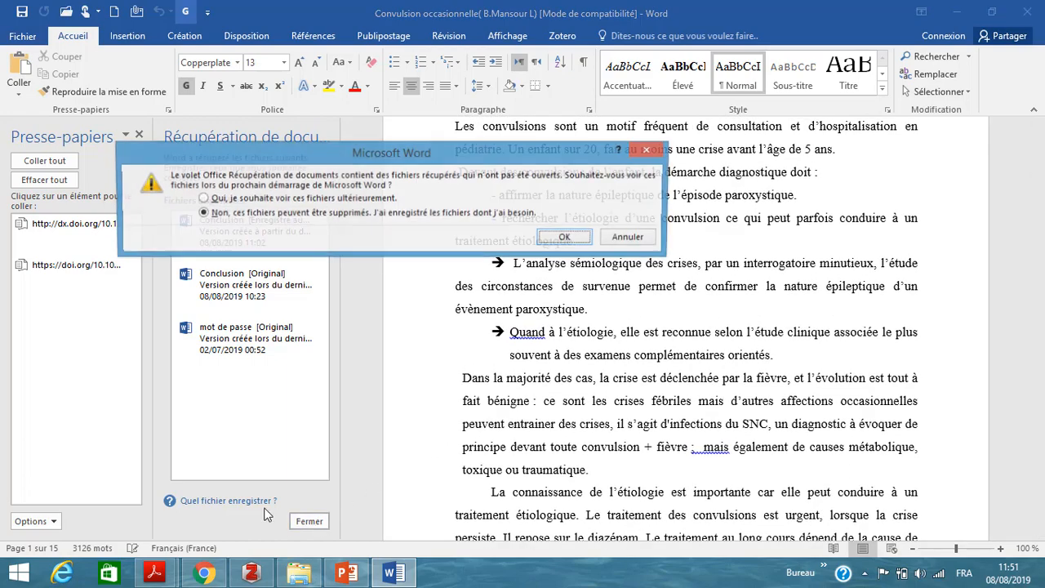
pyautogui.click(566, 237)
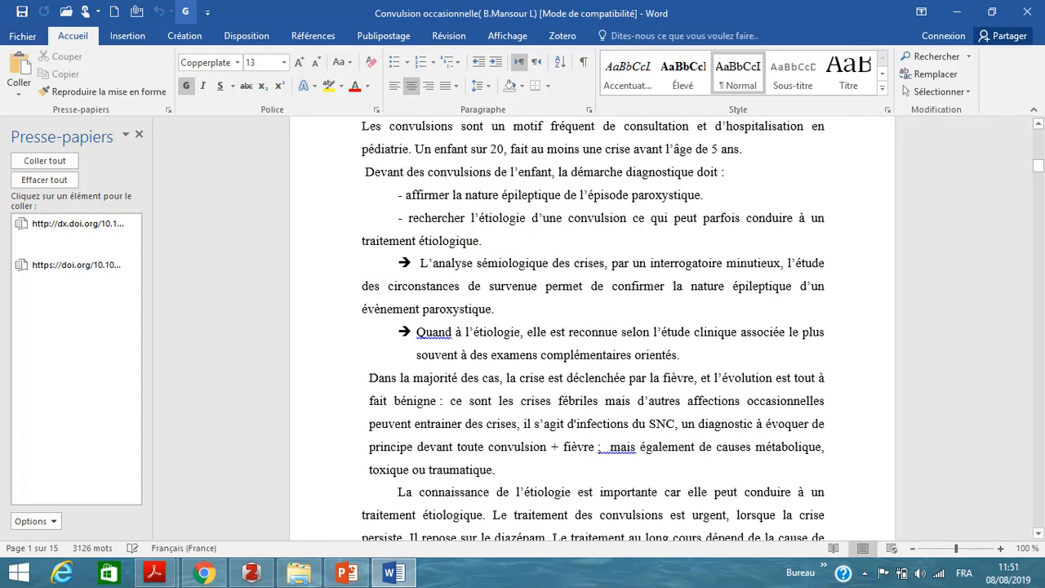
# Step: Insert a space before the full stop after "avant l'âge de 5 ans" in the Introduction, leaving the cursor there
pyautogui.moveTo(1040, 169); pyautogui.dragTo(1040, 170)
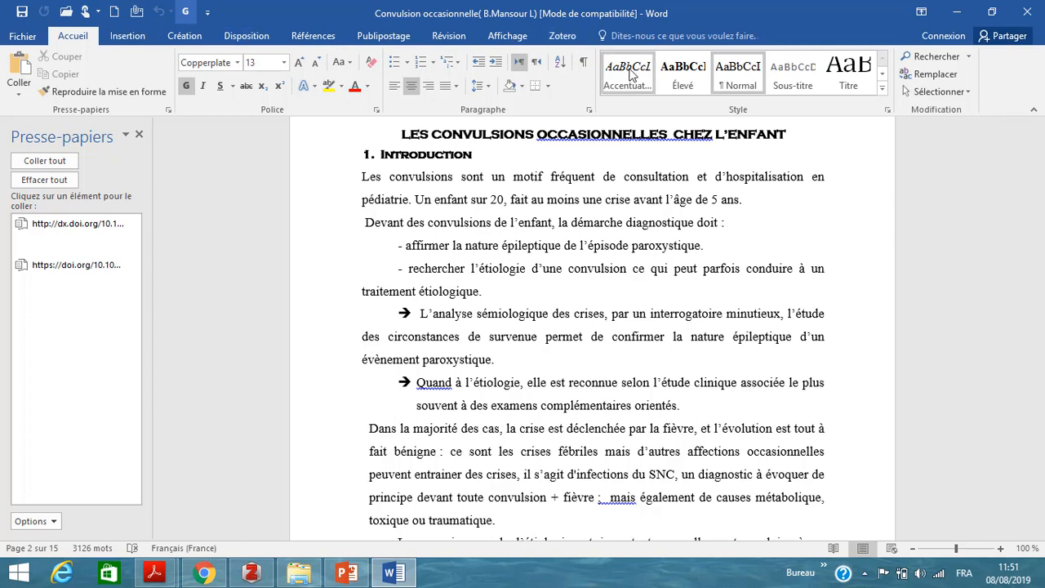
pyautogui.click(559, 36)
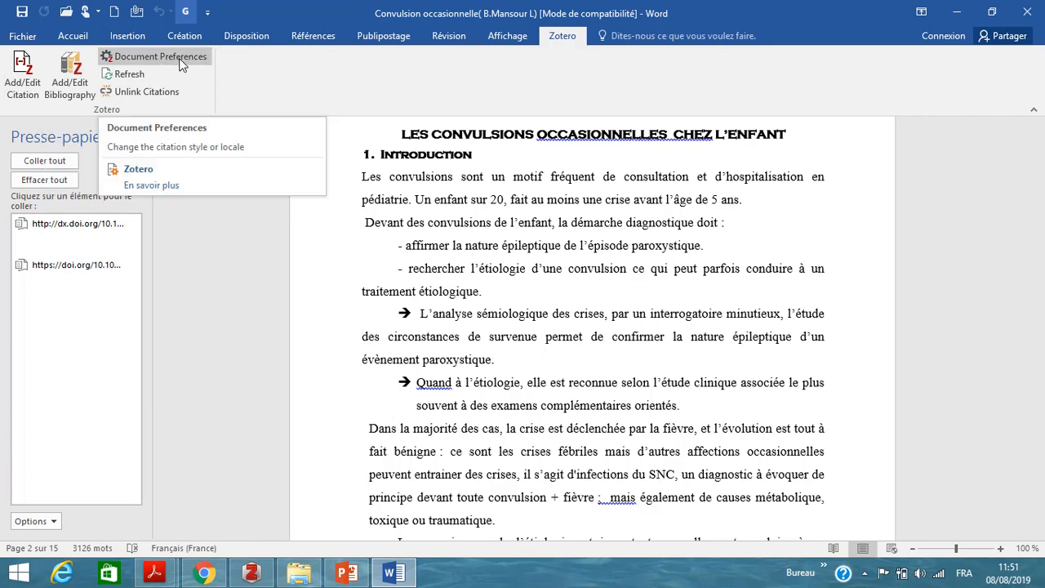
pyautogui.moveTo(366, 181); pyautogui.dragTo(722, 227)
pyautogui.click(722, 227)
pyautogui.write('.')
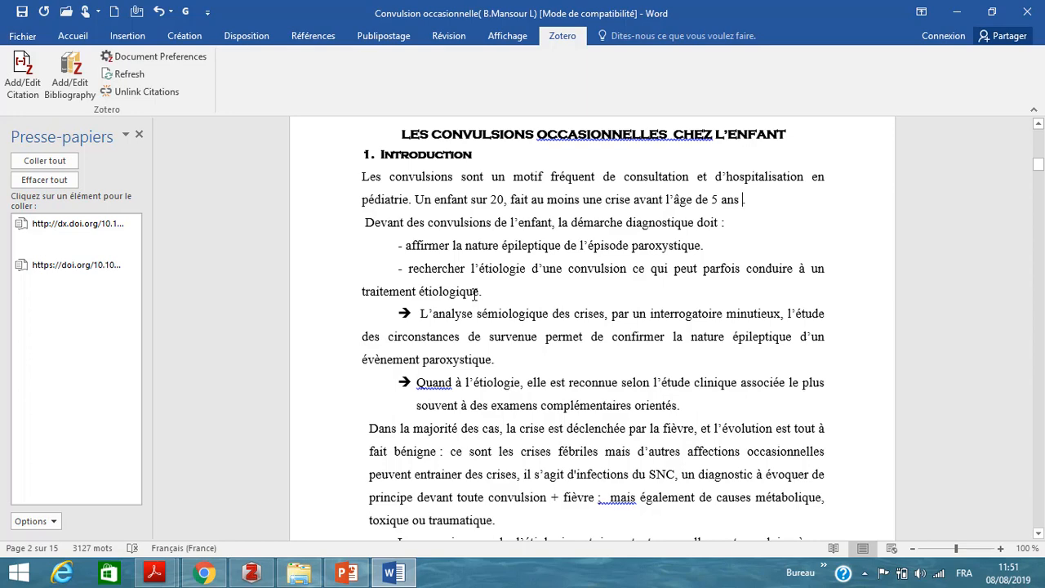
# Step: Switch to Zotero and view the references in the collection crise fébrile
pyautogui.click(250, 575)
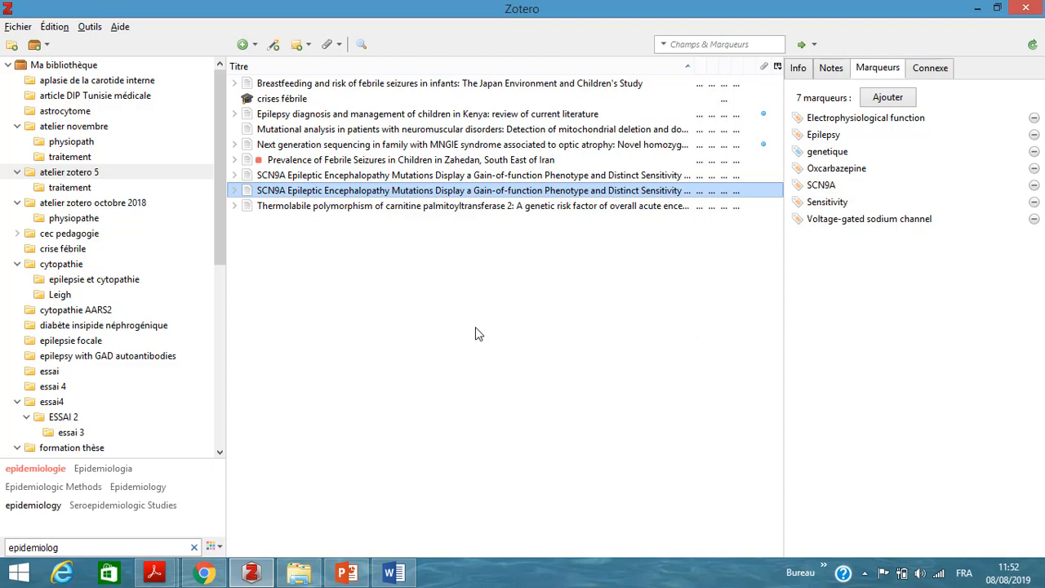
pyautogui.click(219, 245)
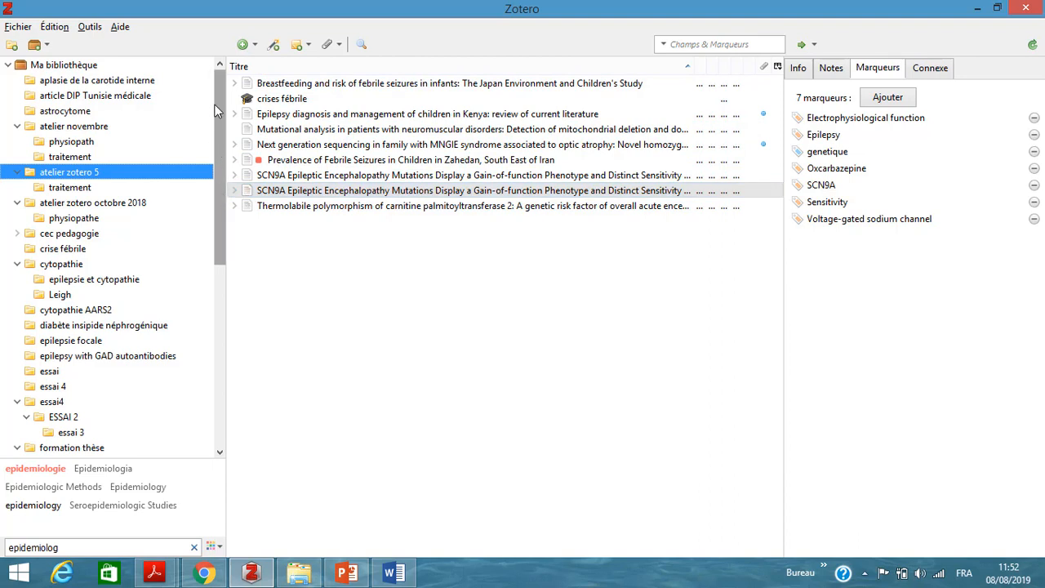
pyautogui.moveTo(212, 170); pyautogui.dragTo(216, 203)
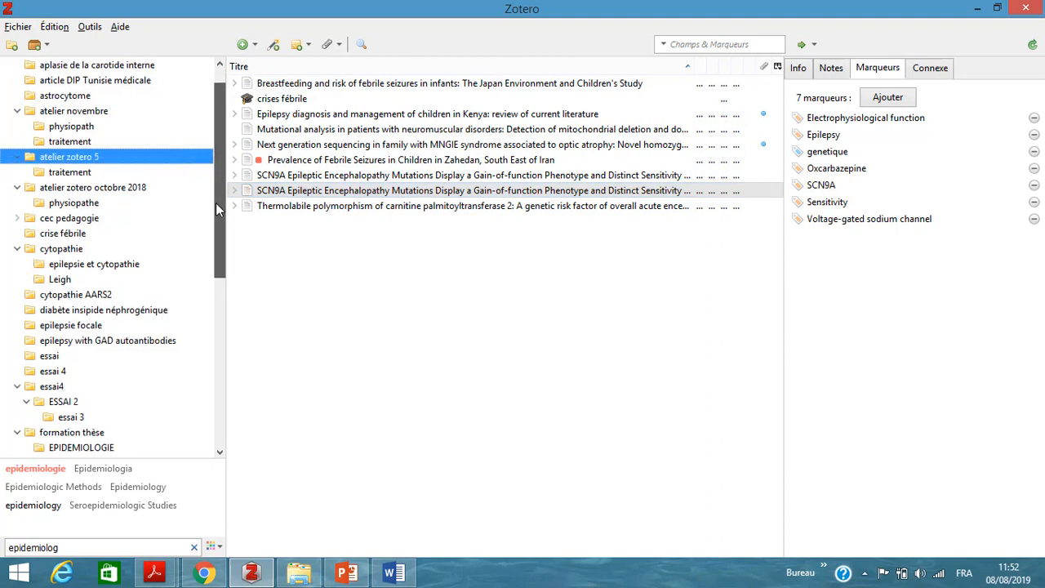
pyautogui.click(79, 235)
pyautogui.click(78, 235)
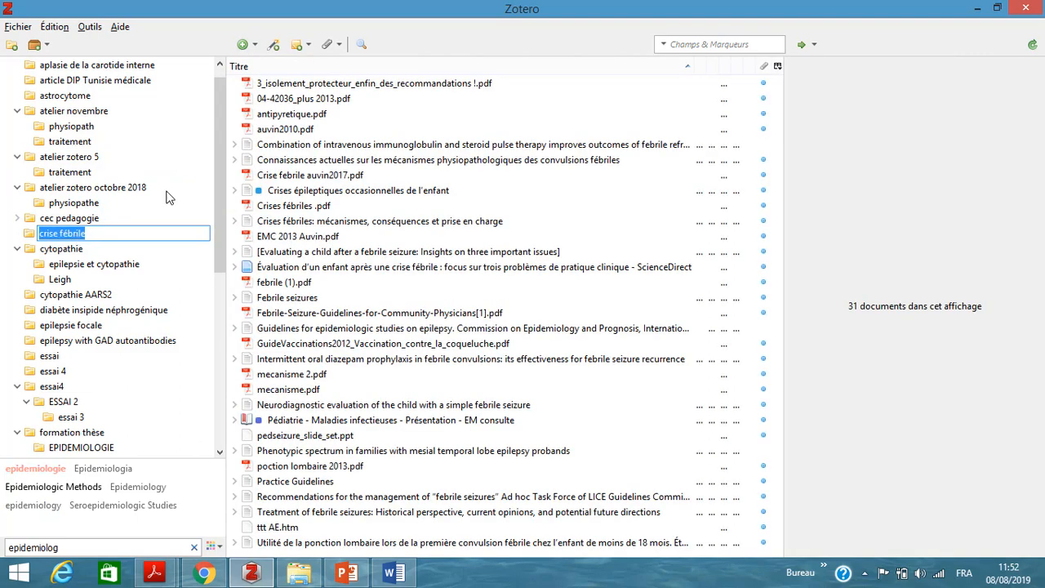
pyautogui.click(31, 236)
pyautogui.click(31, 236)
pyautogui.click(31, 236)
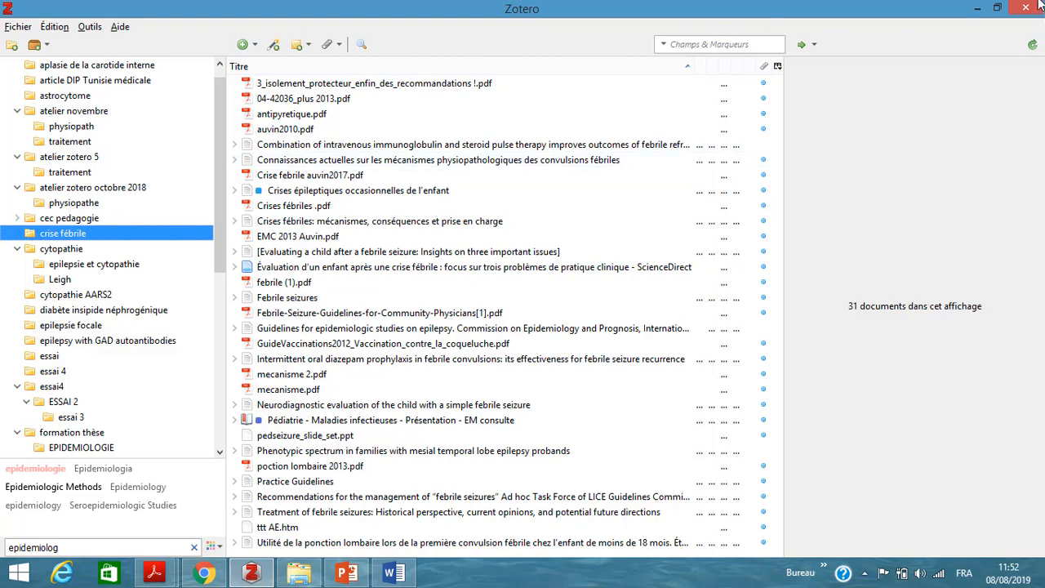
# Step: Switch to Word and start a citation after "5 ans", setting the document's citation style to Vancouver (brackets)
pyautogui.click(977, 8)
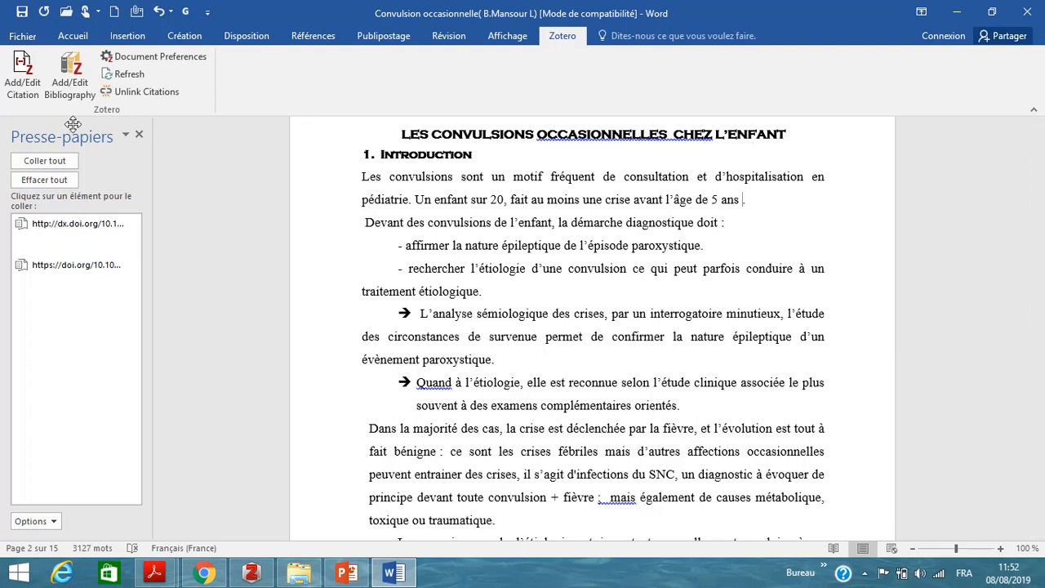
pyautogui.click(20, 72)
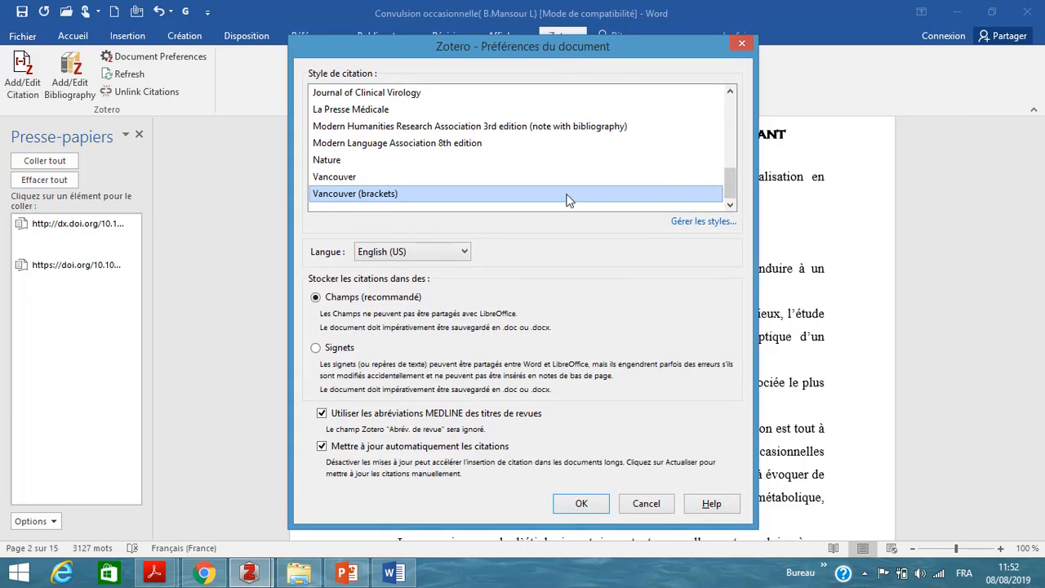
pyautogui.click(369, 177)
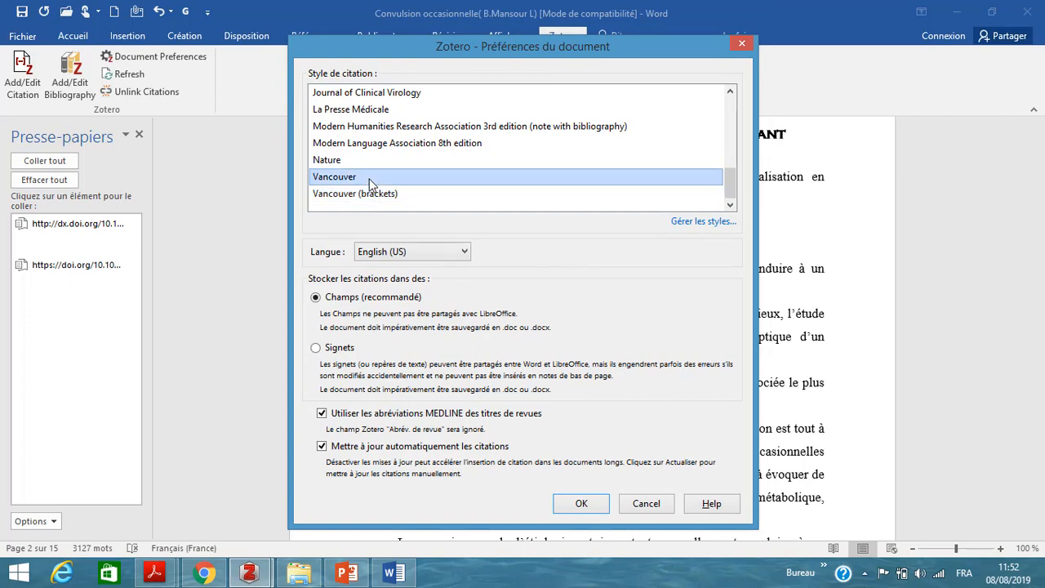
pyautogui.click(375, 196)
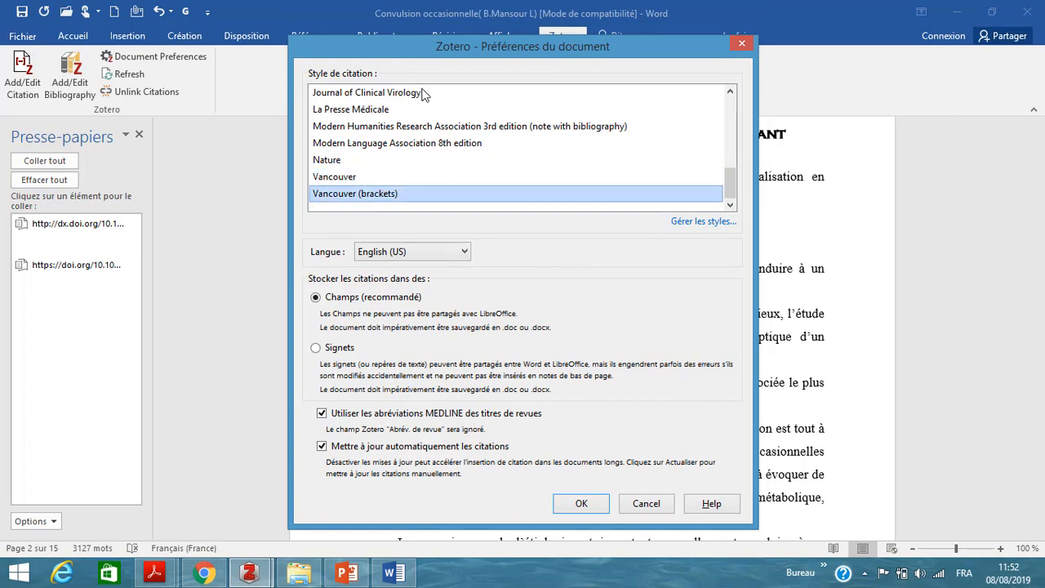
pyautogui.moveTo(731, 188)
pyautogui.mouseDown()
pyautogui.moveTo(728, 100)
pyautogui.moveTo(726, 172)
pyautogui.mouseUp()
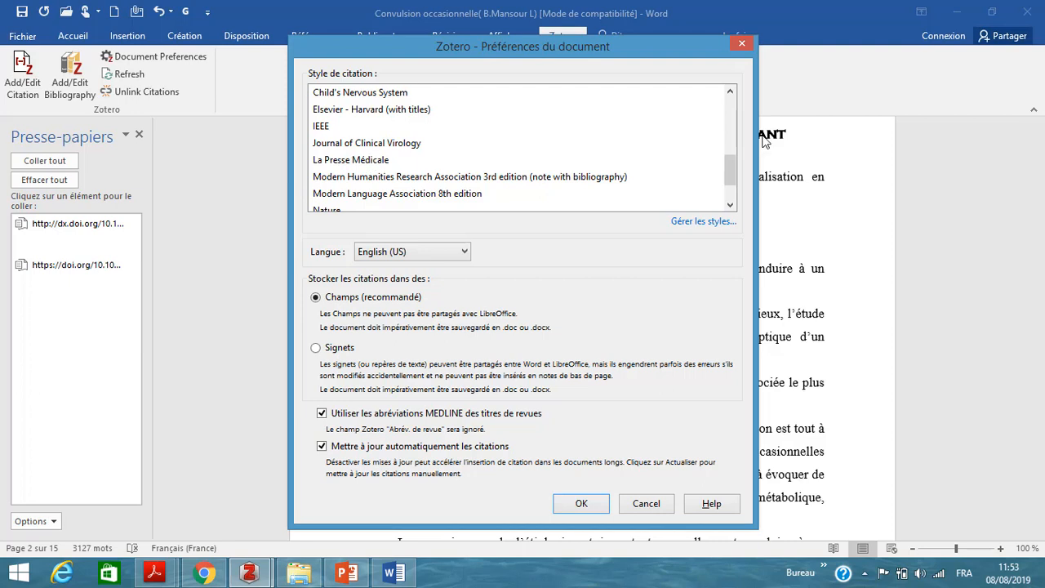
pyautogui.moveTo(726, 163); pyautogui.dragTo(735, 193)
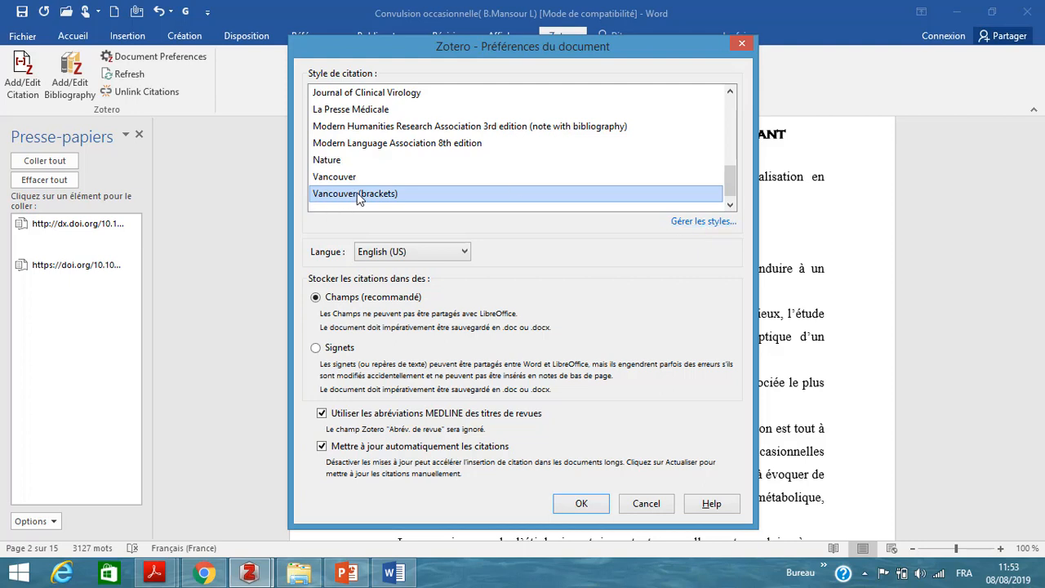
pyautogui.click(581, 506)
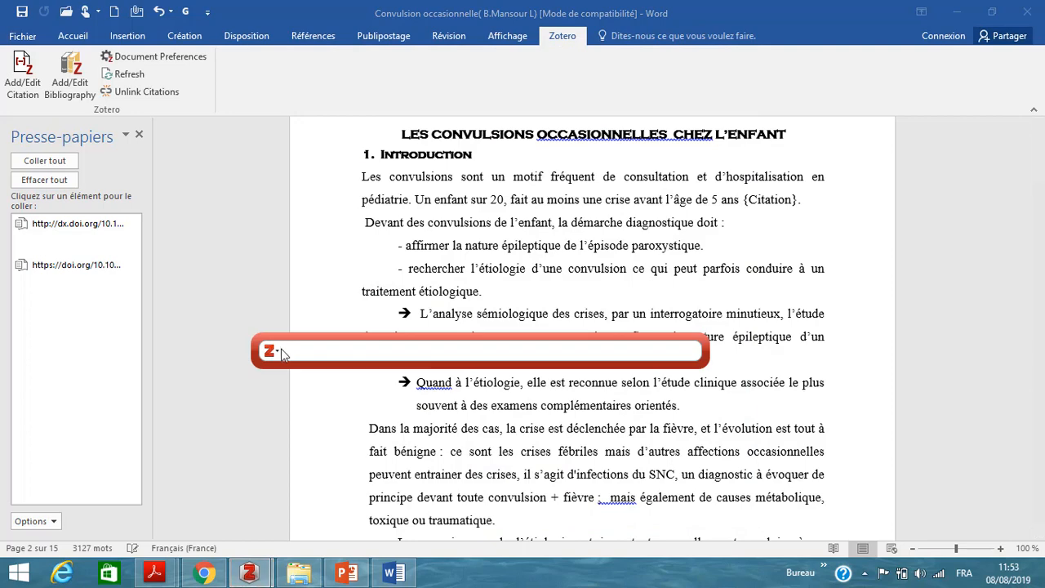
# Step: Using the classic citation view, search for epidemio and cite "[Evaluating a child after a febrile seizure: Insights on three important issues]" after "5 ans"
pyautogui.click(272, 352)
pyautogui.click(278, 387)
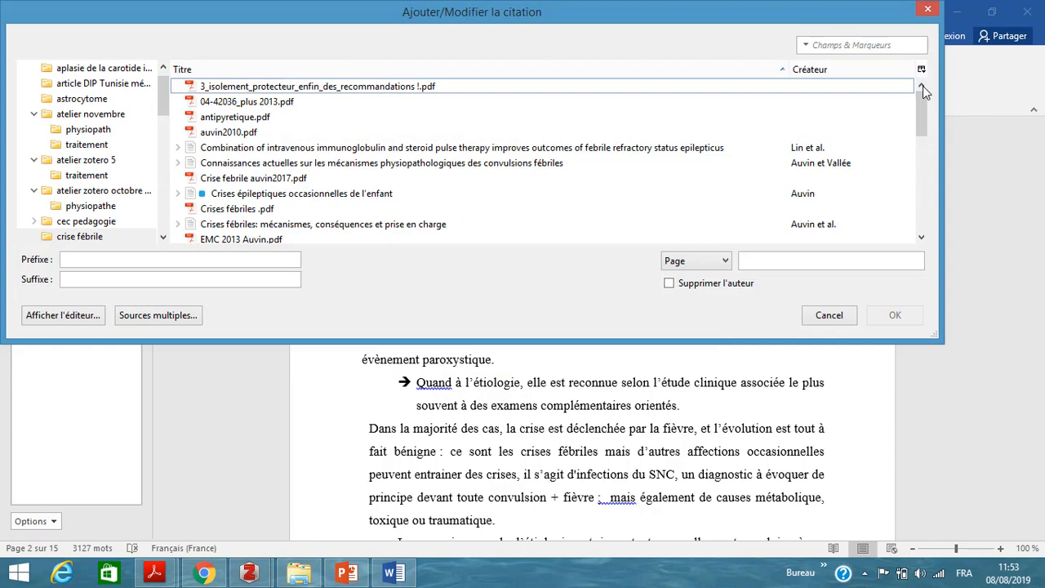
pyautogui.moveTo(921, 126)
pyautogui.mouseDown()
pyautogui.moveTo(917, 184)
pyautogui.moveTo(920, 106)
pyautogui.mouseUp()
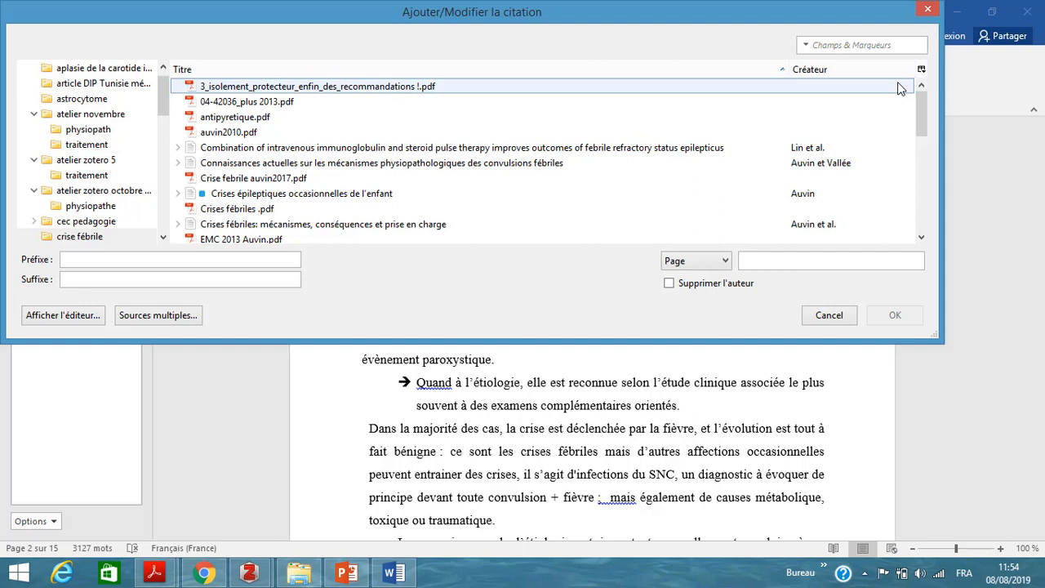
pyautogui.click(849, 45)
pyautogui.write('auvin')
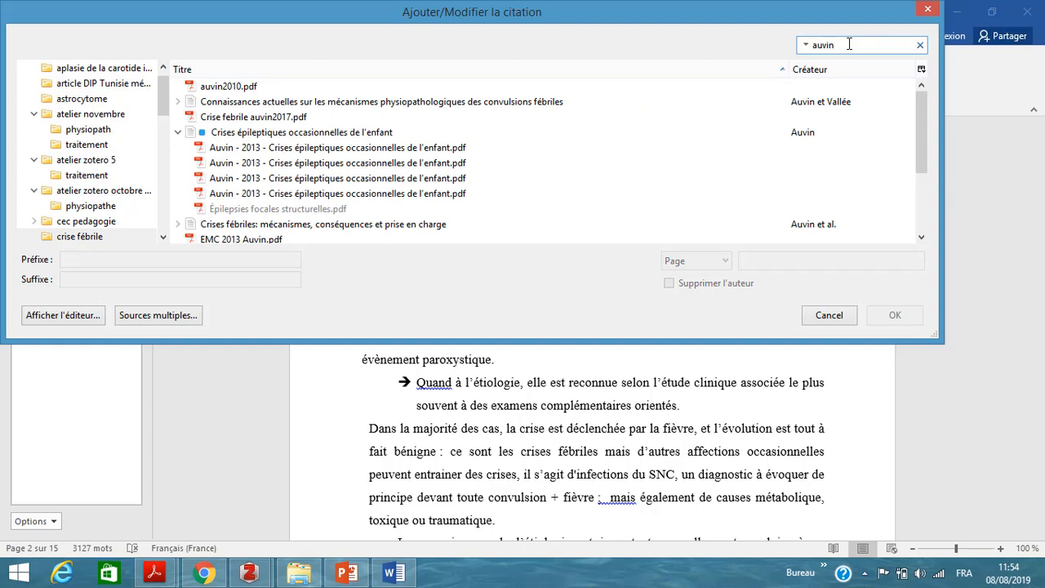
pyautogui.moveTo(922, 133); pyautogui.dragTo(806, 49)
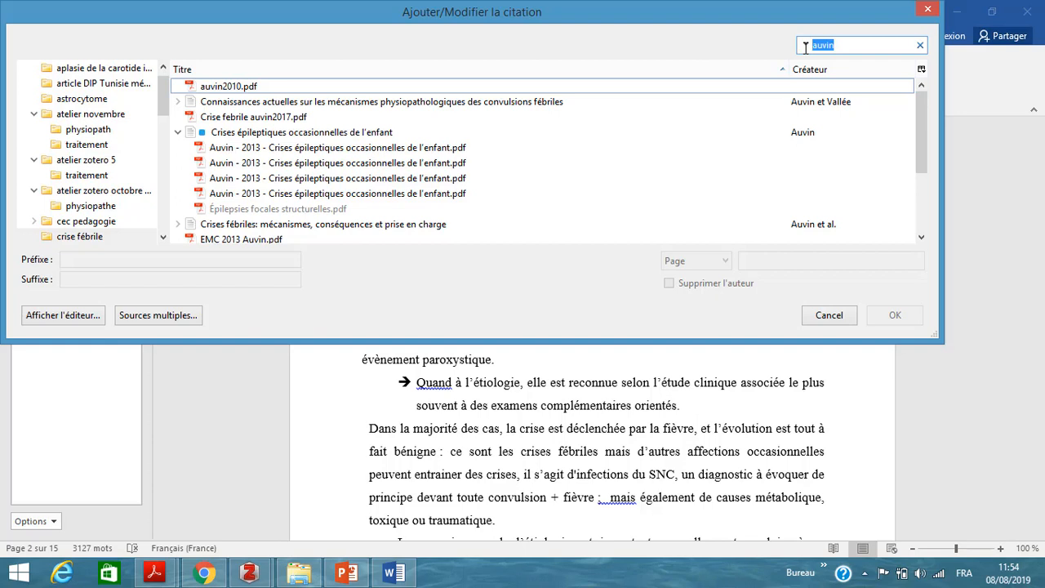
pyautogui.write('epidemio')
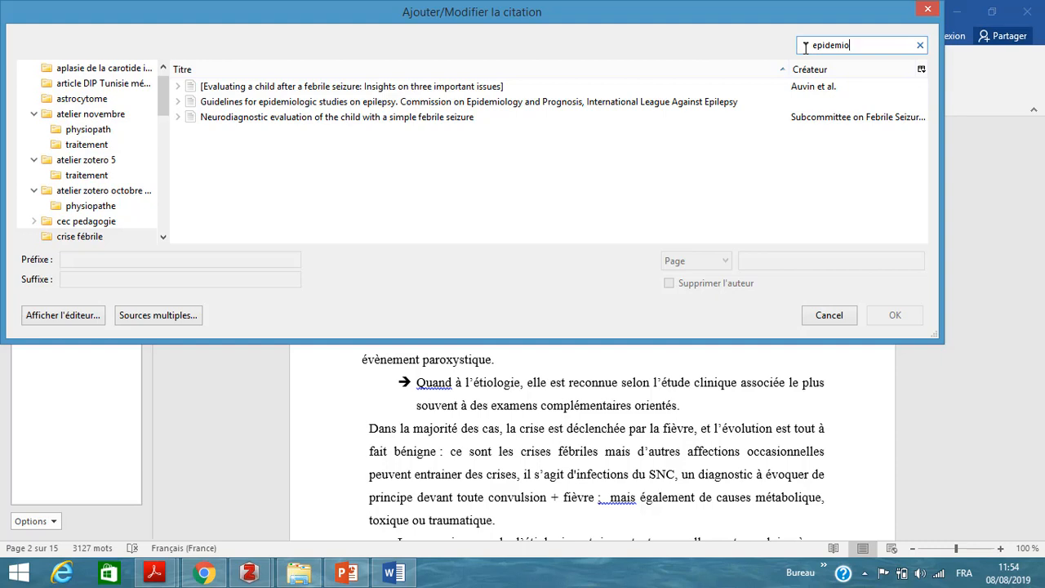
pyautogui.click(316, 90)
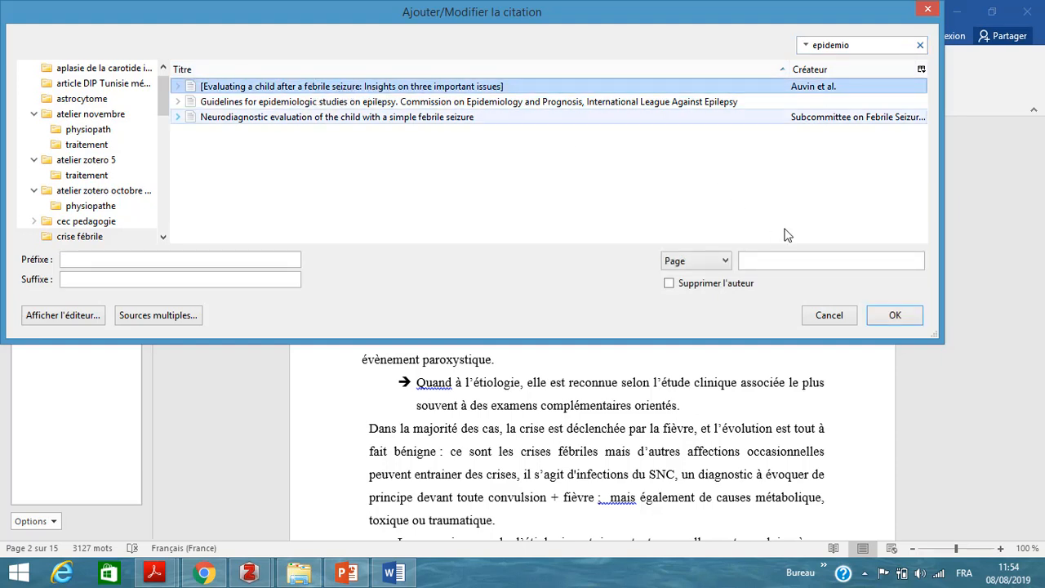
pyautogui.click(882, 315)
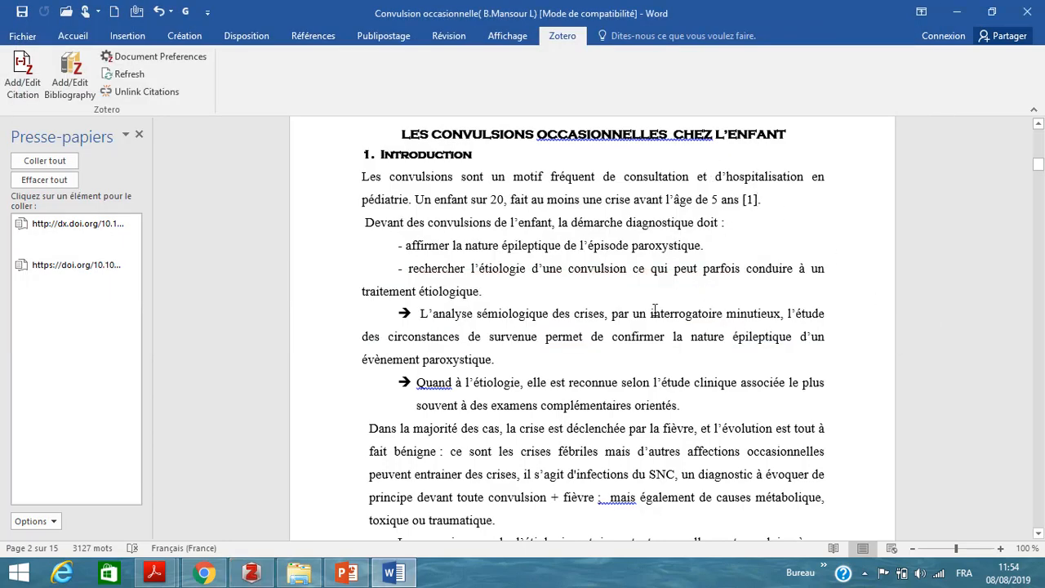
# Step: Start a multiple-source citation after "traitement étiologique" in classic view, with "Crises épileptiques occasionnelles de l'enfant" as its first source
pyautogui.click(481, 294)
pyautogui.click(19, 82)
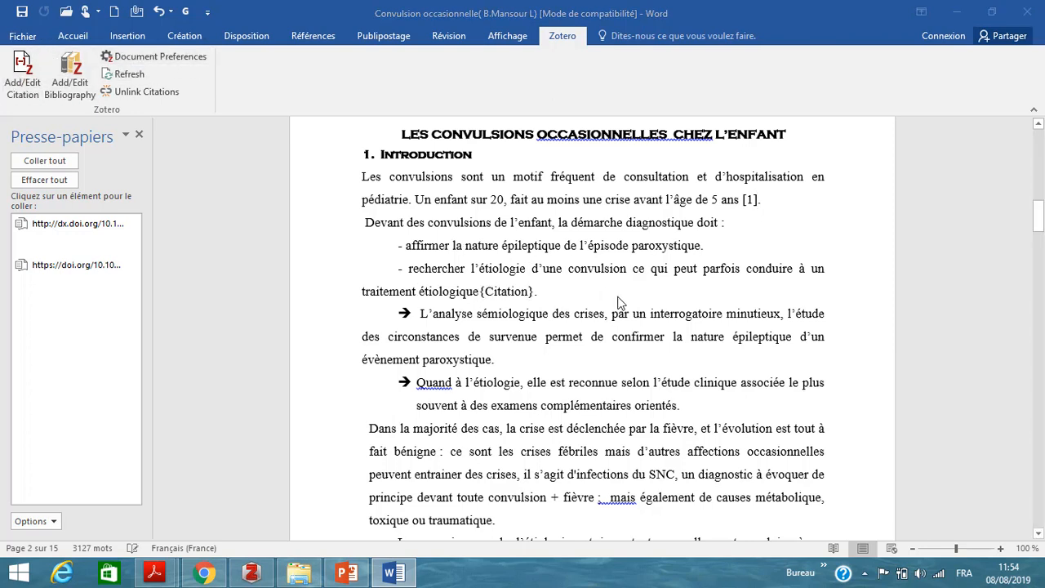
pyautogui.click(269, 350)
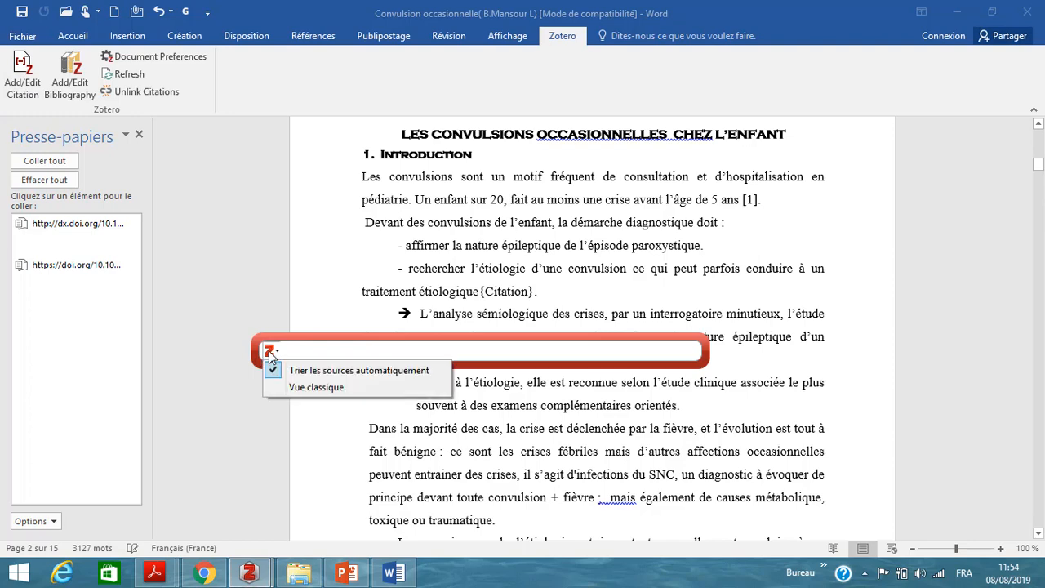
pyautogui.click(282, 391)
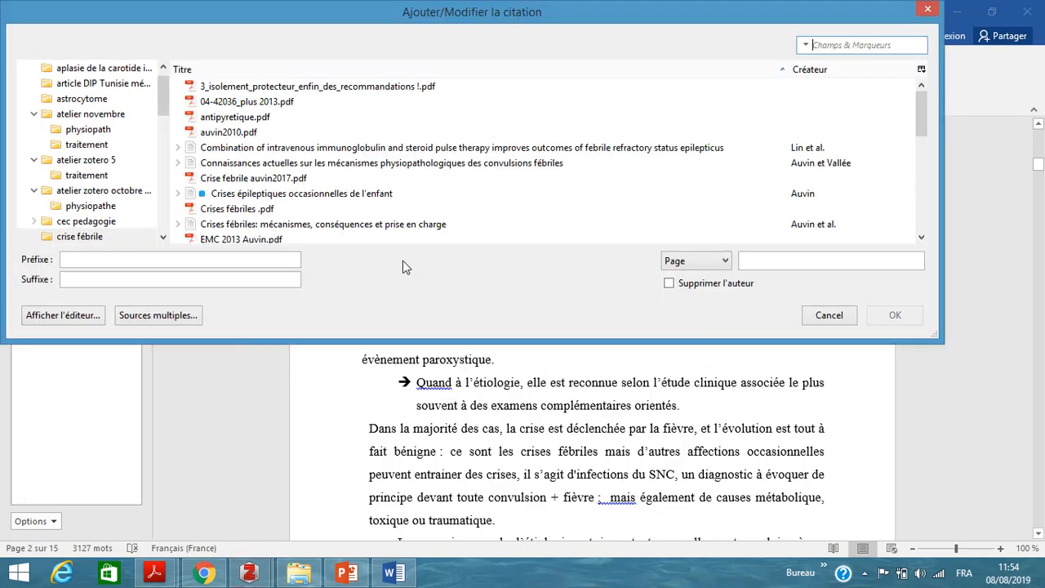
pyautogui.click(337, 198)
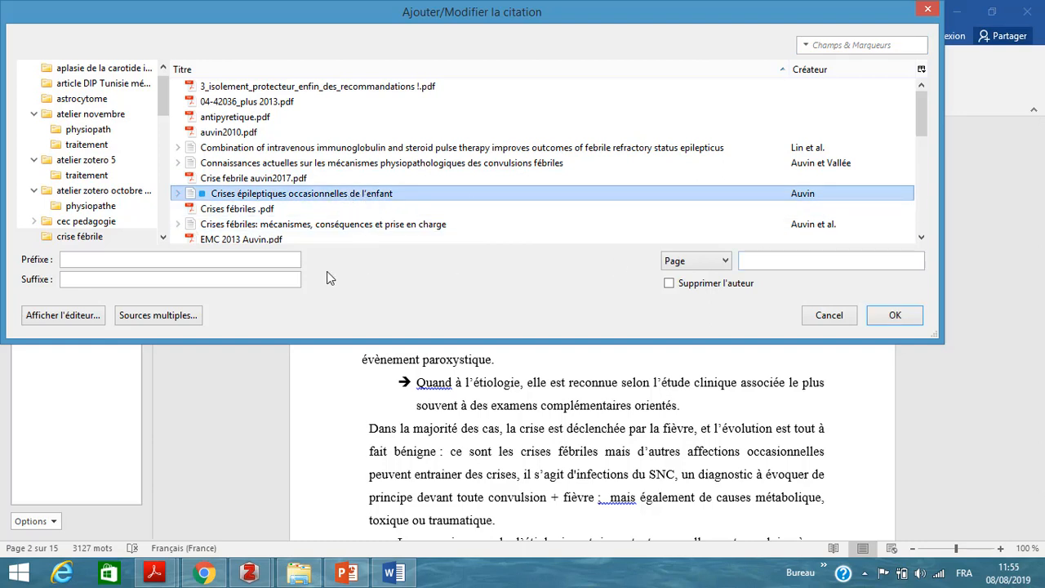
pyautogui.click(165, 319)
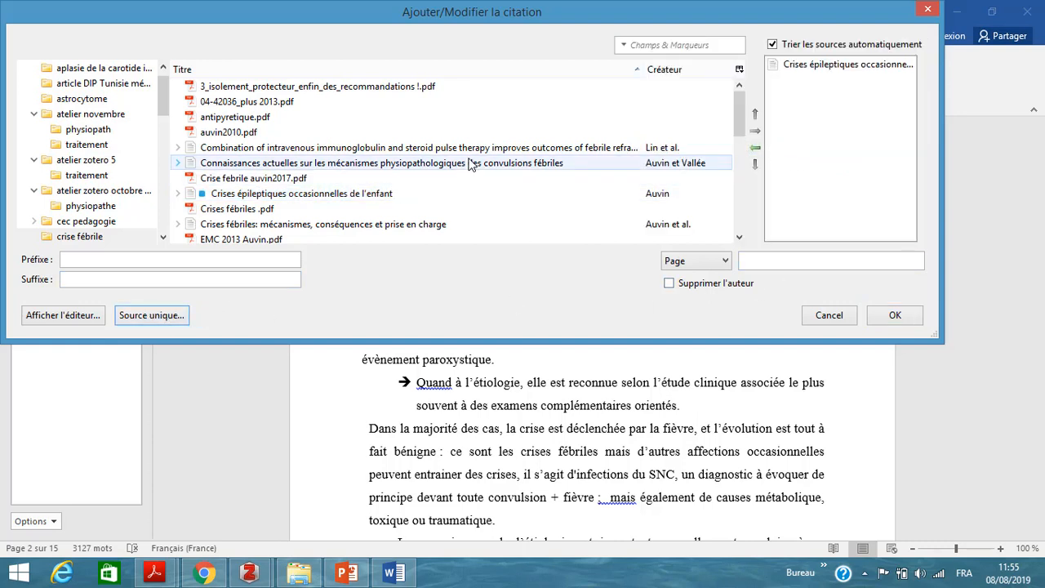
# Step: Add "Combination of intravenous immunoglobulin and steroid pulse therapy" and "Crises fébriles: mécanismes, conséquences et prise en charge" to the citation's sources
pyautogui.click(571, 148)
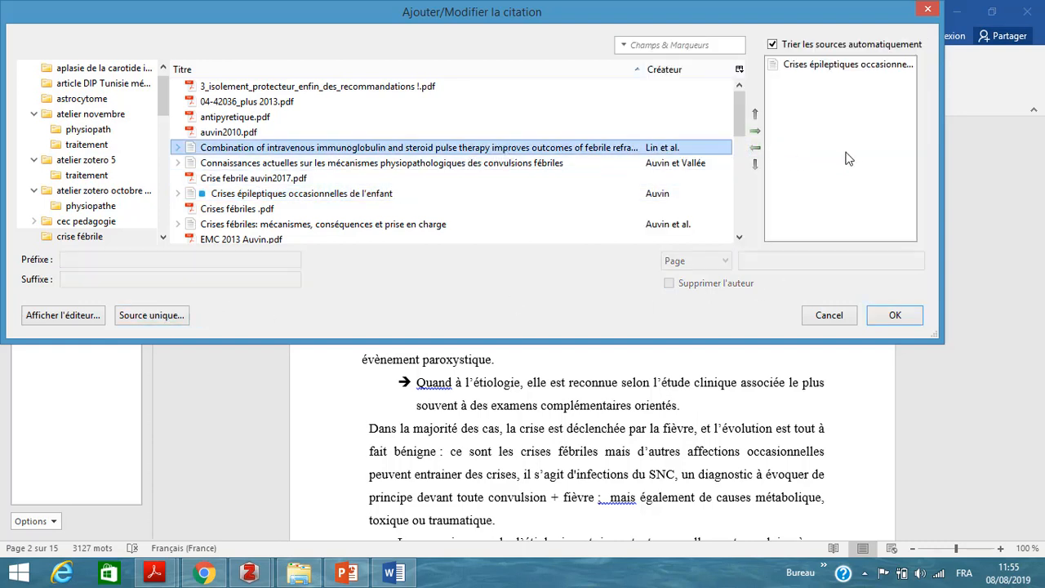
pyautogui.click(755, 131)
pyautogui.scroll(-1, 738, 141)
pyautogui.scroll(-1, 739, 140)
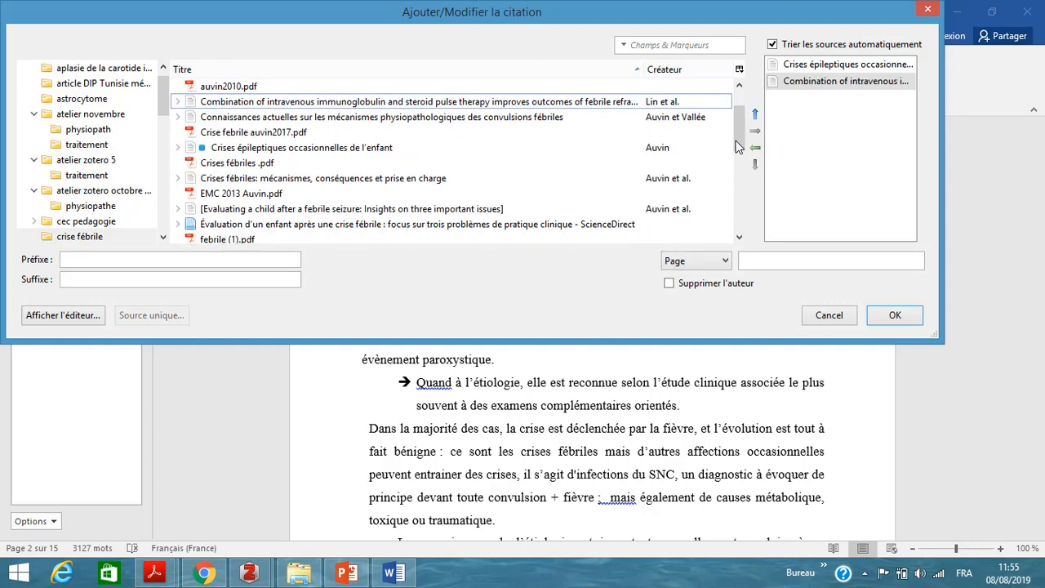
pyautogui.click(400, 178)
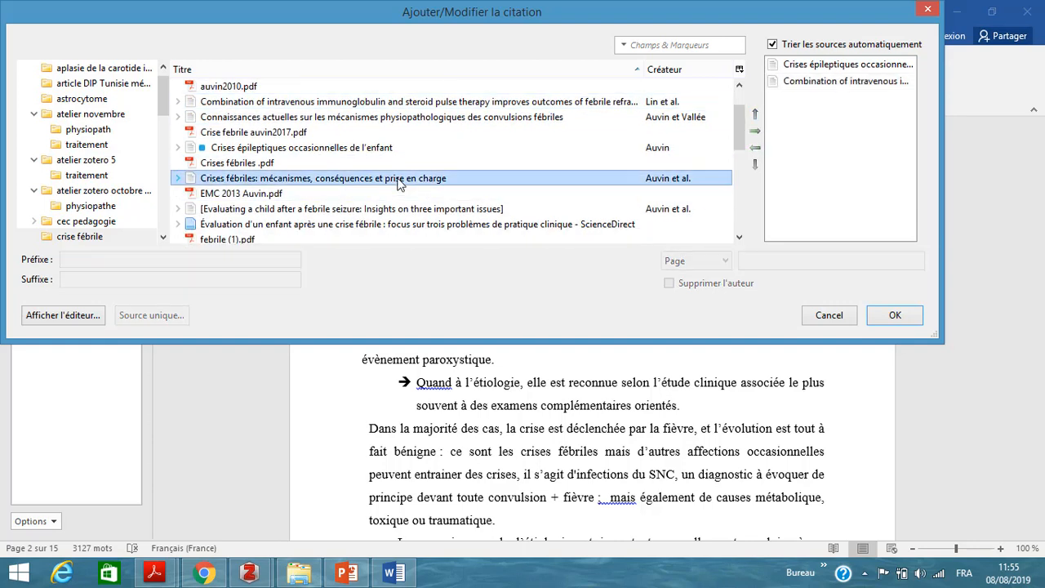
pyautogui.click(755, 130)
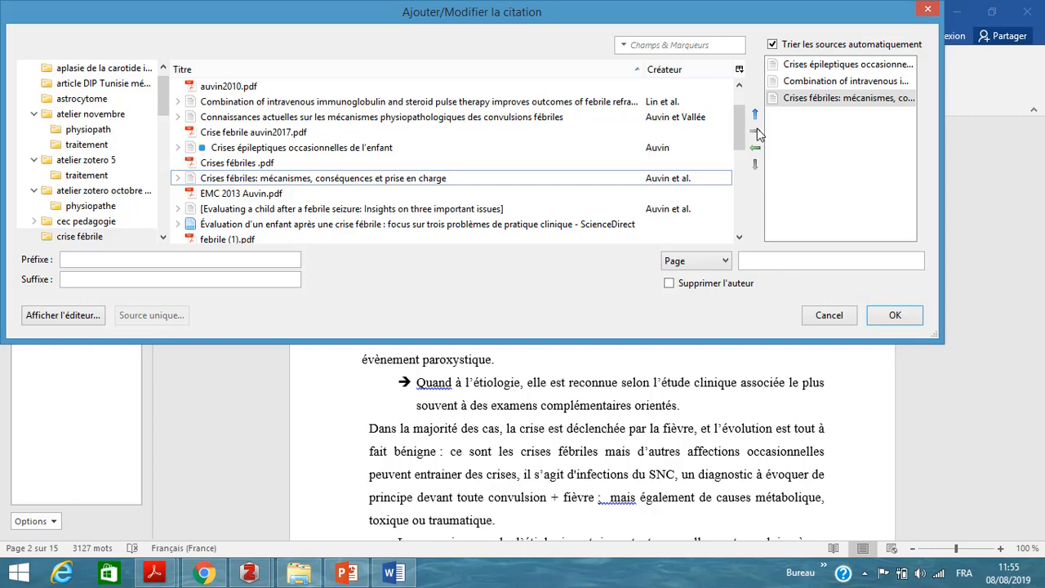
# Step: Add "[Evaluating a child after a febrile seizure: Insights on three important issues]" as a further source and insert the multiple-source citation
pyautogui.click(278, 209)
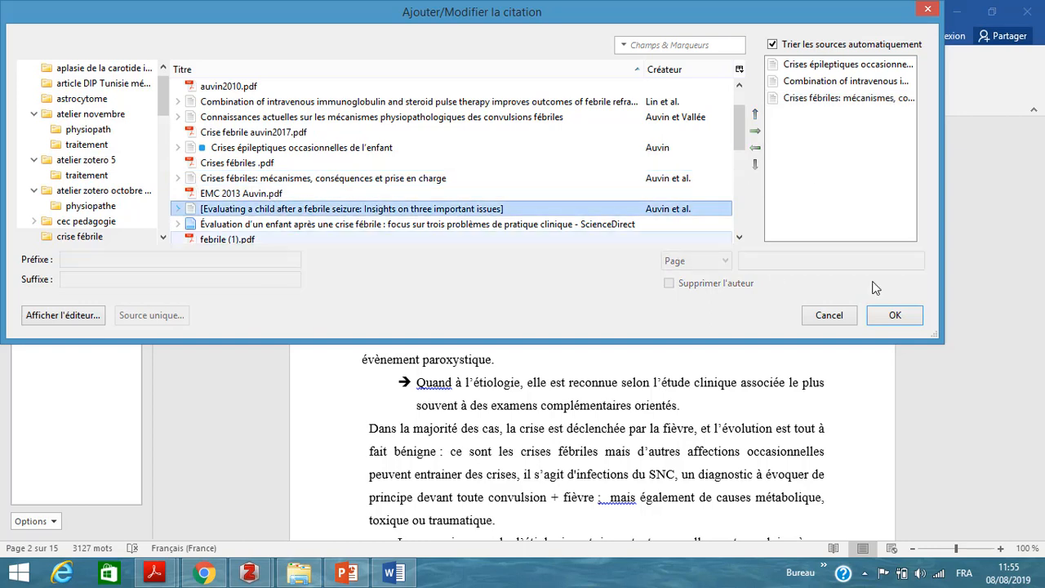
pyautogui.click(755, 132)
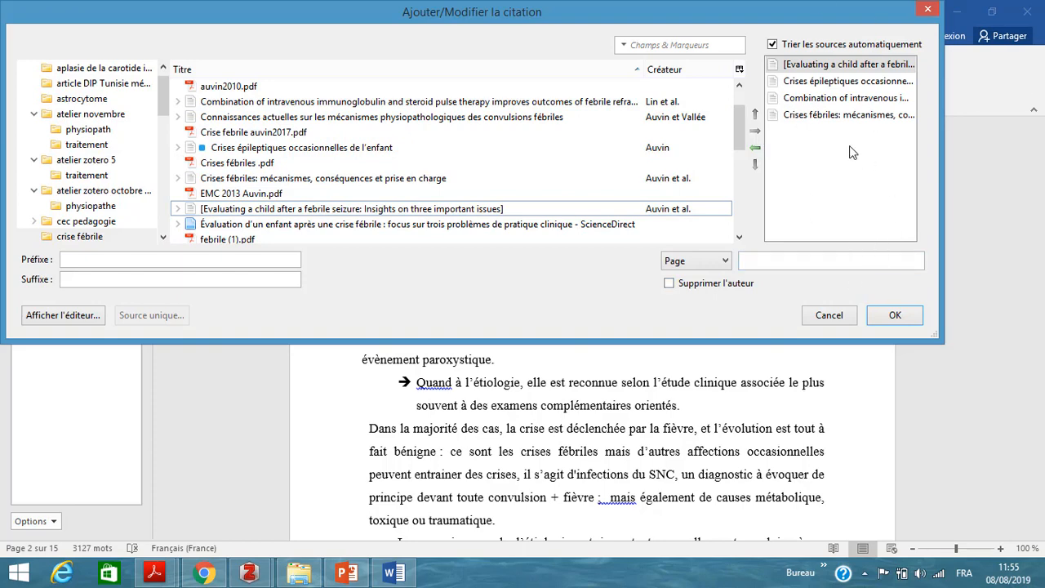
pyautogui.click(892, 315)
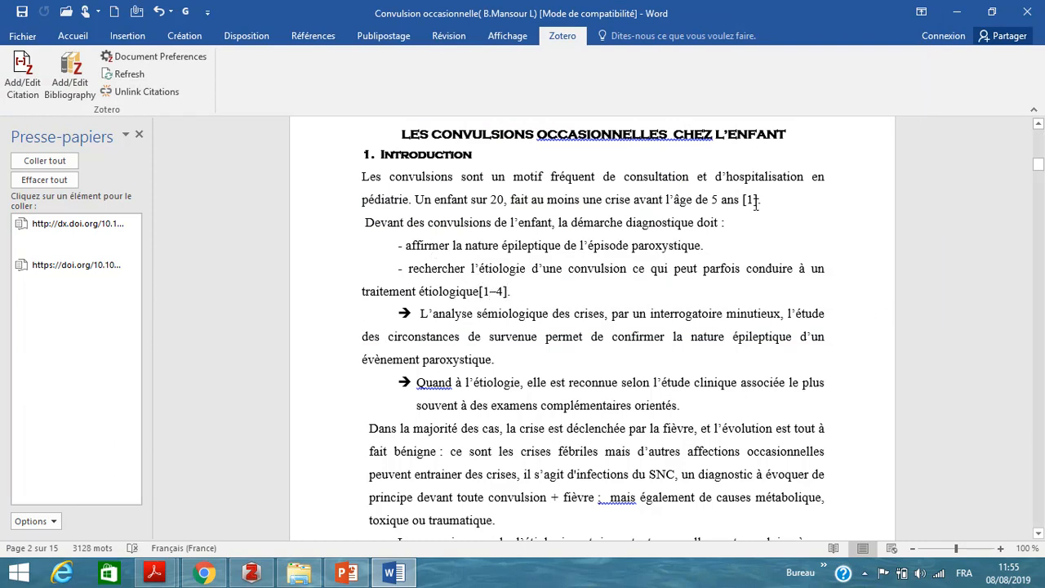
# Step: Insert a citation of "Guidelines for epidemiologic studies on epilepsy" before the full stop after "évènement paroxystique", using the classic view
pyautogui.click(491, 363)
pyautogui.click(20, 69)
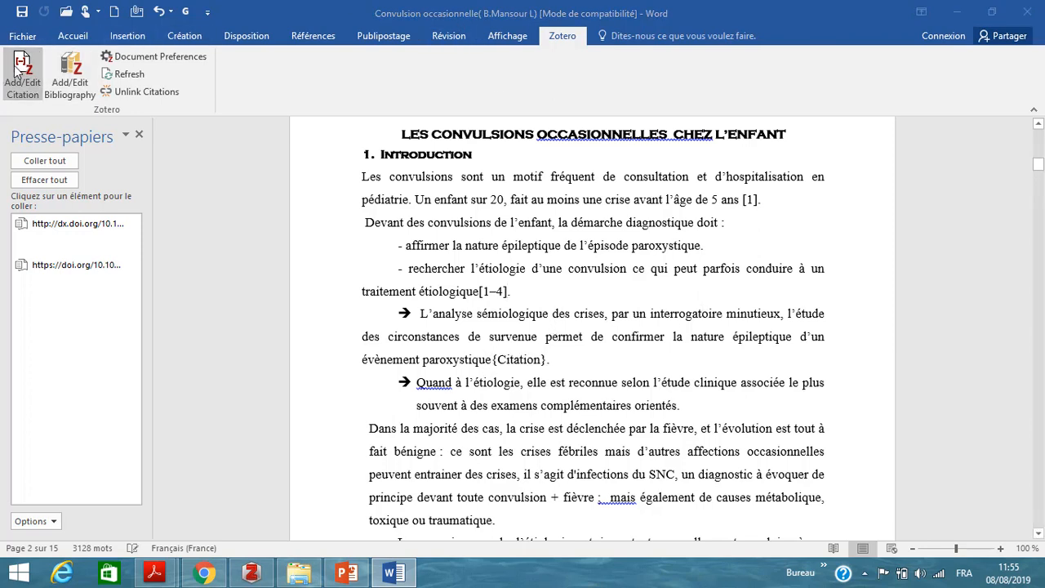
pyautogui.click(276, 352)
pyautogui.click(289, 389)
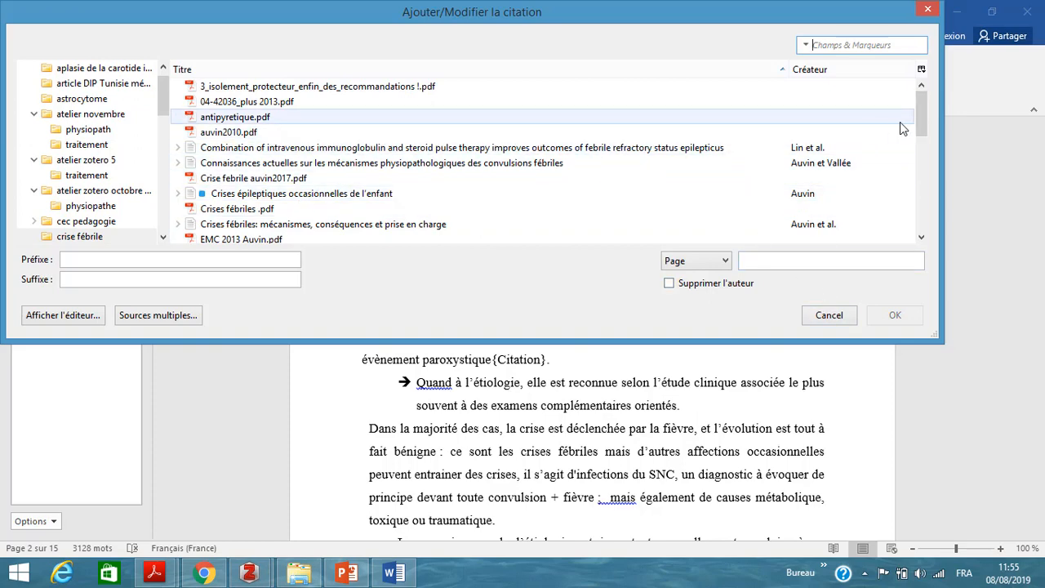
pyautogui.moveTo(920, 124); pyautogui.dragTo(923, 167)
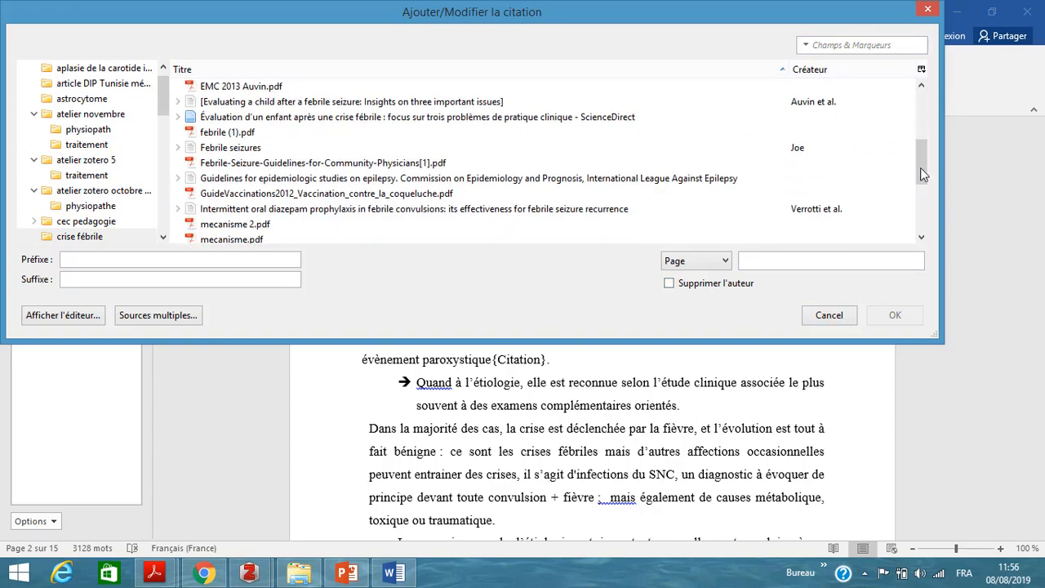
pyautogui.click(738, 179)
pyautogui.click(884, 316)
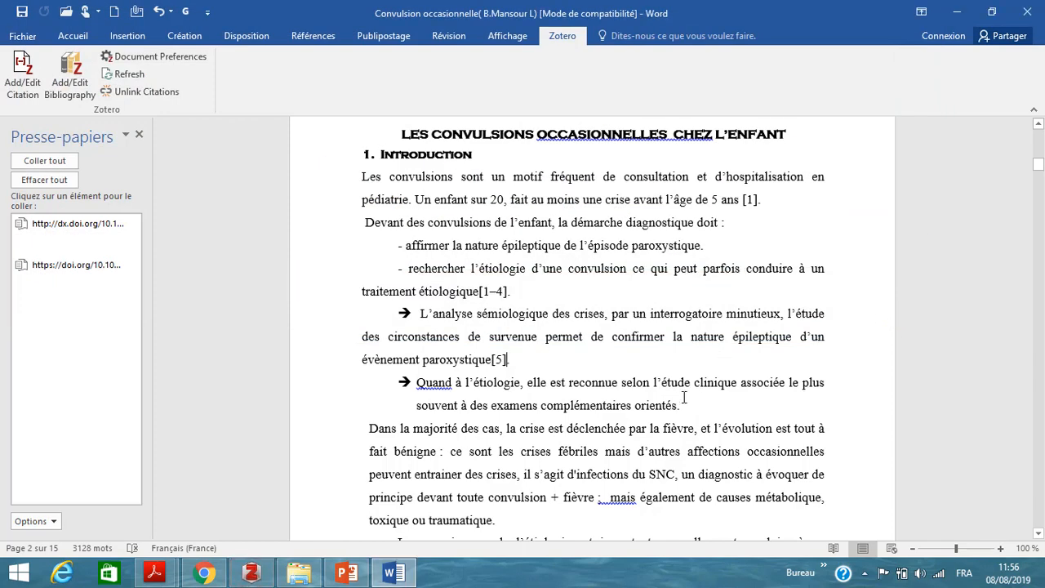
# Step: Start a multiple-source citation after "examens complémentaires orientés" in classic view, with "Practice Guidelines" as its first source
pyautogui.click(27, 85)
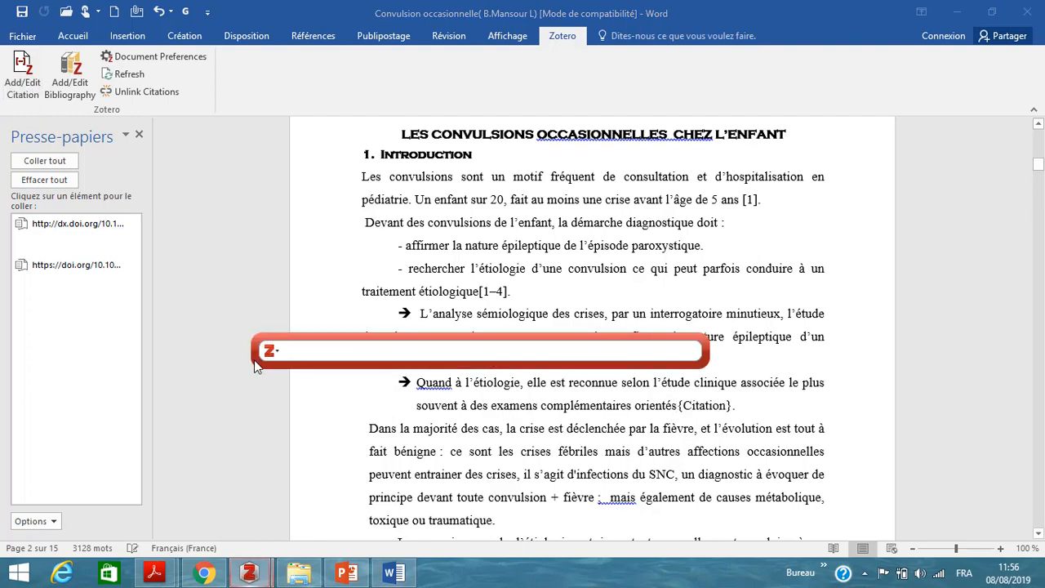
pyautogui.click(271, 351)
pyautogui.click(283, 387)
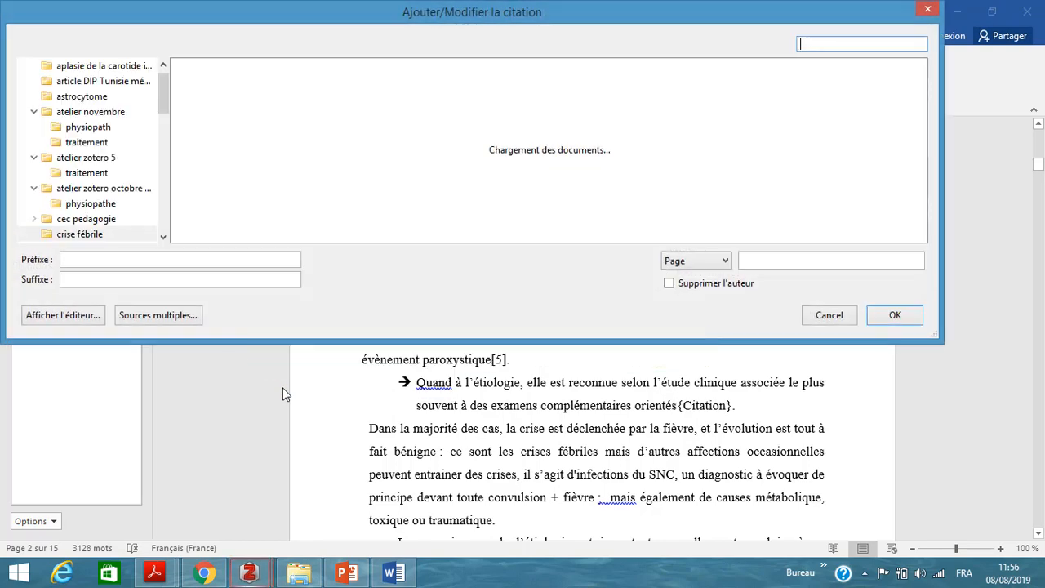
pyautogui.moveTo(926, 121); pyautogui.dragTo(926, 202)
pyautogui.click(264, 196)
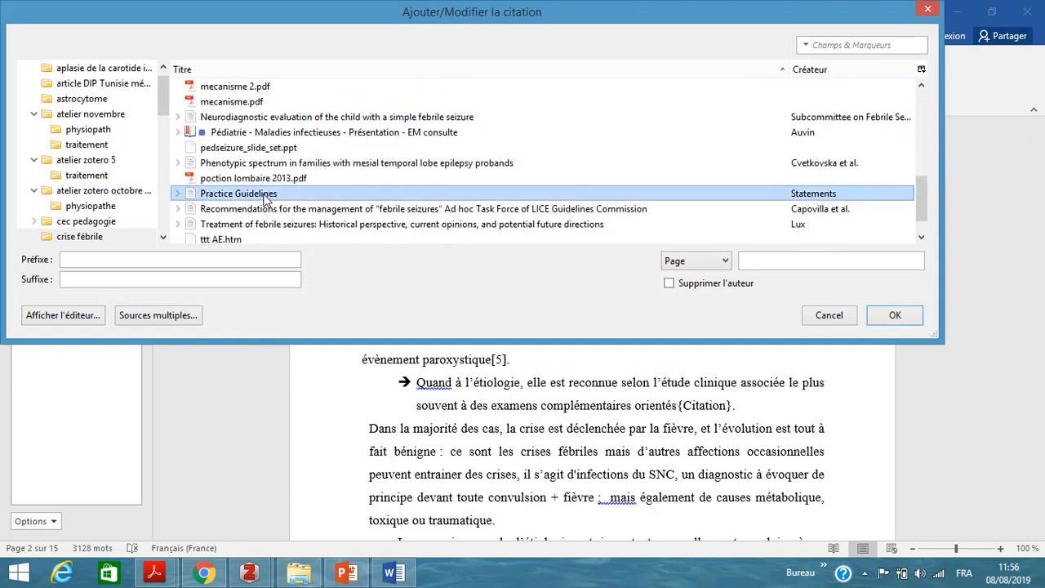
pyautogui.click(159, 316)
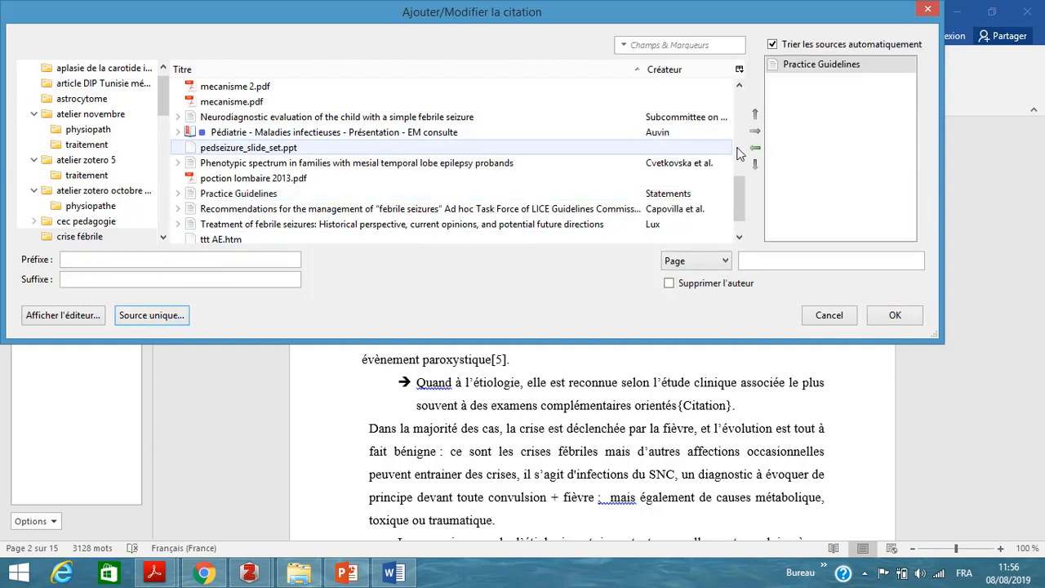
# Step: Add "Recommendations for the management of 'febrile seizures'" and "Utilité de la ponction lombaire lors de la première convulsion fébrile" as sources and insert the citation
pyautogui.click(245, 208)
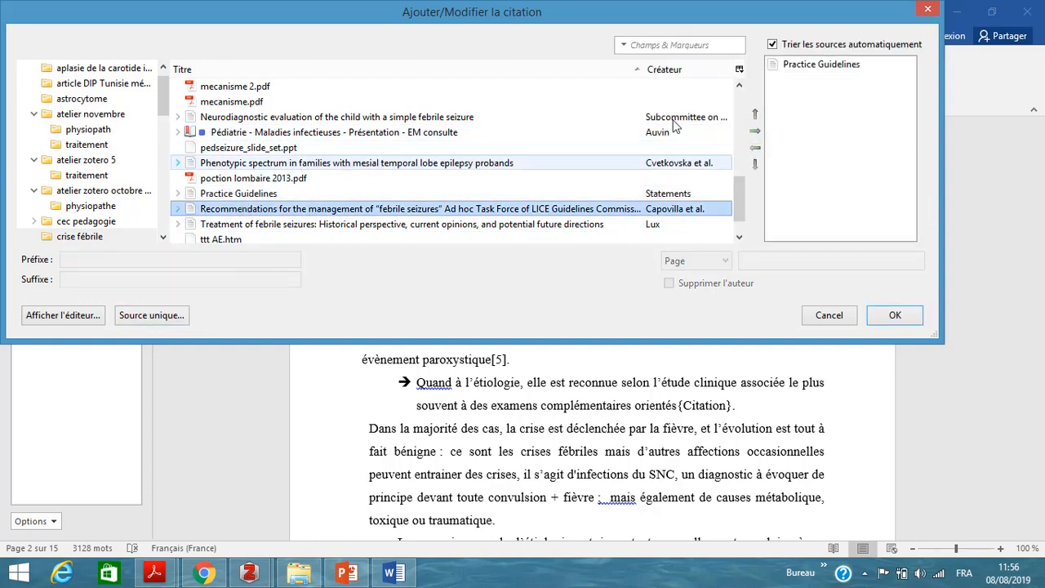
pyautogui.click(755, 131)
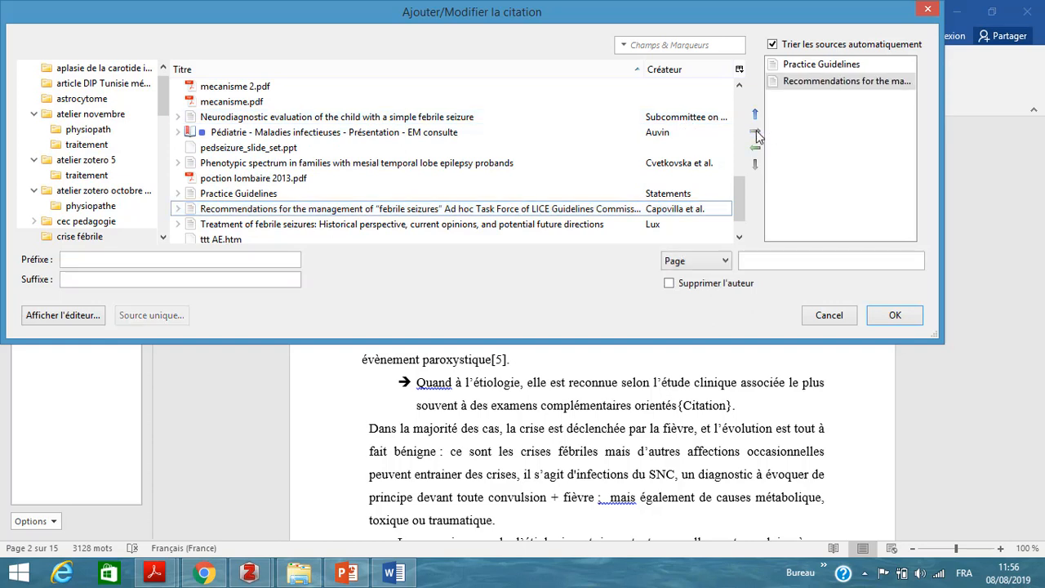
pyautogui.scroll(-2, 737, 193)
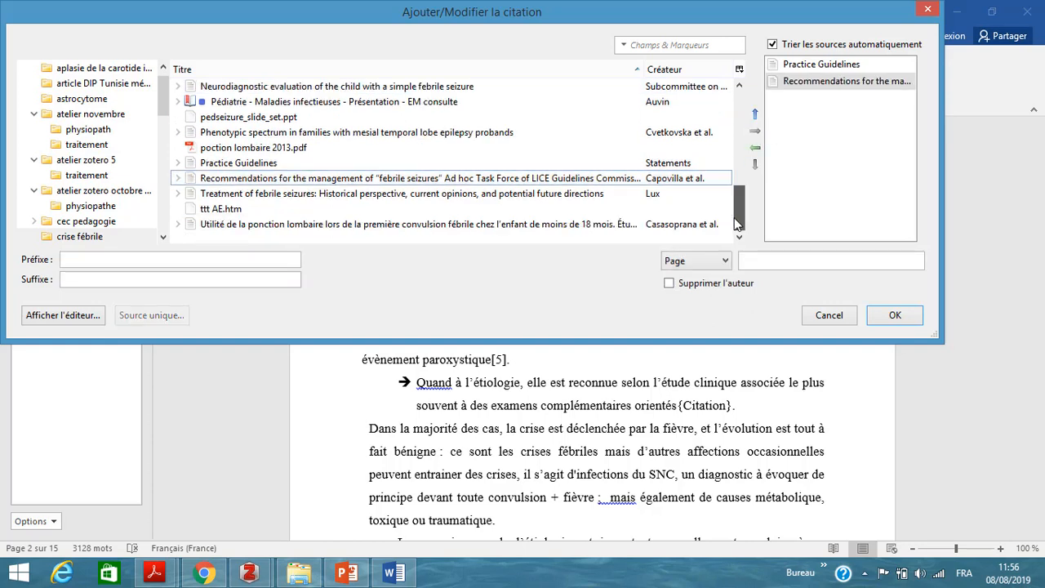
pyautogui.click(494, 224)
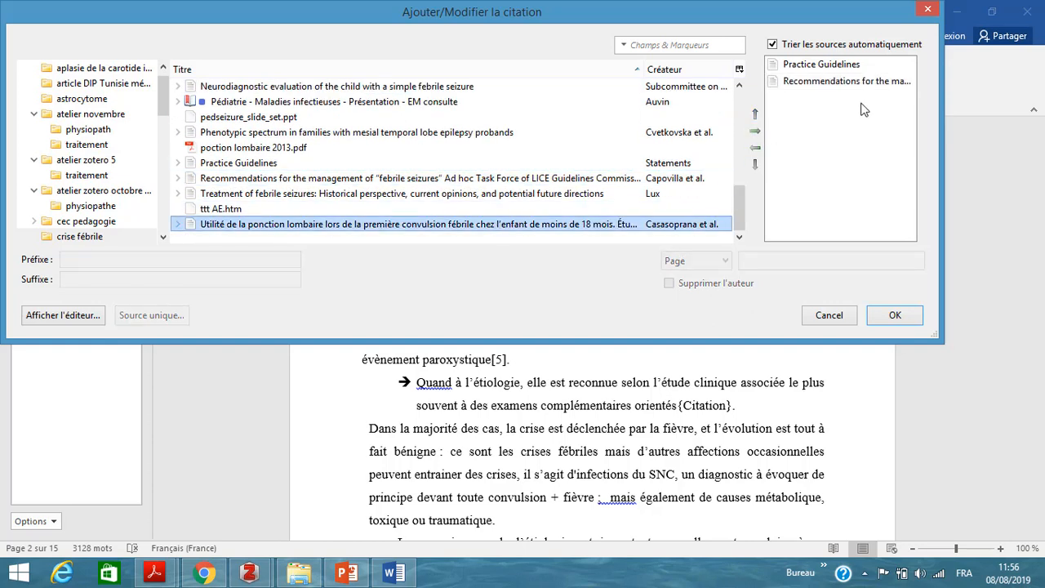
pyautogui.click(754, 131)
pyautogui.click(894, 316)
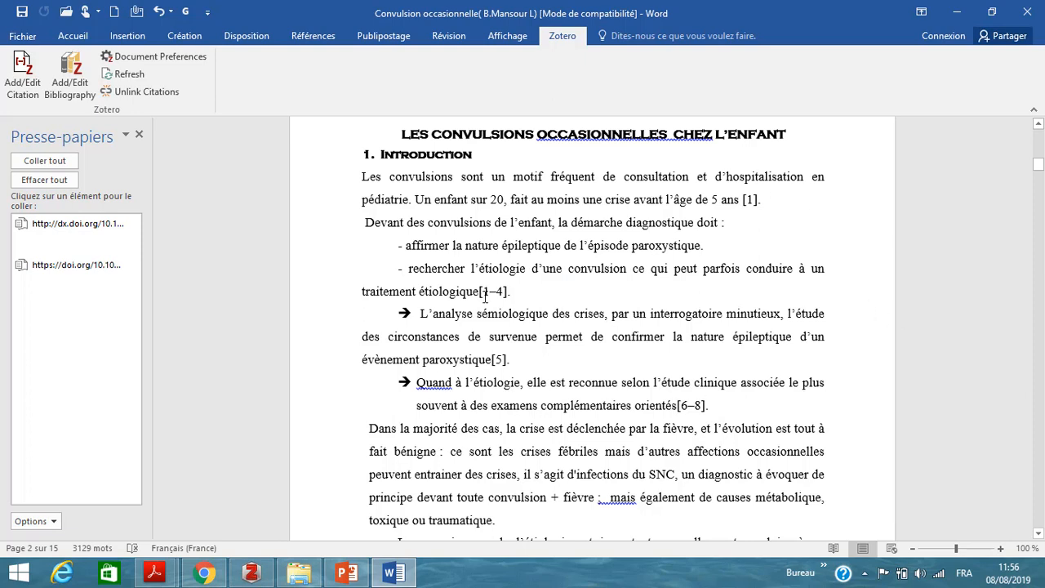
# Step: Insert several blank lines after the paragraph ending in "examens complémentaires orientés" to make room for the reference list
pyautogui.click(732, 406)
pyautogui.press('Return')
pyautogui.press('Return')
pyautogui.press('Return')
pyautogui.press('Return')
pyautogui.press('Return')
pyautogui.press('Return')
pyautogui.press('Return')
pyautogui.press('Return')
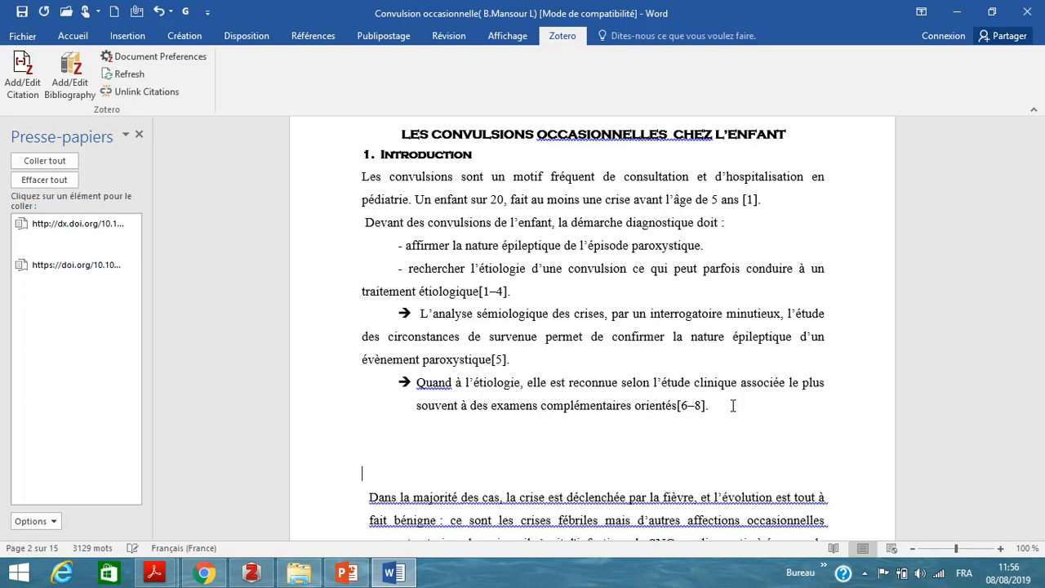
pyautogui.press('Return')
# Step: Write the heading "Références" in the blank space and generate the Zotero bibliography beneath it
pyautogui.click(415, 392)
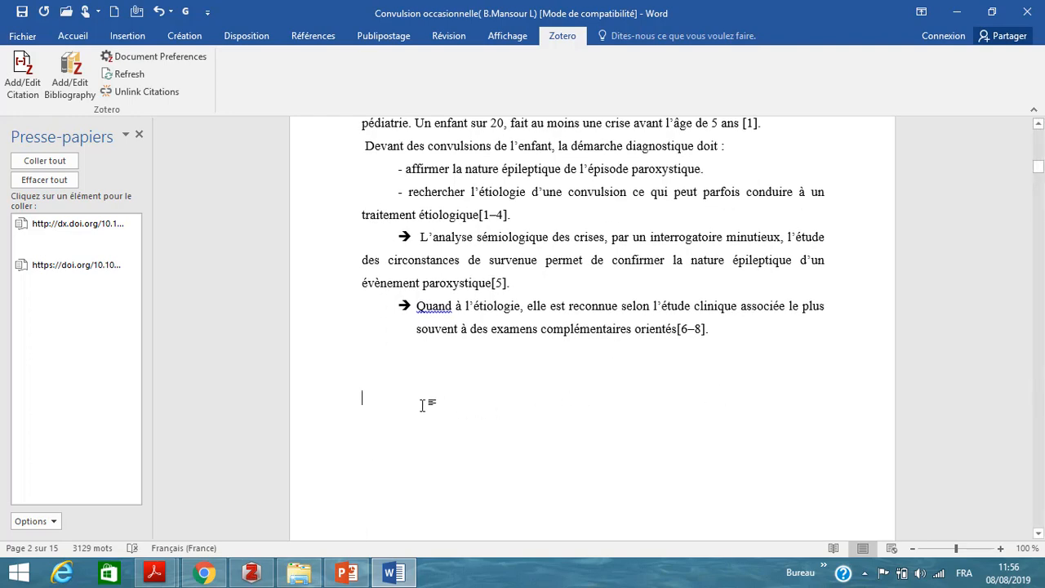
pyautogui.write('Références')
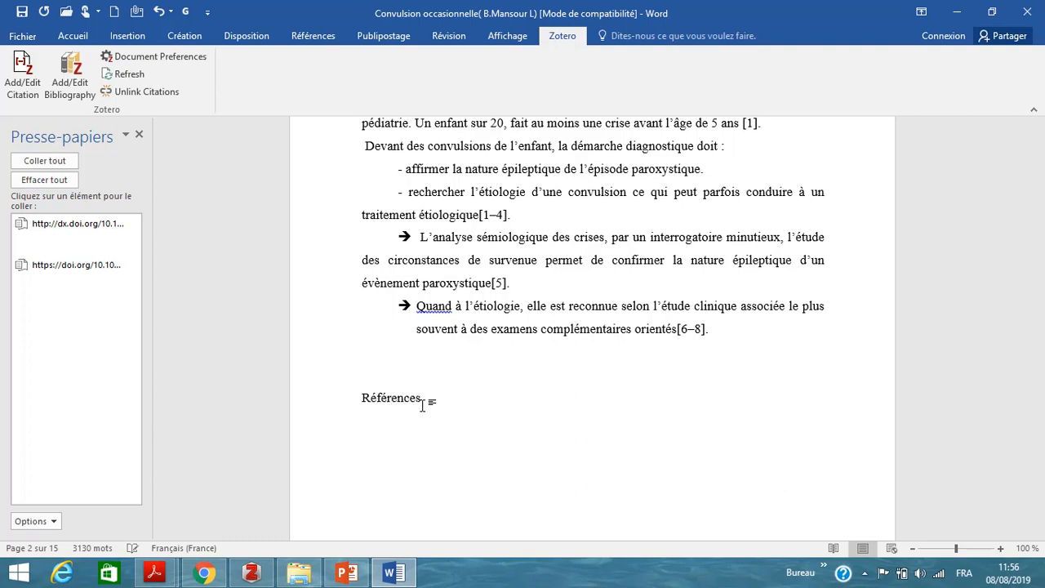
pyautogui.click(70, 69)
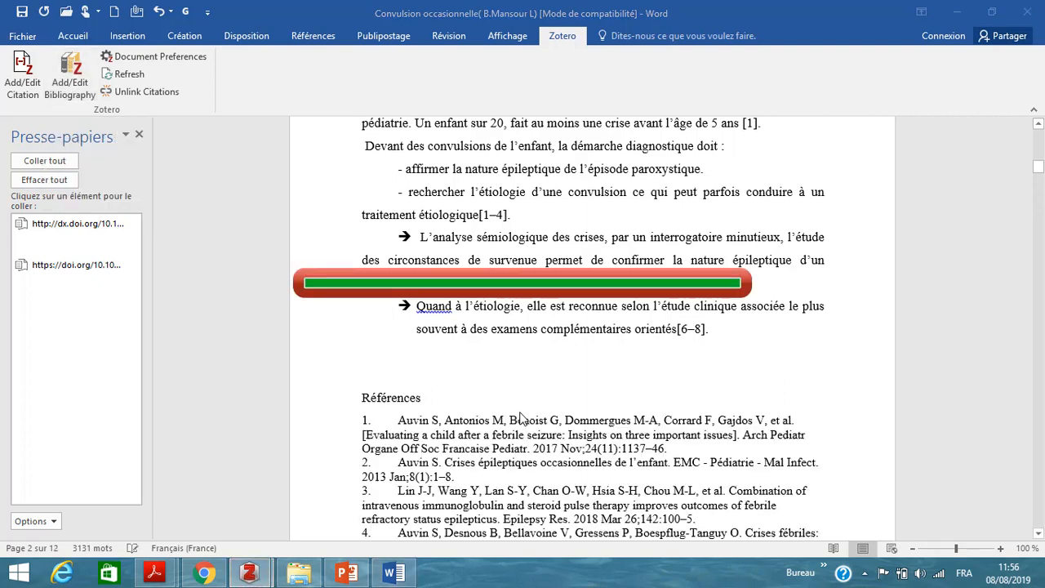
# Step: Delete the paragraph starting "L'analyse sémiologique des crises" together with its citation, and refresh the Zotero citations
pyautogui.moveTo(1039, 165)
pyautogui.mouseDown()
pyautogui.moveTo(1040, 181)
pyautogui.moveTo(1039, 162)
pyautogui.mouseUp()
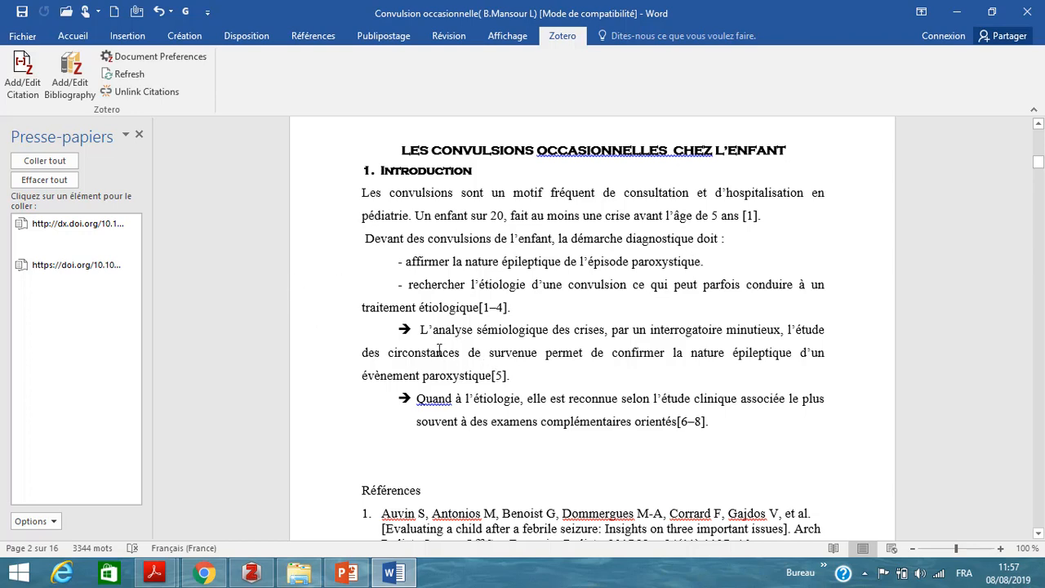
pyautogui.moveTo(422, 331); pyautogui.dragTo(538, 370)
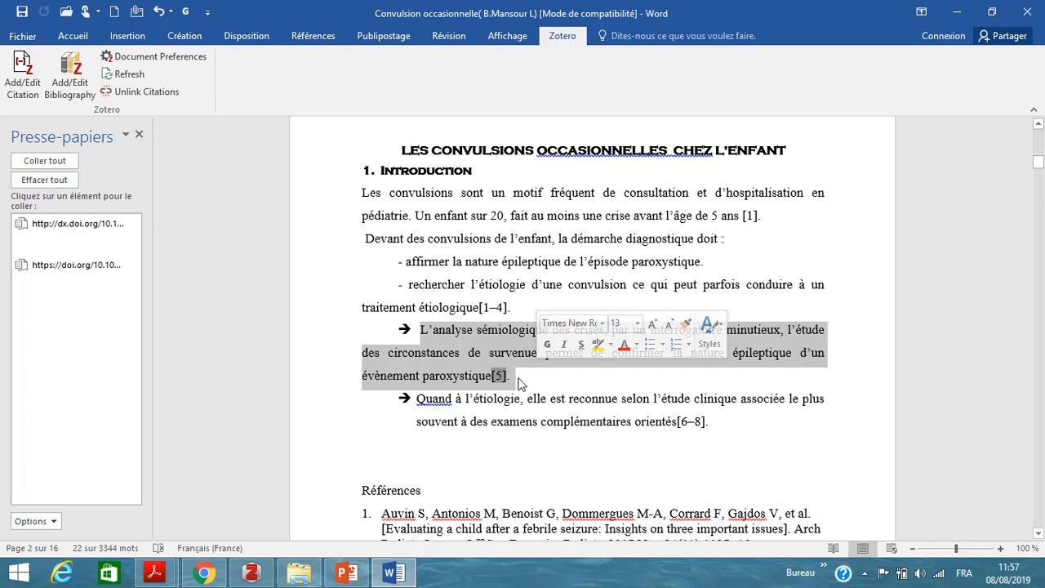
pyautogui.press('Delete')
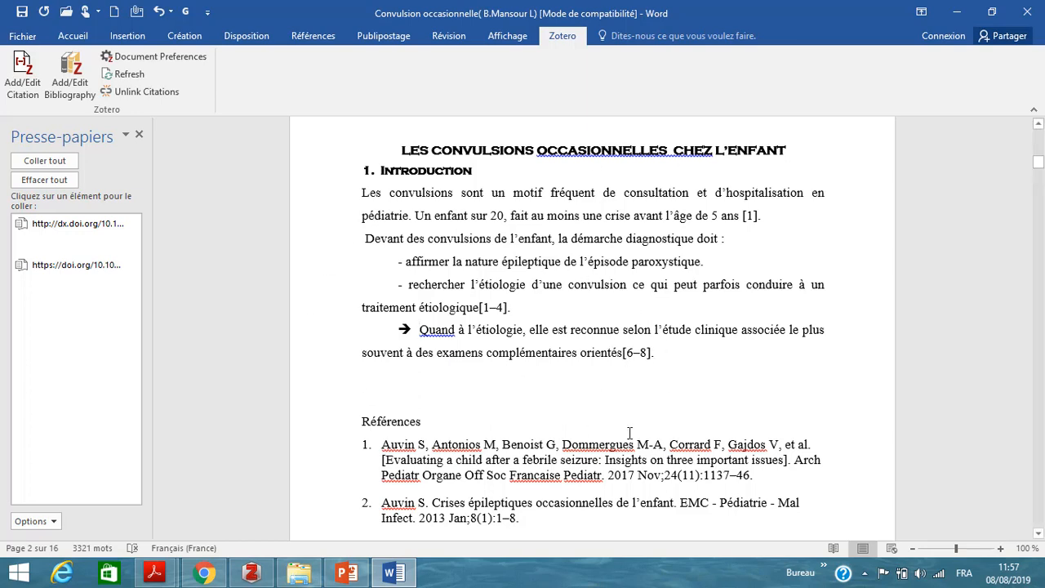
pyautogui.click(132, 73)
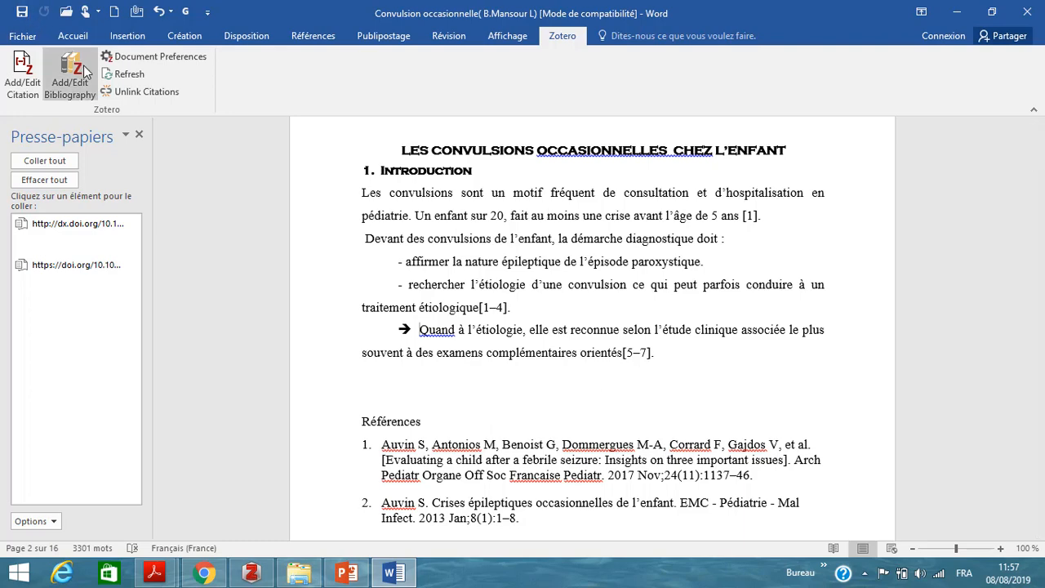
# Step: Change the document's citation style to Nature and review the reformatted citations and reference list
pyautogui.click(168, 56)
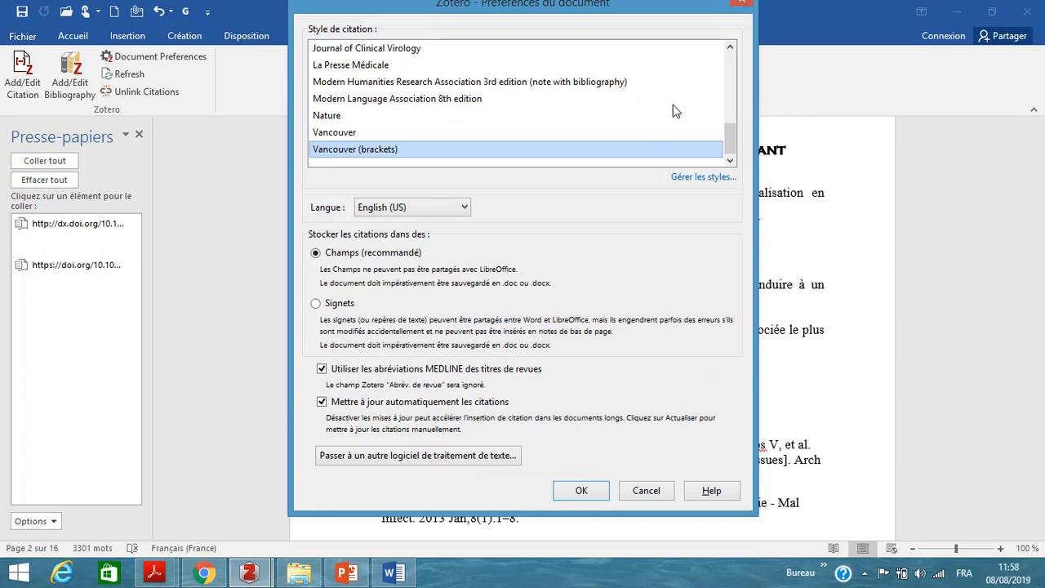
pyautogui.click(730, 102)
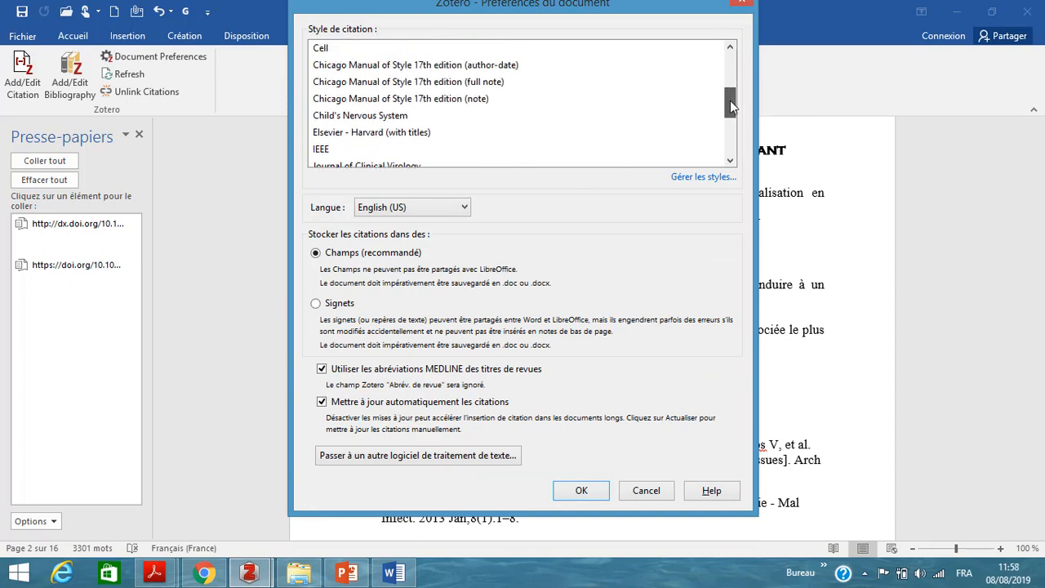
pyautogui.moveTo(730, 104); pyautogui.dragTo(724, 137)
pyautogui.click(362, 119)
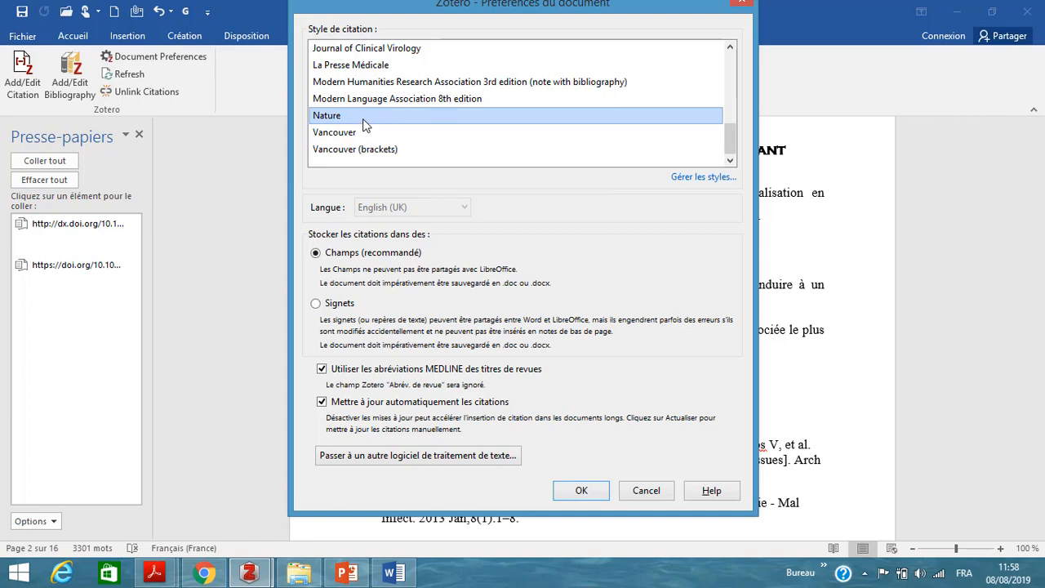
pyautogui.click(581, 492)
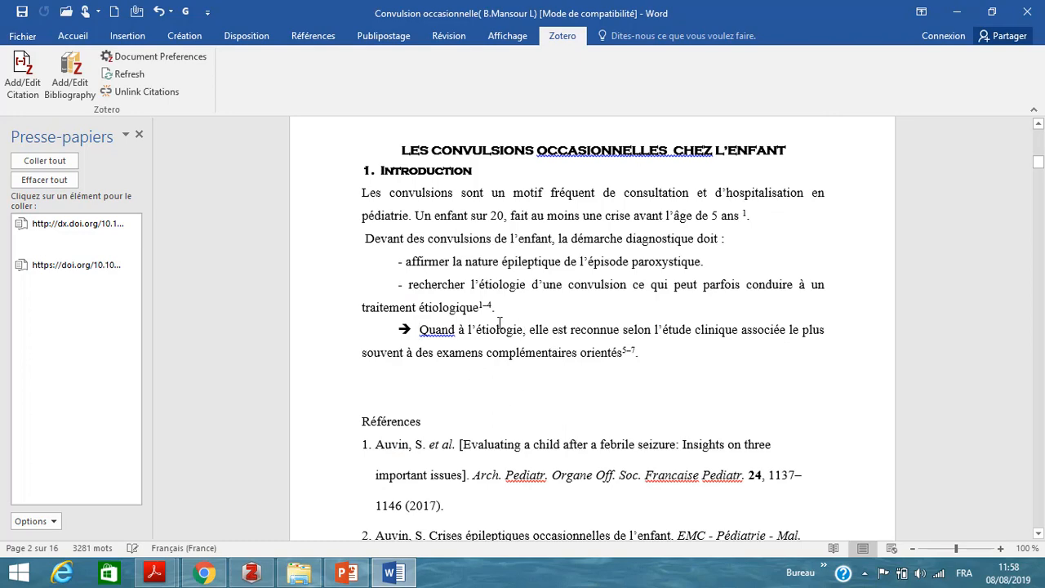
pyautogui.moveTo(1040, 167)
pyautogui.mouseDown()
pyautogui.moveTo(1040, 181)
pyautogui.moveTo(1040, 171)
pyautogui.mouseUp()
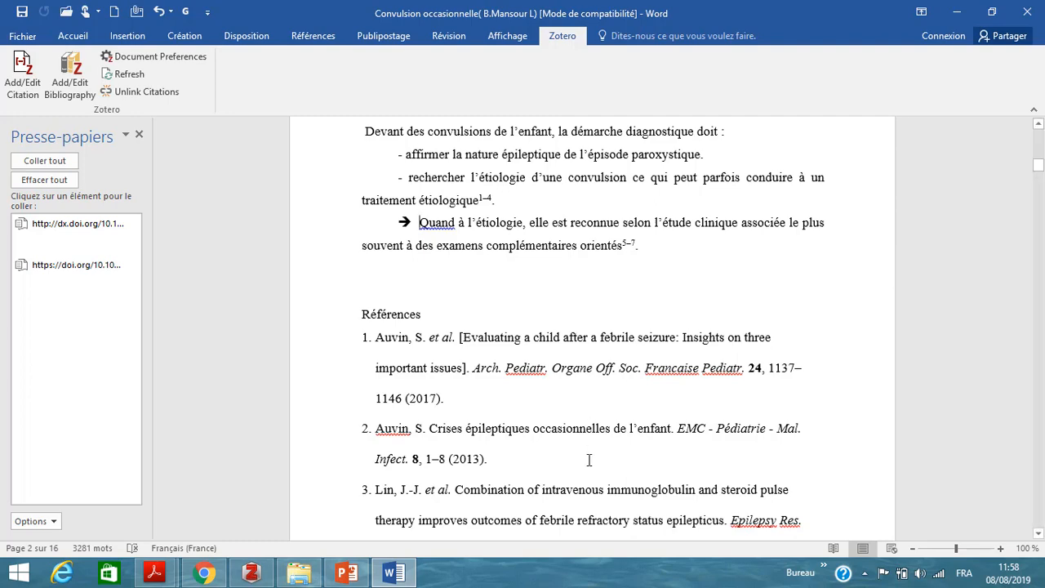
# Step: Switch to the PowerPoint presentation on Zotero, start the slide show from the current slide and advance to the Insert Bibliography slide
pyautogui.click(345, 574)
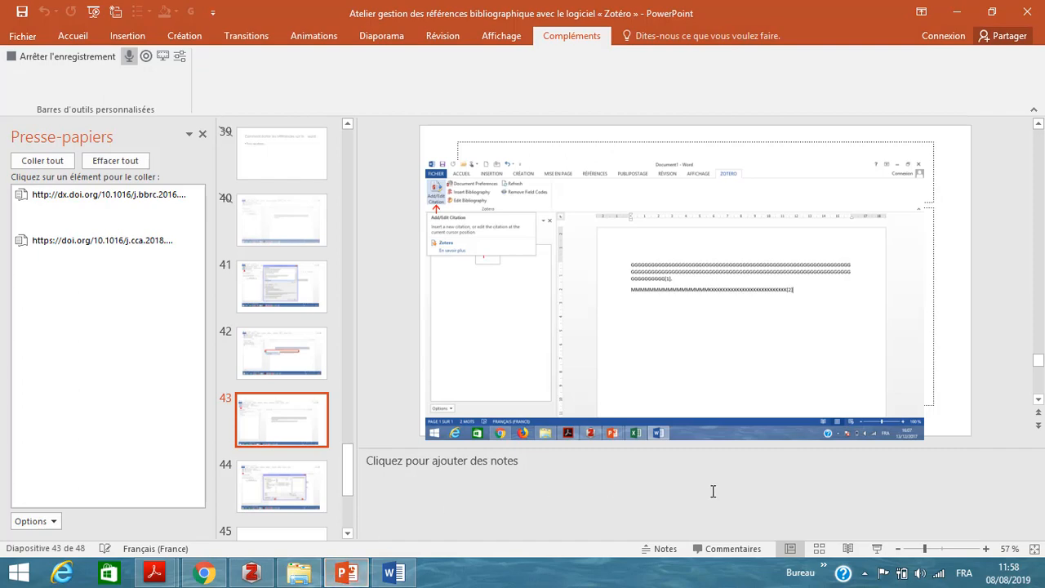
pyautogui.click(877, 548)
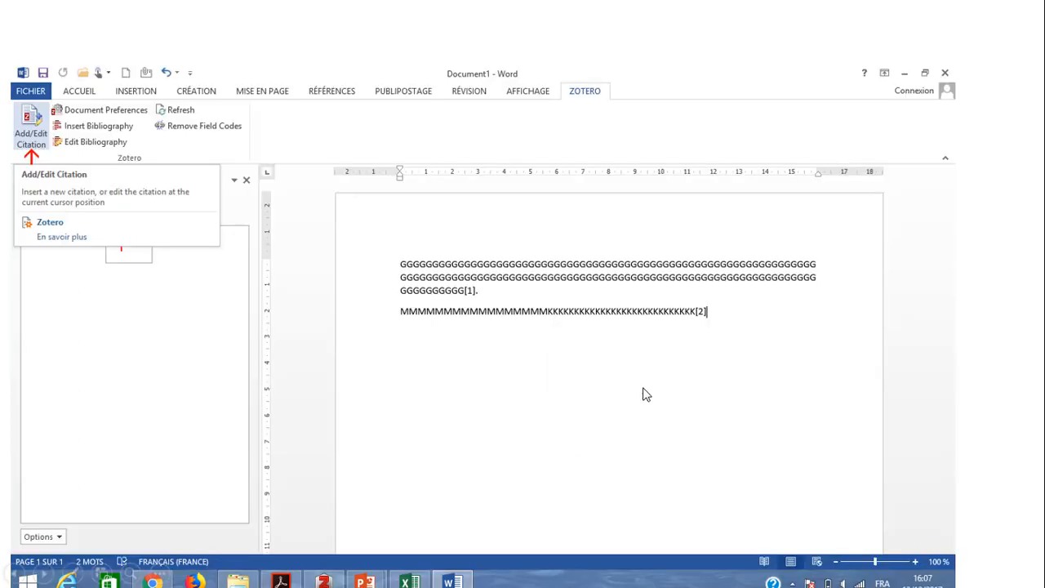
pyautogui.click(791, 325)
pyautogui.click(791, 325)
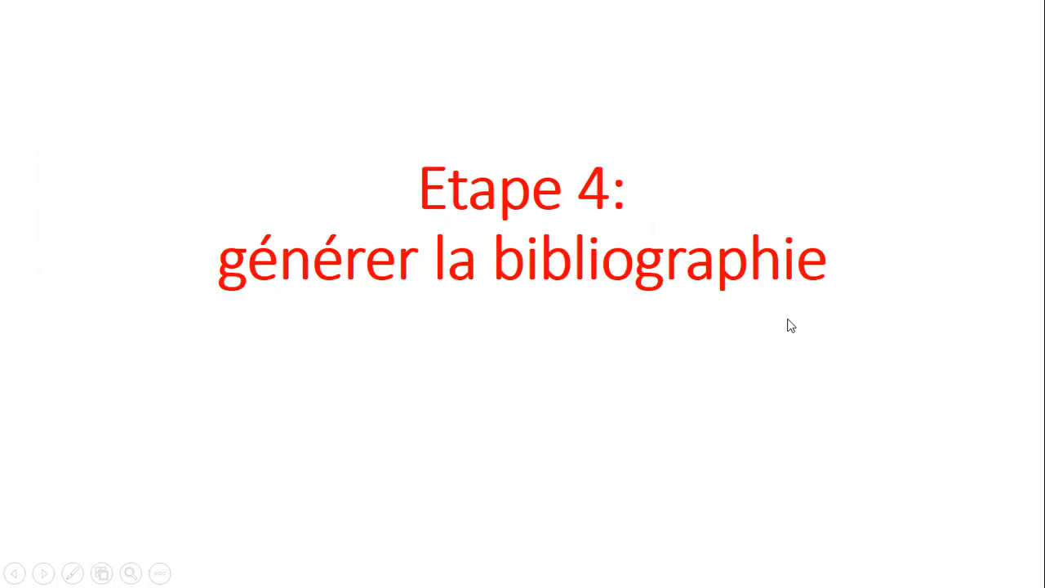
pyautogui.click(791, 325)
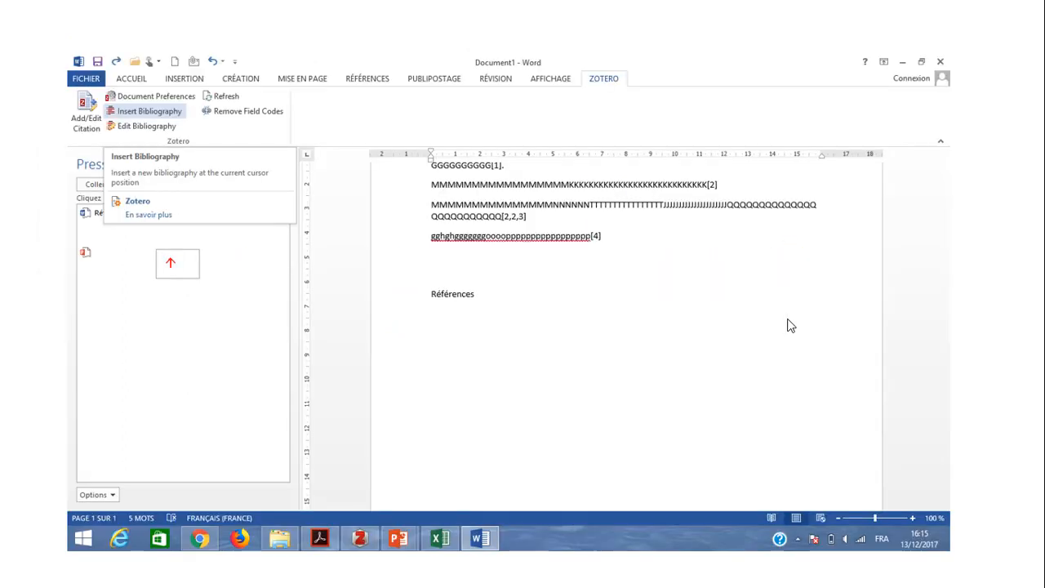